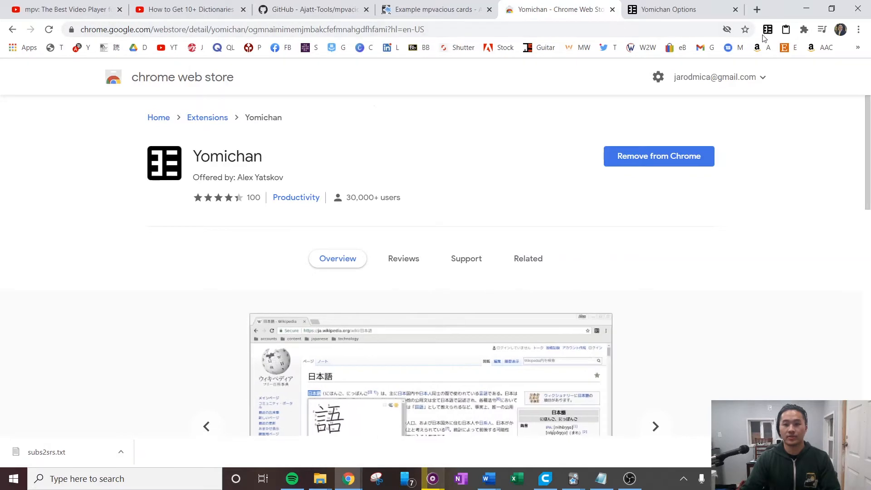
Step: Open the options page of the Yomichan browser extension
right_click(767, 35)
left_click(769, 35)
left_click(768, 35)
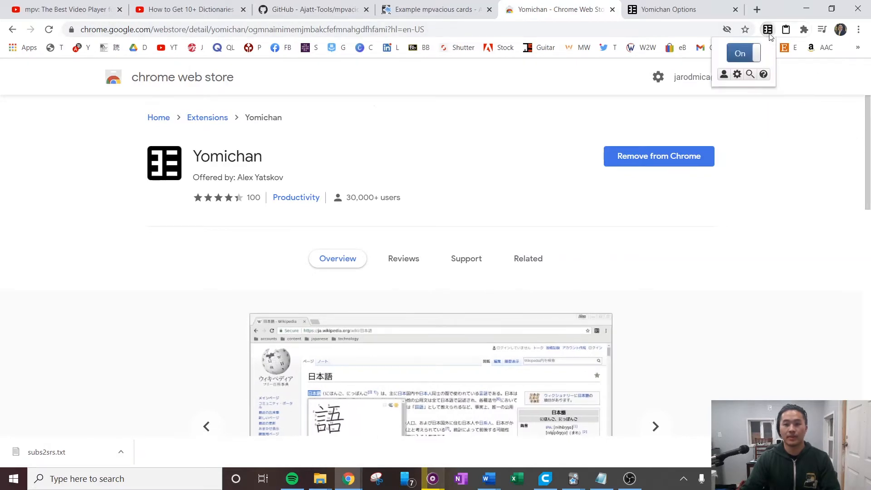
left_click(737, 76)
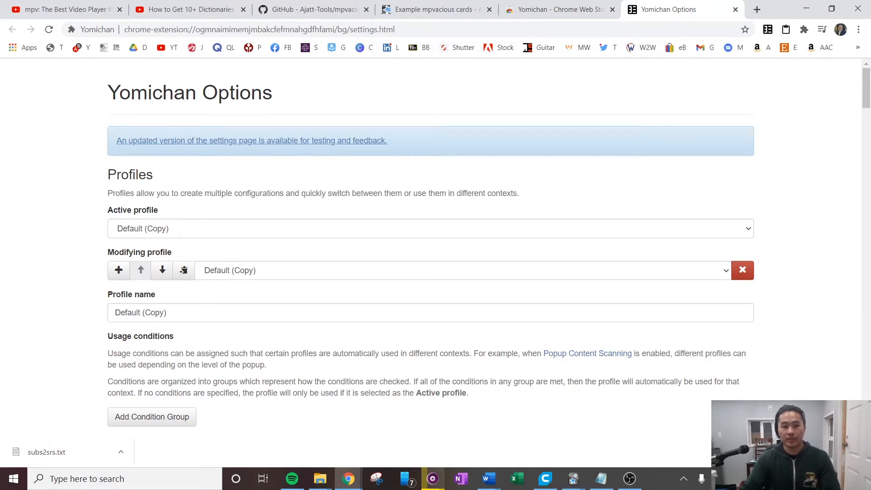
Step: Examine the dictionaries installed in the Dictionaries section of the Yomichan options
scroll(78, 285, "down", 20)
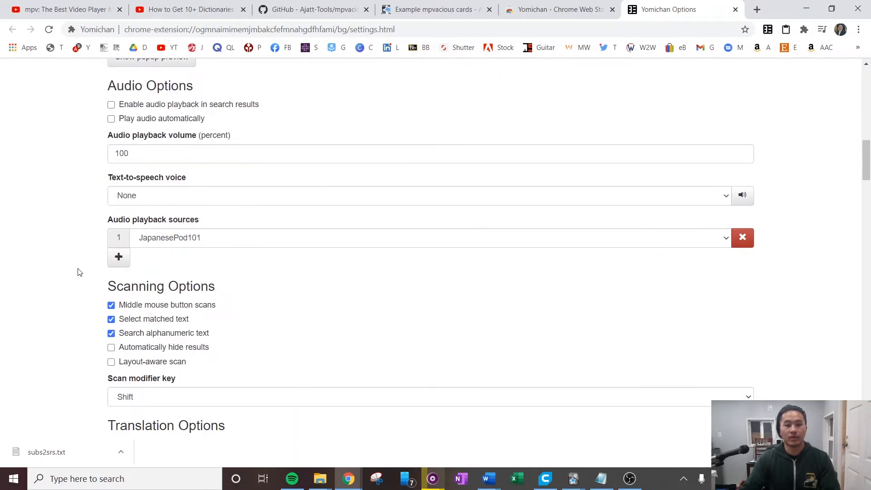
scroll(77, 270, "down", 11)
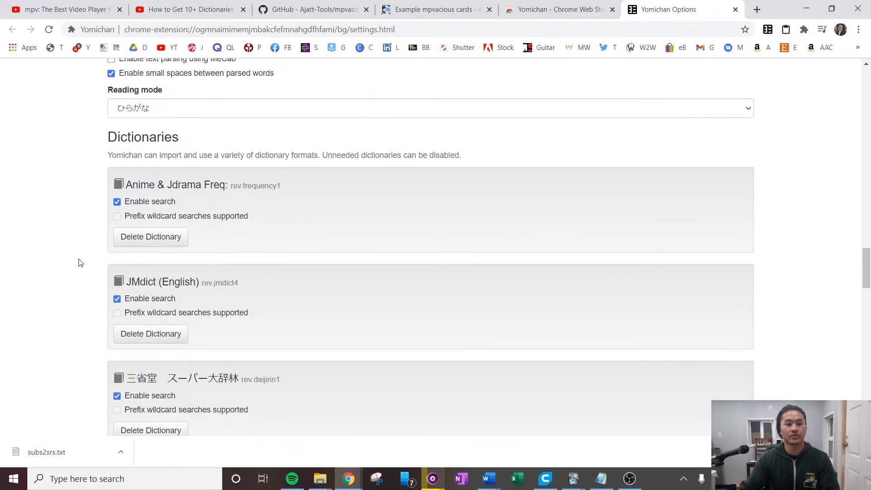
scroll(79, 259, "down", 1)
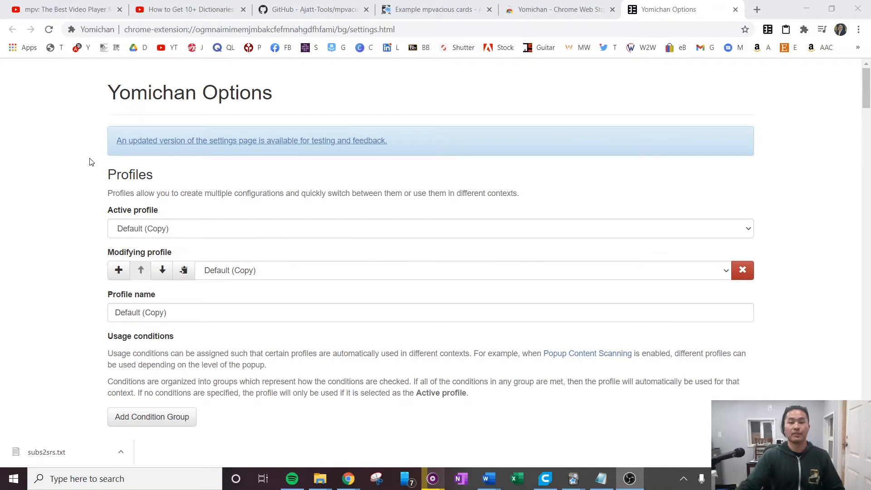
scroll(80, 186, "down", 15)
scroll(74, 203, "down", 20)
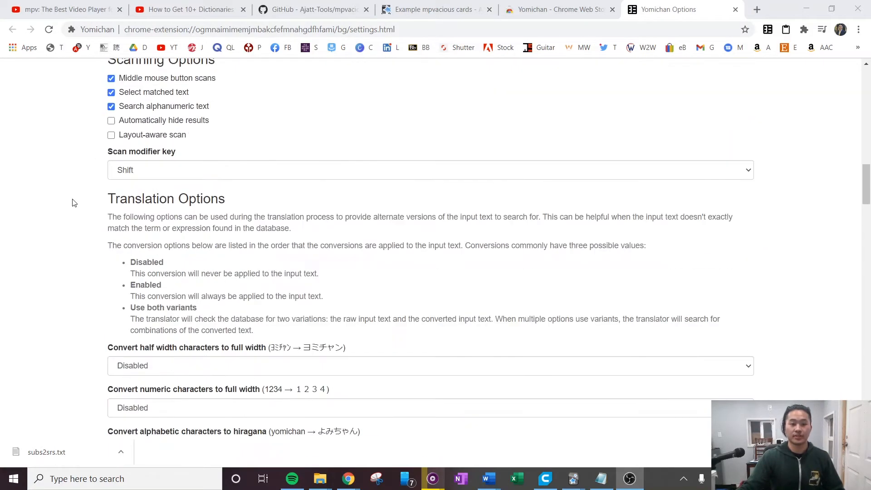
scroll(73, 211, "down", 3)
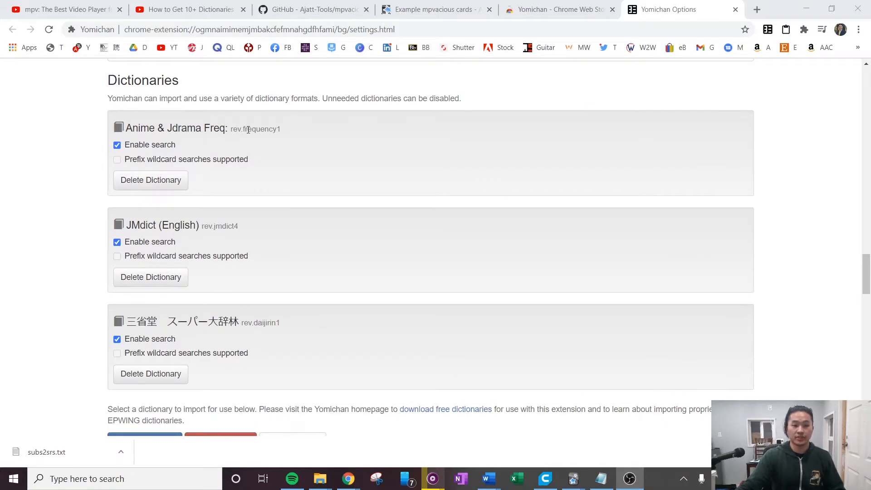
scroll(58, 333, "down", 1)
scroll(55, 313, "up", 1)
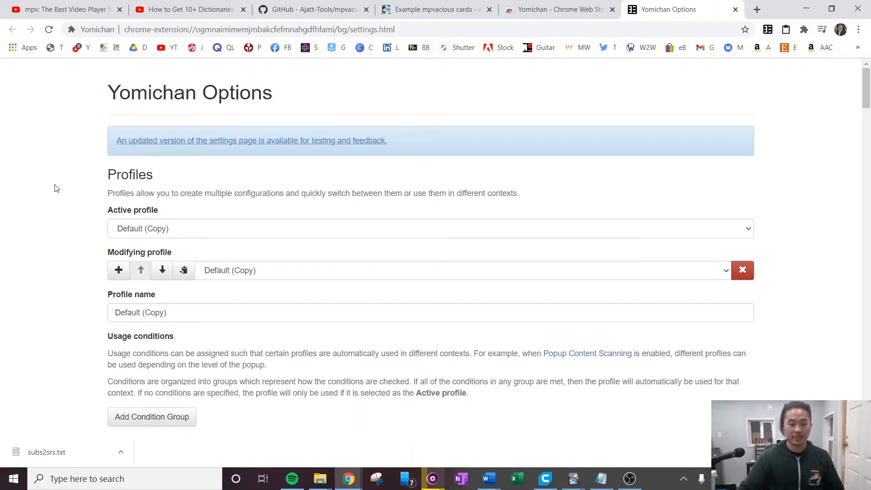
Step: Locate the dictionary import option beneath the installed dictionaries and review that part of the Yomichan options
scroll(56, 188, "down", 20)
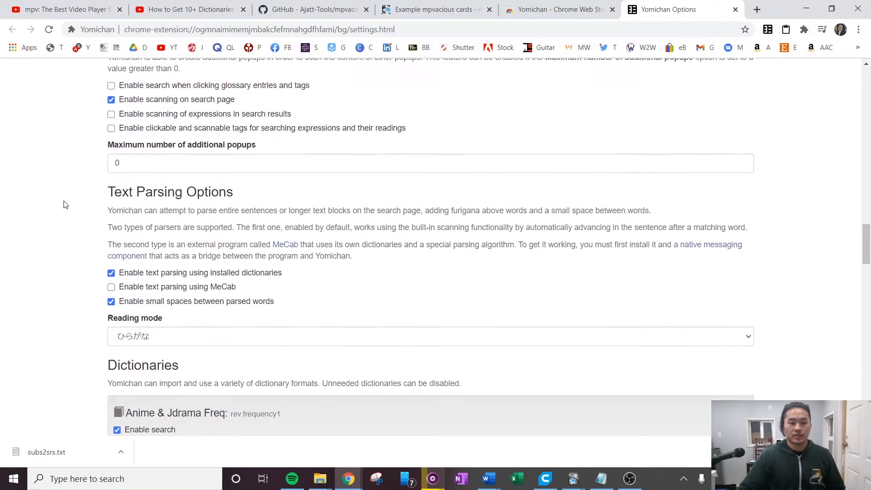
scroll(66, 203, "down", 6)
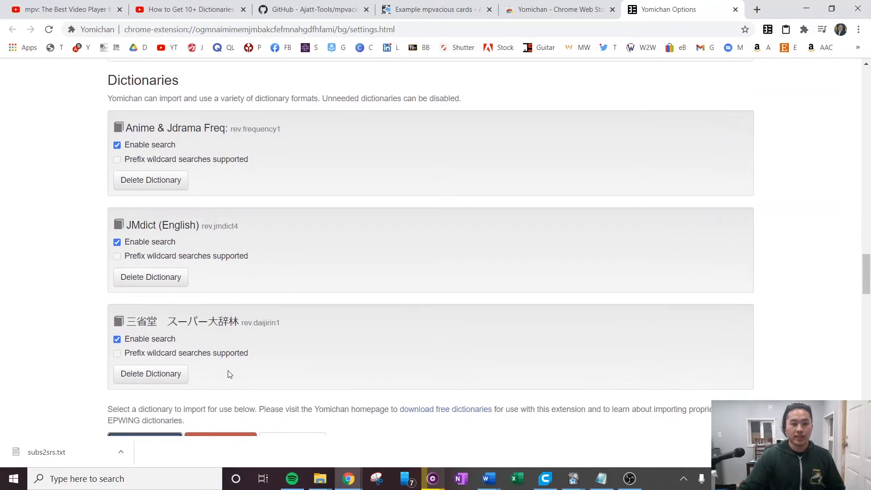
scroll(143, 342, "down", 1)
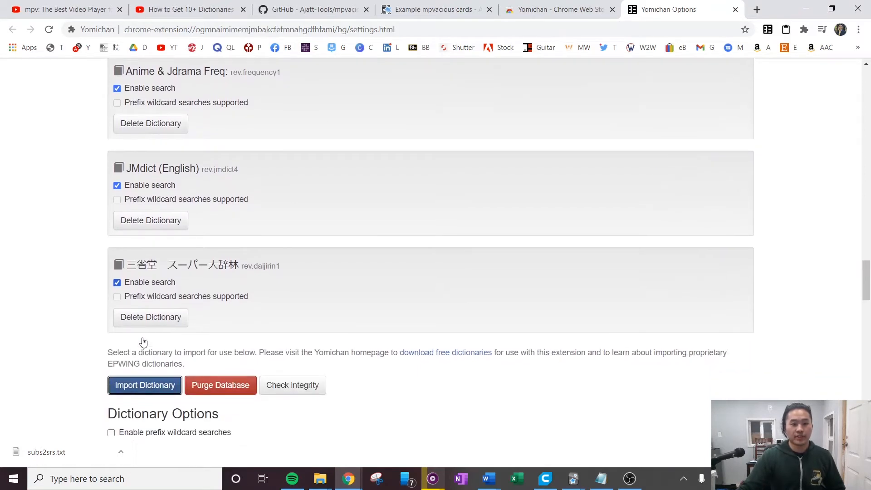
left_click(138, 384)
left_click(93, 382)
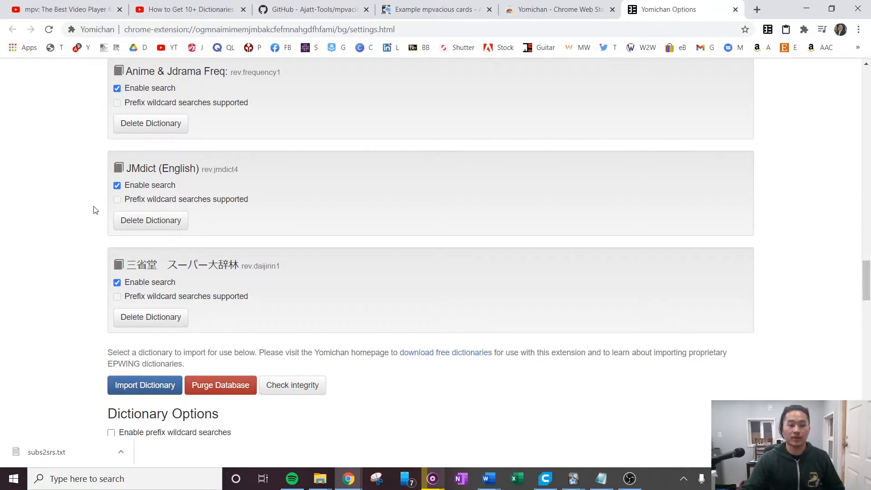
scroll(95, 249, "up", 3)
scroll(95, 249, "down", 3)
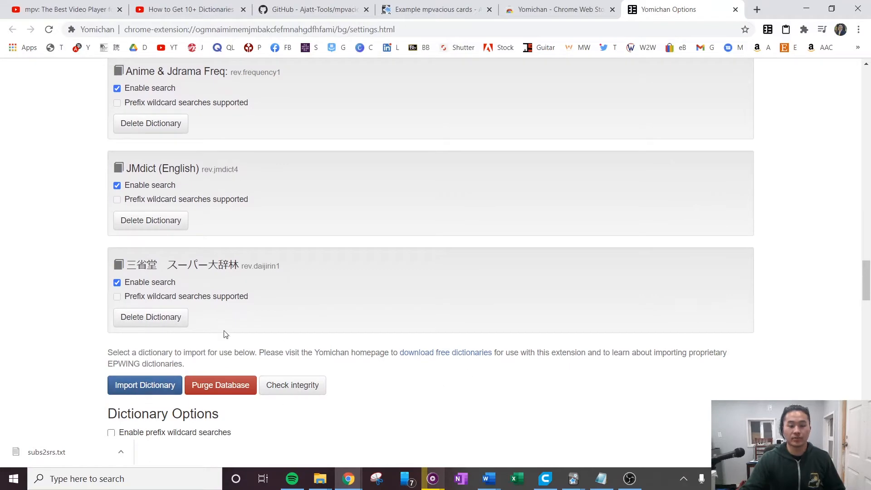
scroll(111, 313, "down", 4)
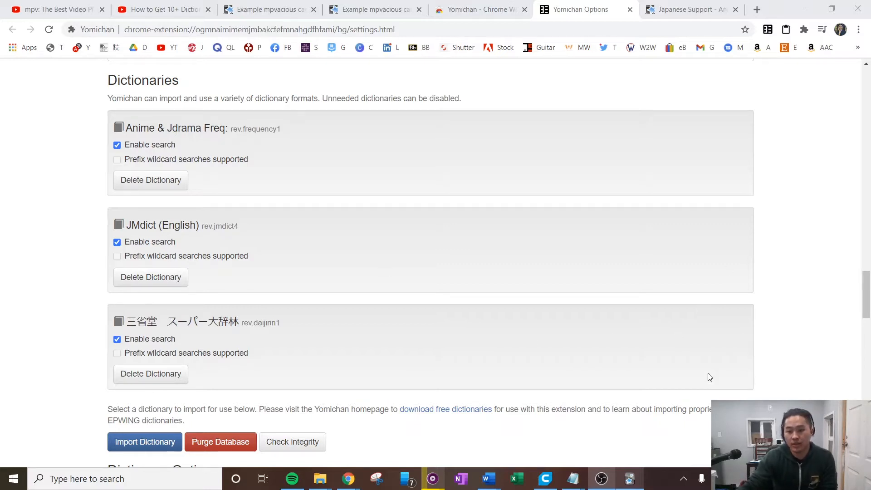
Step: Switch to Anki, open its list of installed add-ons and select Japanese Support
mouse_move(638, 483)
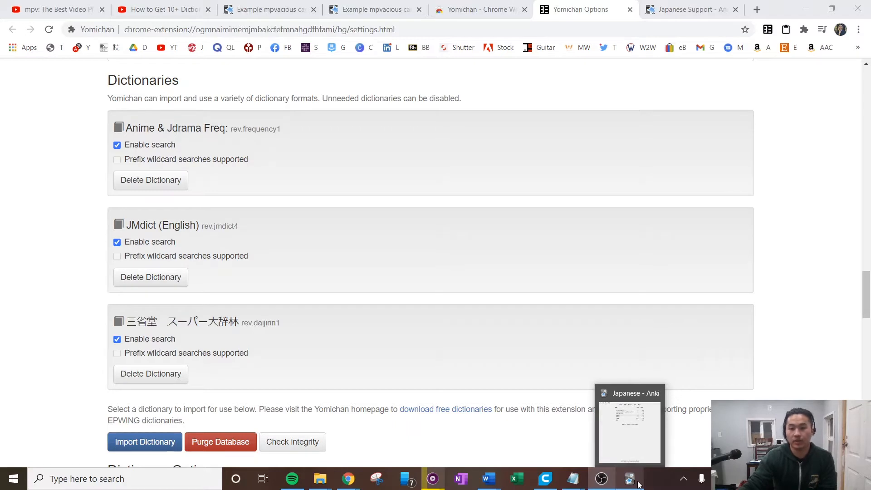
left_click(653, 415)
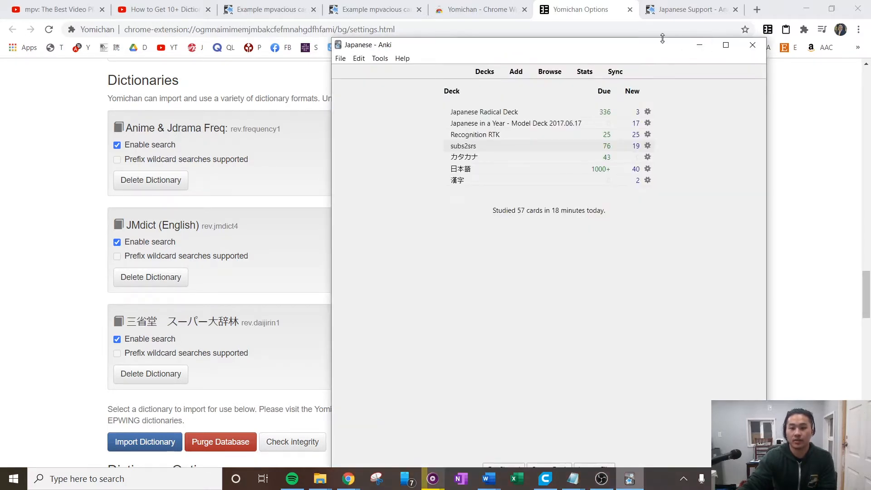
left_click_drag(662, 38, 664, 115)
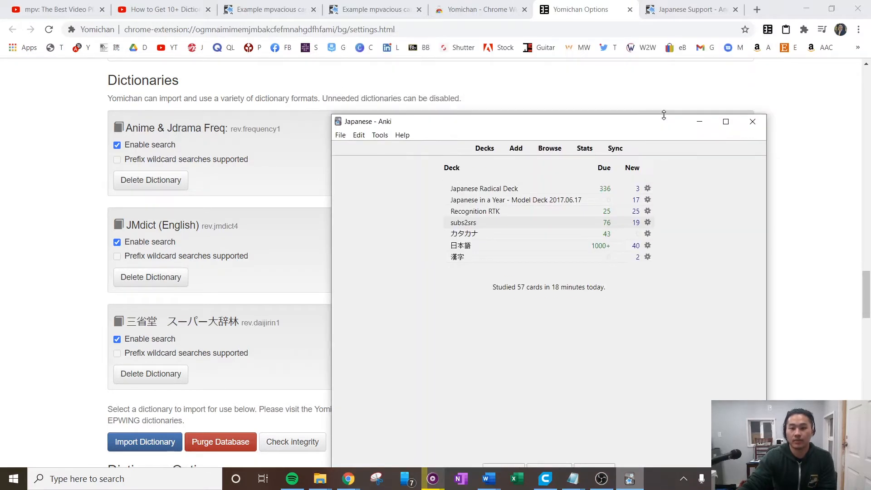
left_click_drag(457, 132, 503, 93)
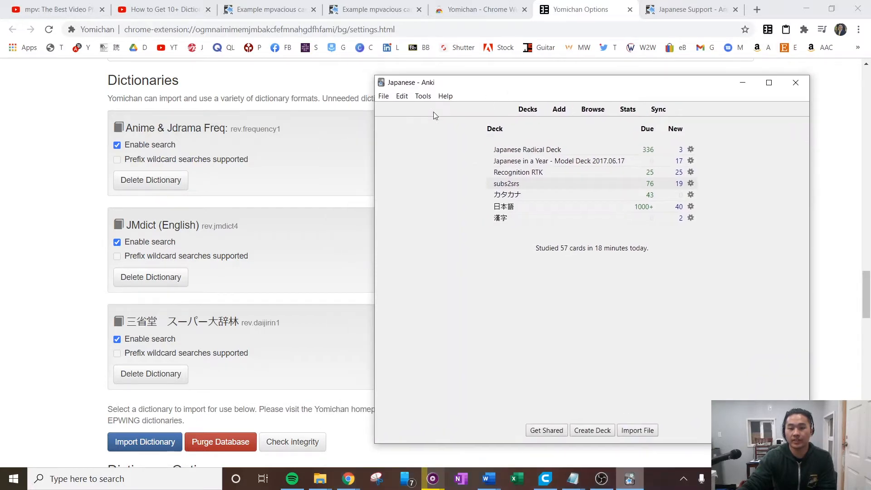
left_click(425, 100)
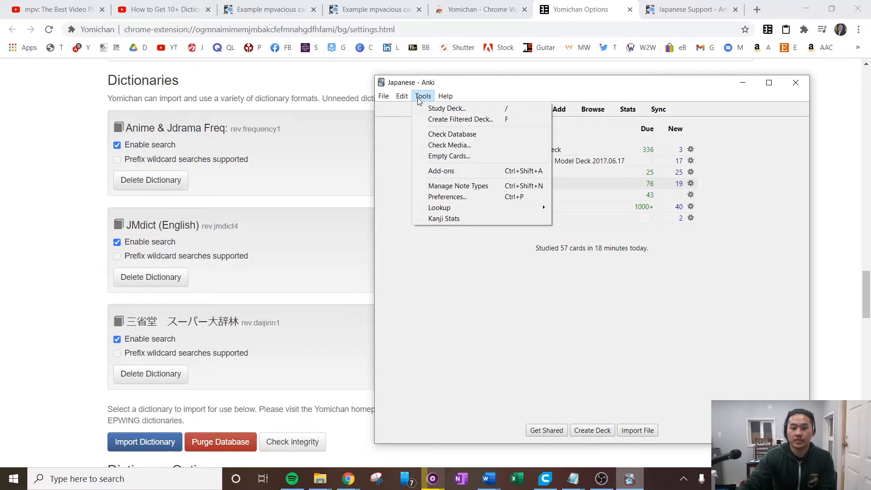
left_click(456, 171)
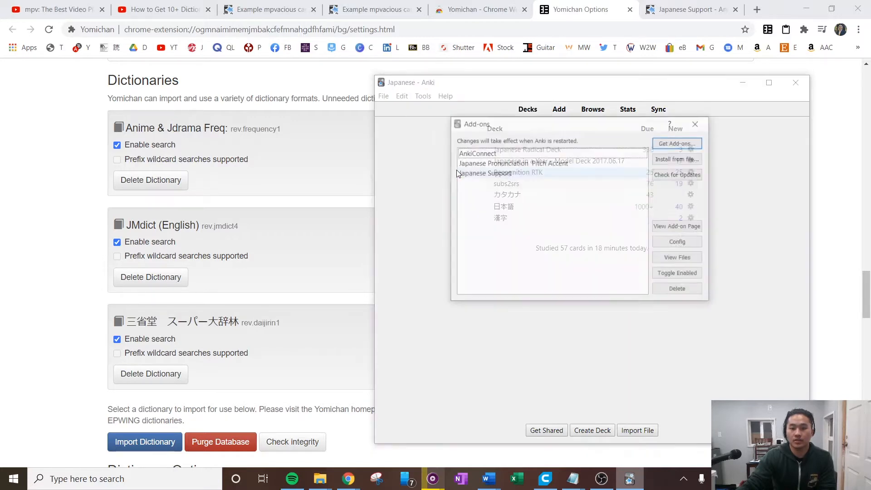
left_click(507, 174)
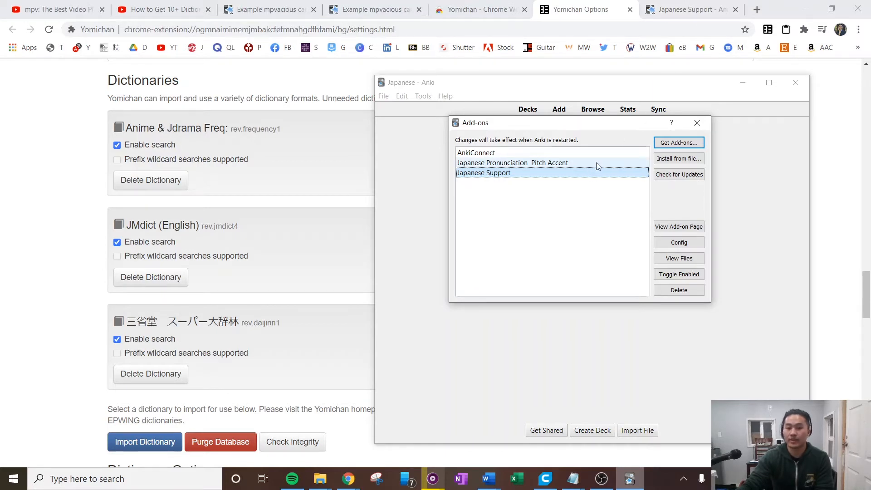
left_click(686, 8)
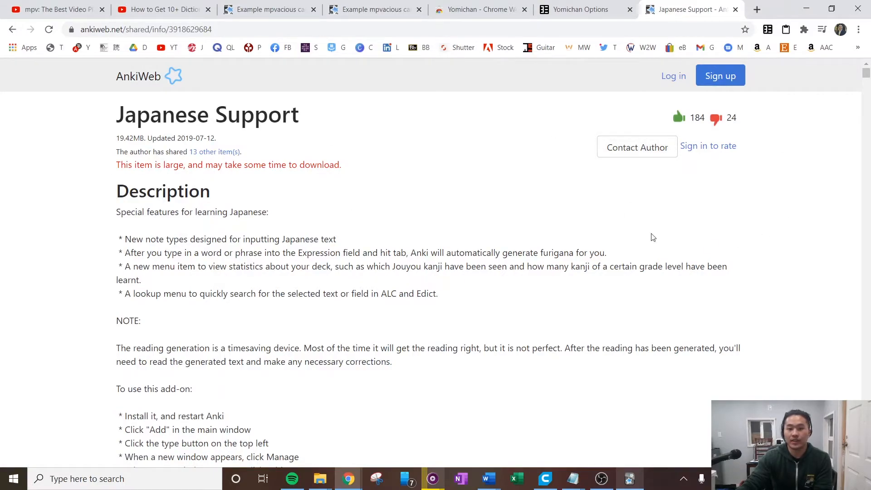
scroll(86, 244, "down", 15)
scroll(97, 268, "down", 20)
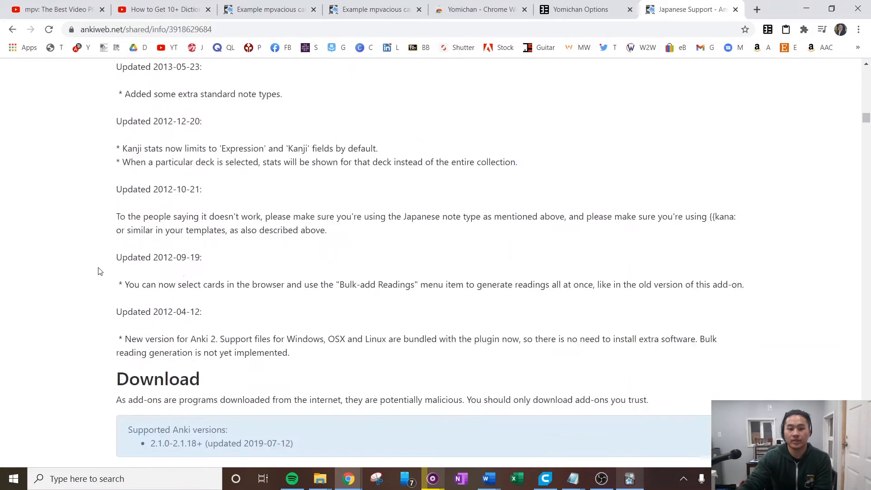
scroll(146, 291, "up", 15)
scroll(140, 317, "down", 2)
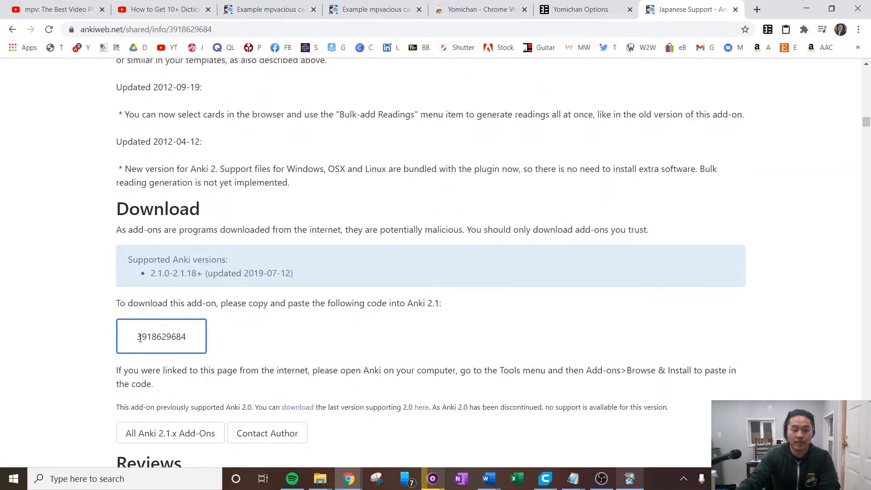
left_click_drag(140, 338, 192, 341)
right_click(173, 338)
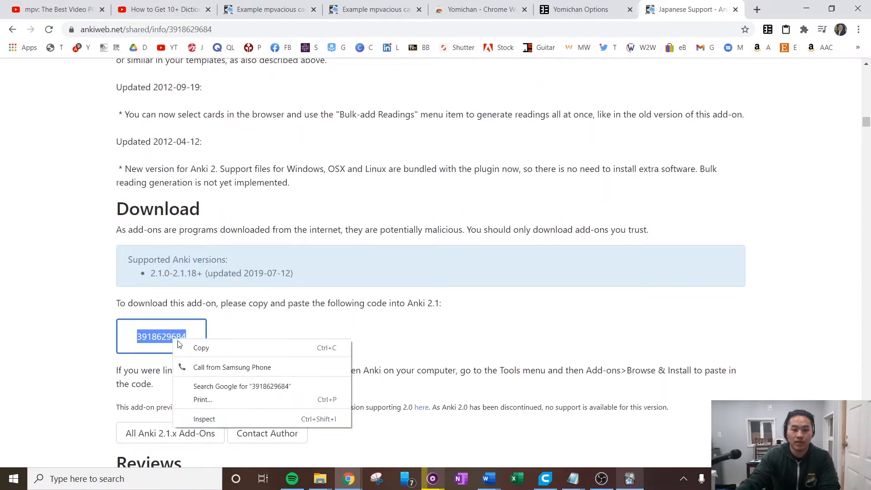
left_click(206, 349)
left_click(636, 479)
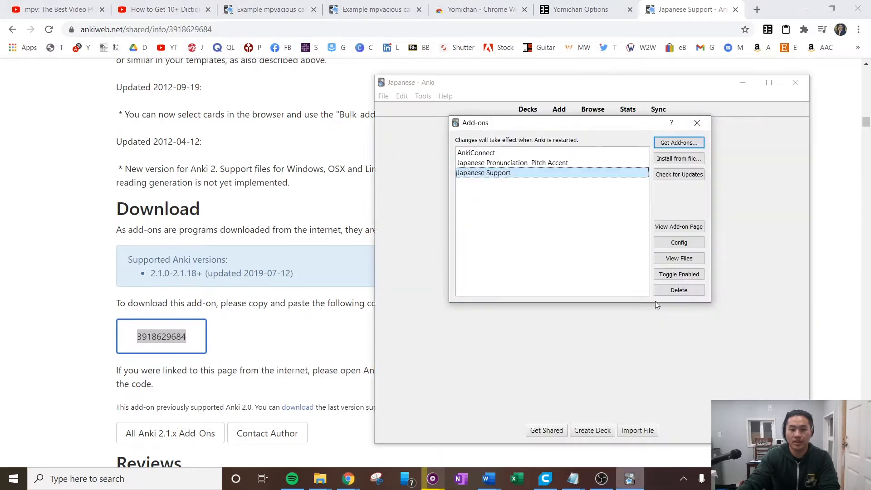
left_click(679, 142)
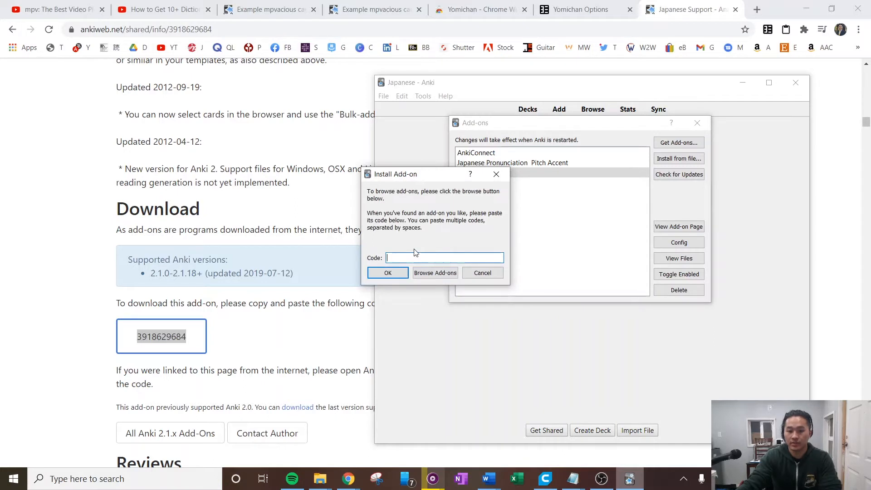
key("ctrl+v")
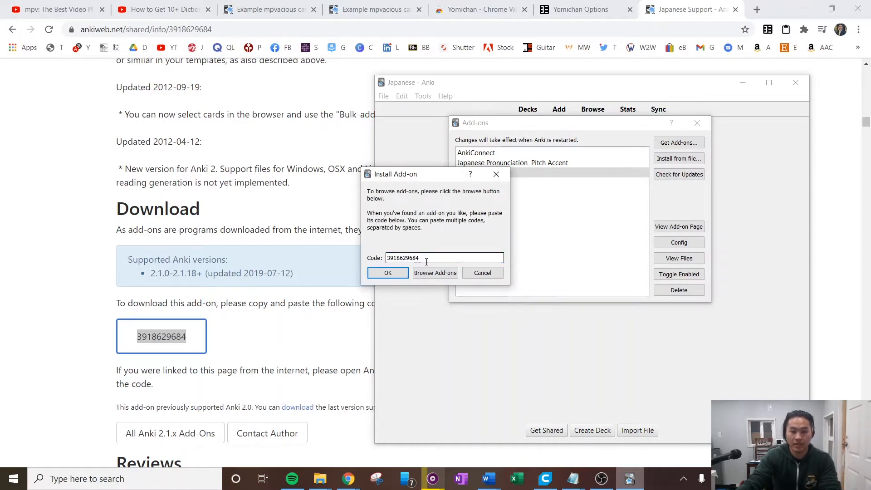
left_click(496, 174)
left_click(554, 179)
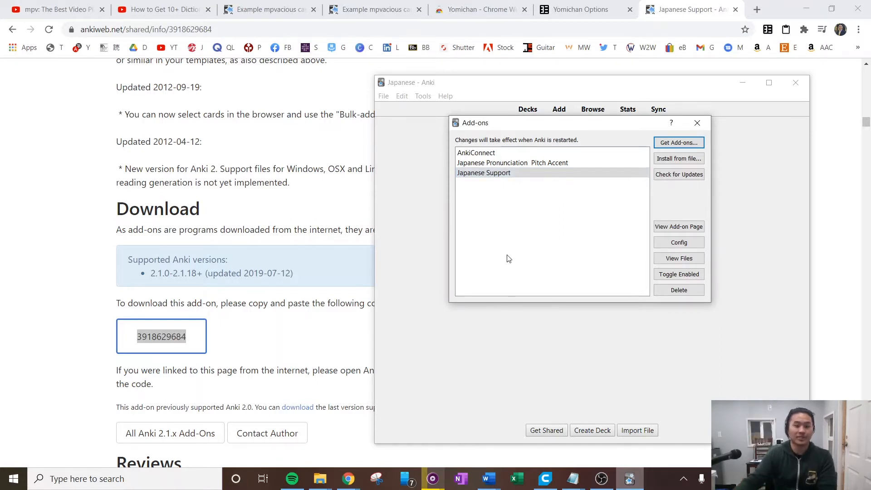
left_click(703, 126)
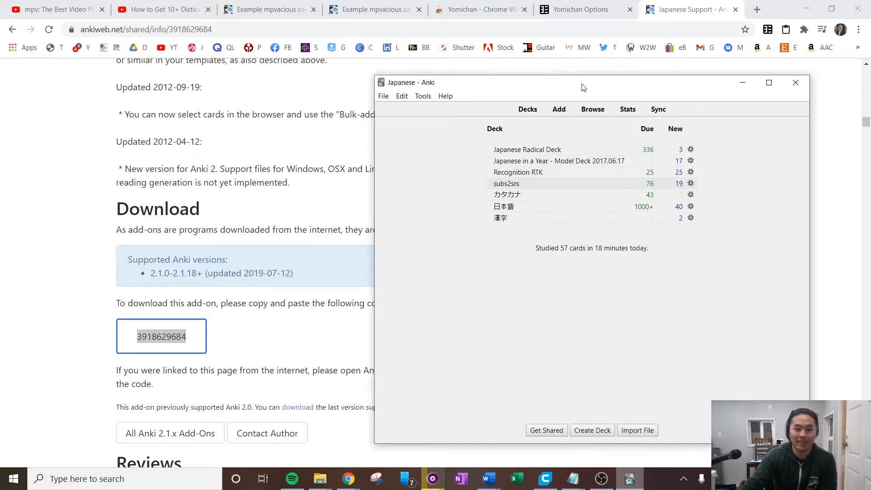
Step: Switch to the browser and return from the example cards page to the start of the mpvacious GitHub repository page
left_click_drag(588, 86, 629, 106)
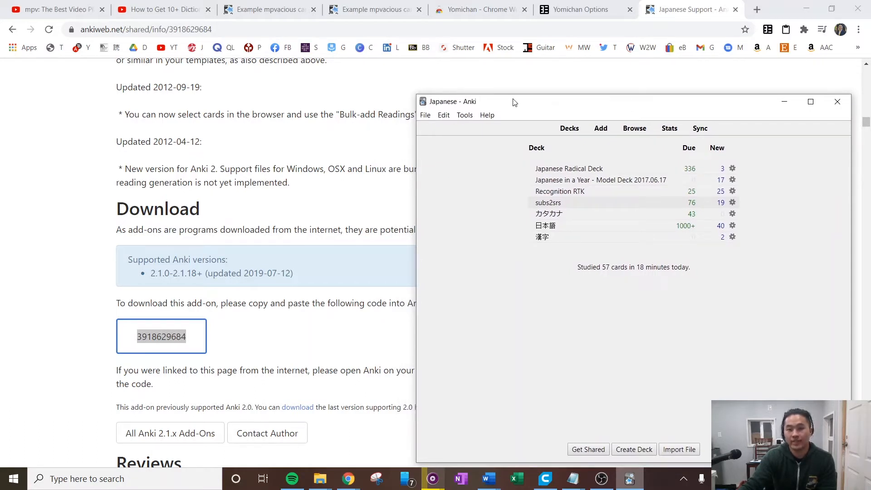
left_click(450, 78)
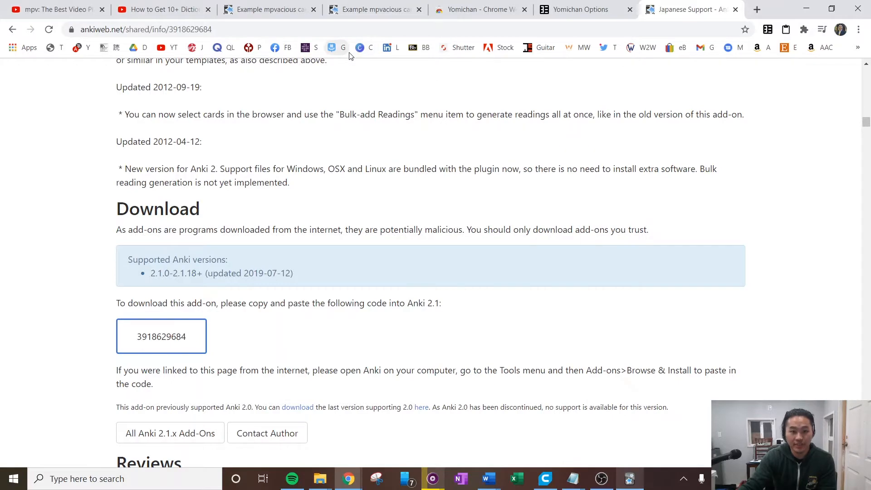
left_click(272, 9)
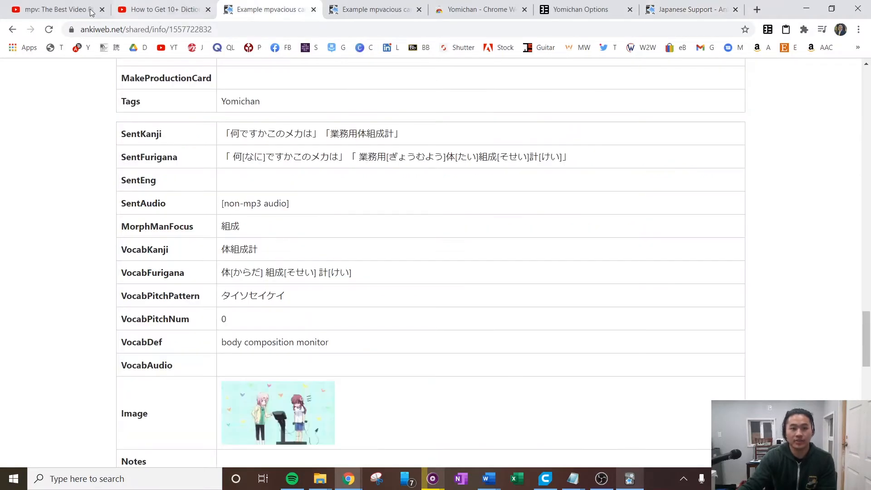
left_click(12, 30)
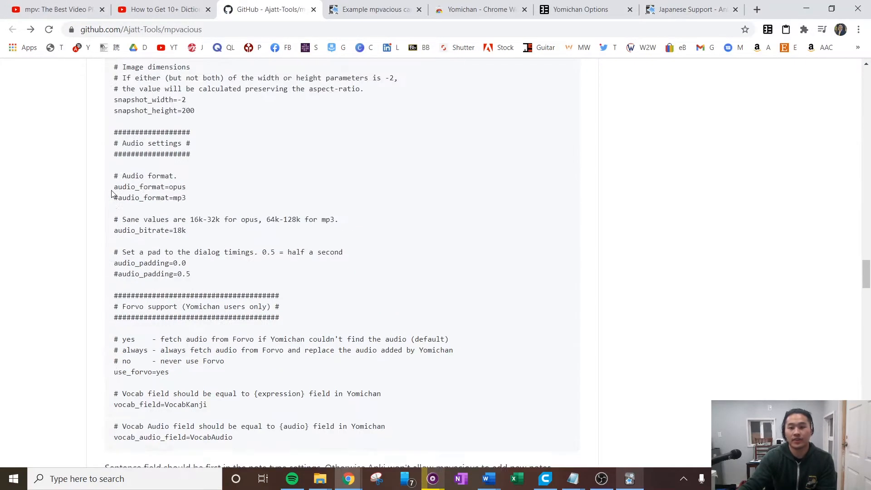
scroll(112, 194, "up", 5)
left_click_drag(864, 252, 866, 80)
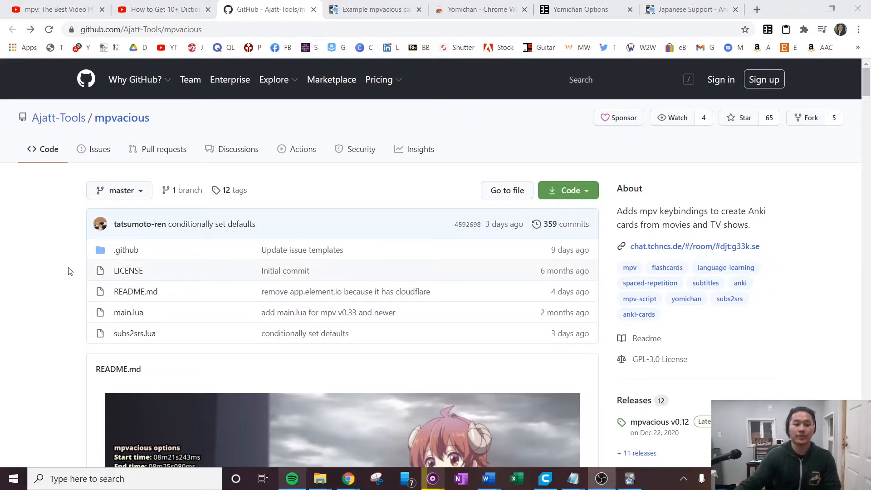
Step: Find the note type tip in the mpvacious README, open its linked example cards page in a new tab and close the duplicate tab
scroll(75, 271, "down", 20)
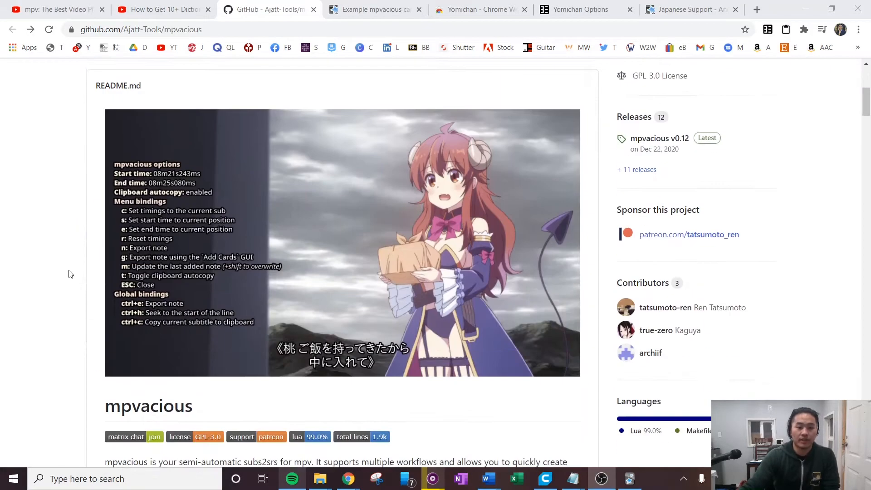
scroll(68, 272, "down", 12)
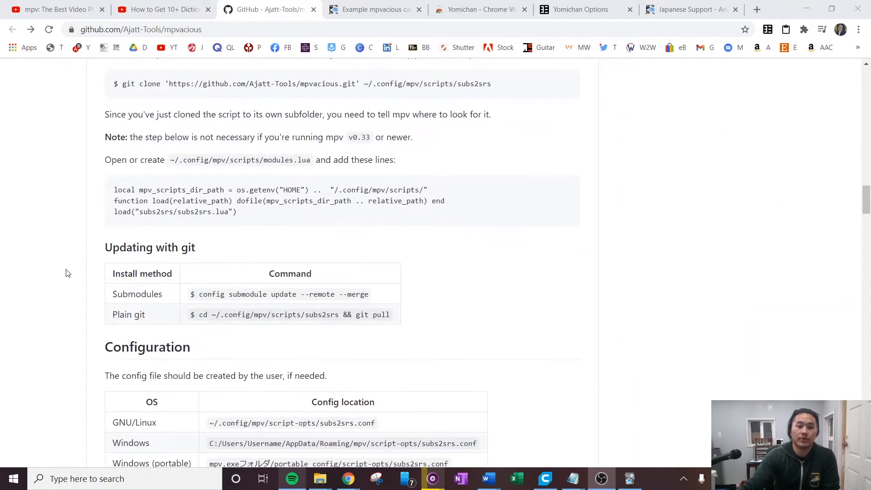
scroll(68, 272, "down", 20)
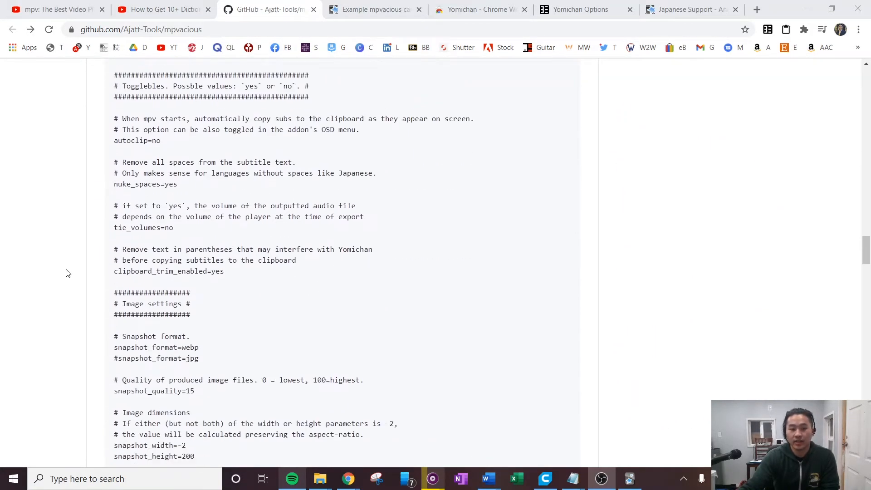
scroll(67, 272, "up", 20)
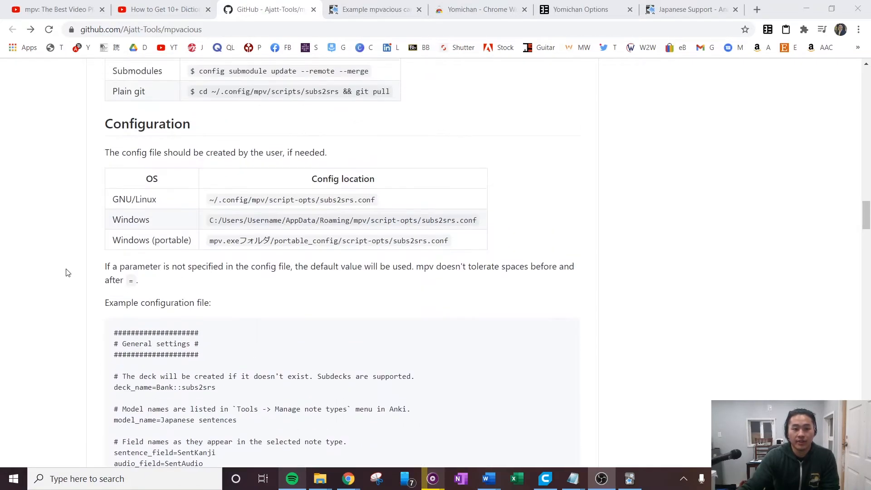
scroll(14, 306, "down", 20)
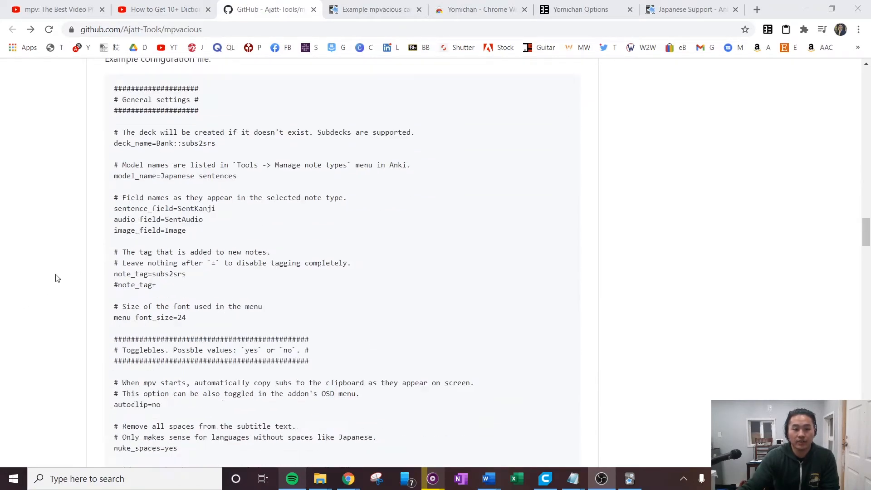
scroll(63, 260, "down", 5)
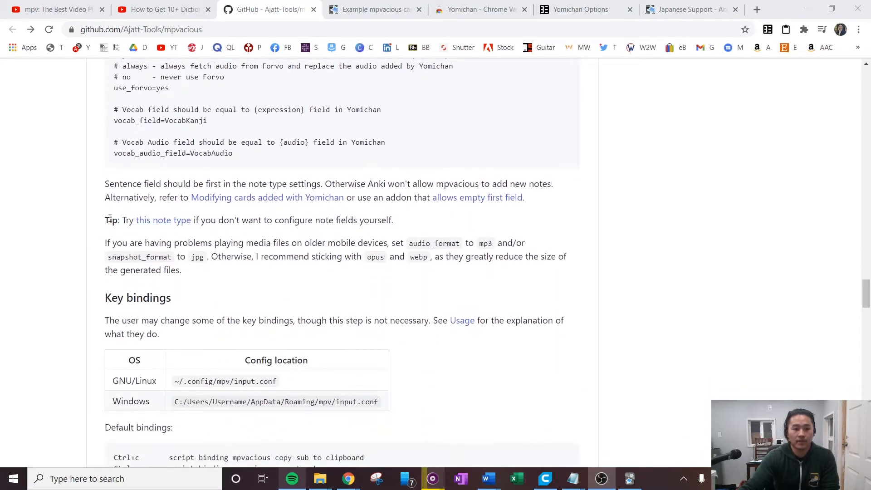
left_click_drag(109, 218, 118, 218)
left_click(139, 236)
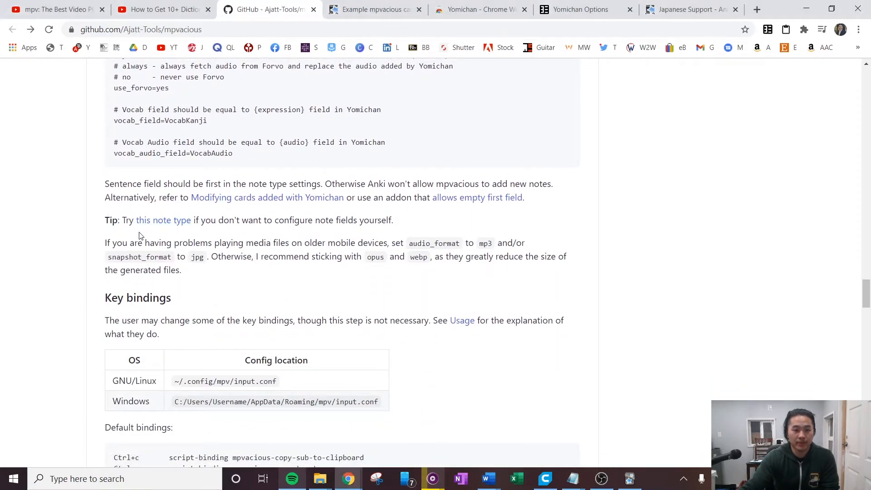
right_click(156, 227)
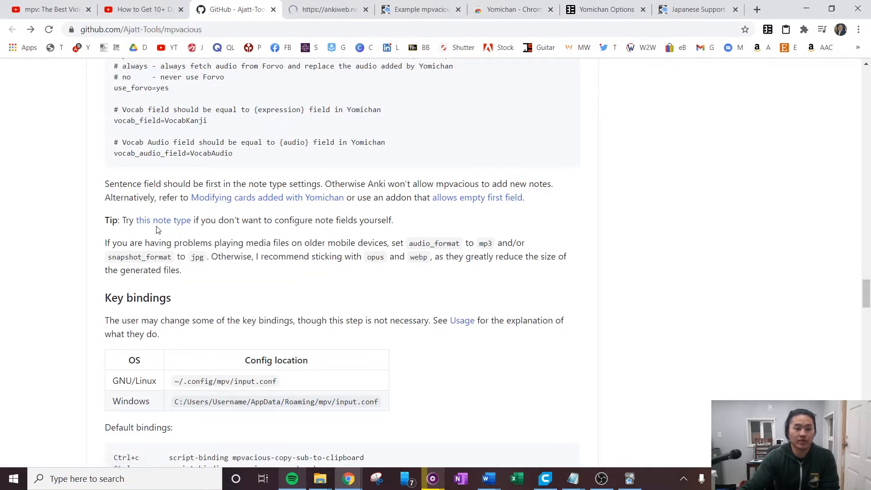
left_click(334, 10)
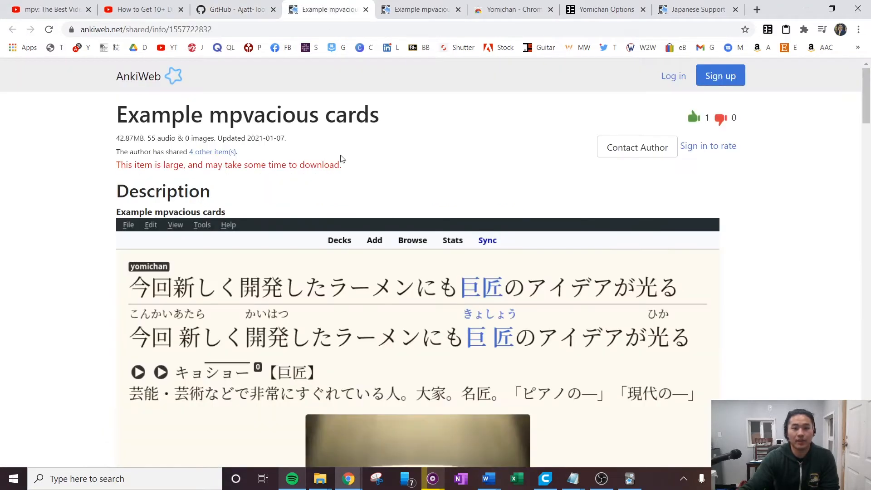
left_click(458, 10)
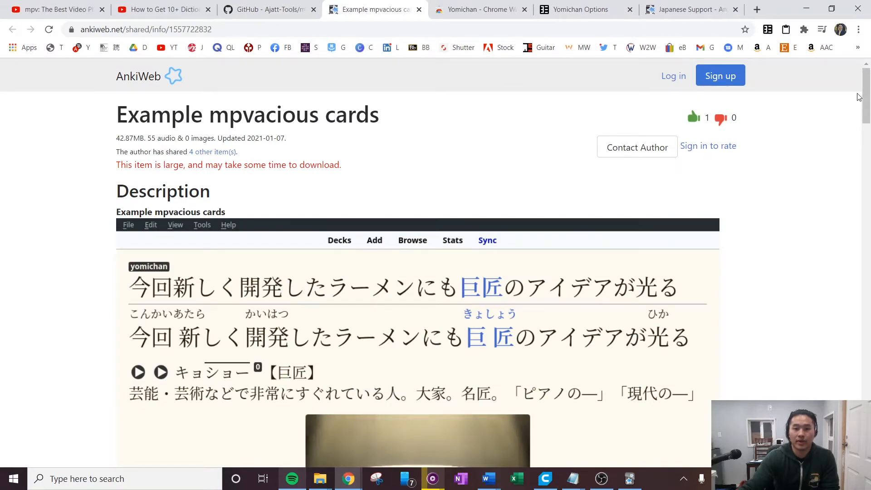
Step: Start downloading the Example mpvacious cards deck from its AnkiWeb page, then cancel saving the file
left_click_drag(863, 96, 844, 405)
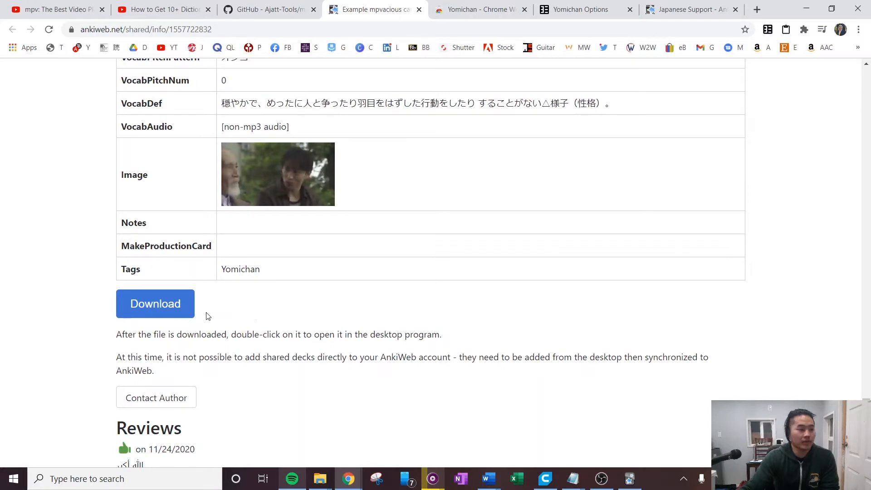
left_click(144, 308)
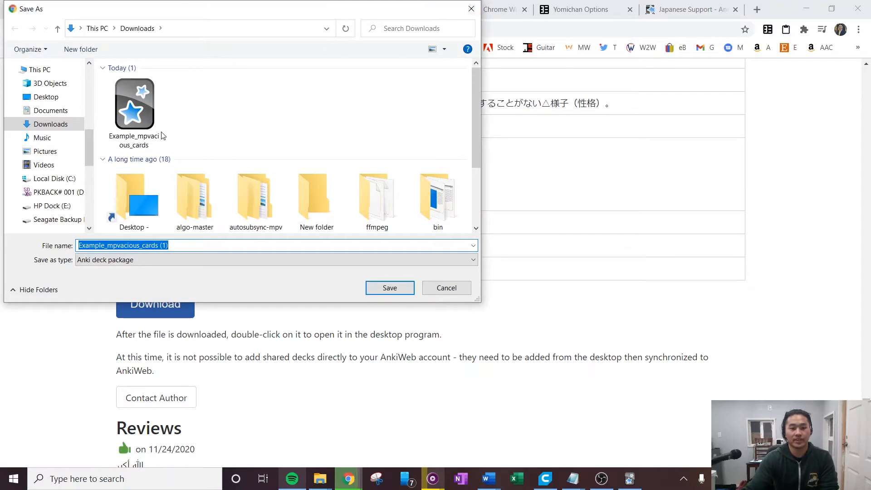
left_click(471, 8)
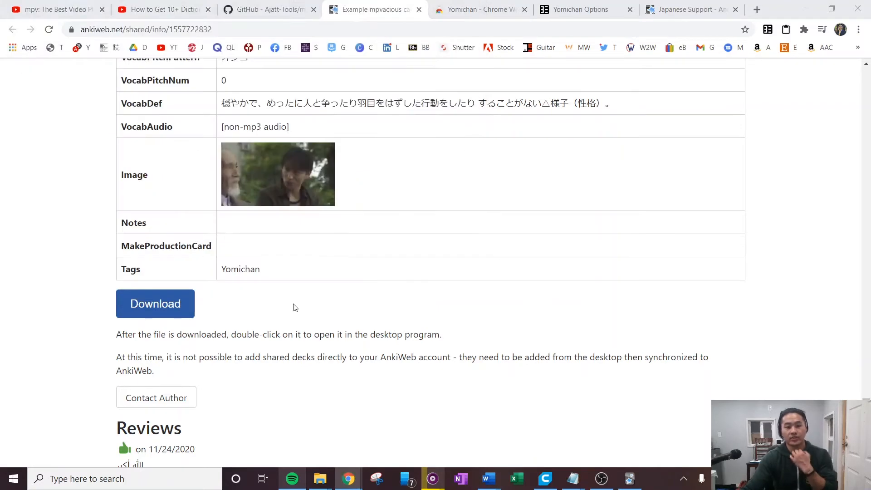
Step: Switch to Anki and view the actions available for the Japanese Radical Deck, then dismiss them
left_click(630, 478)
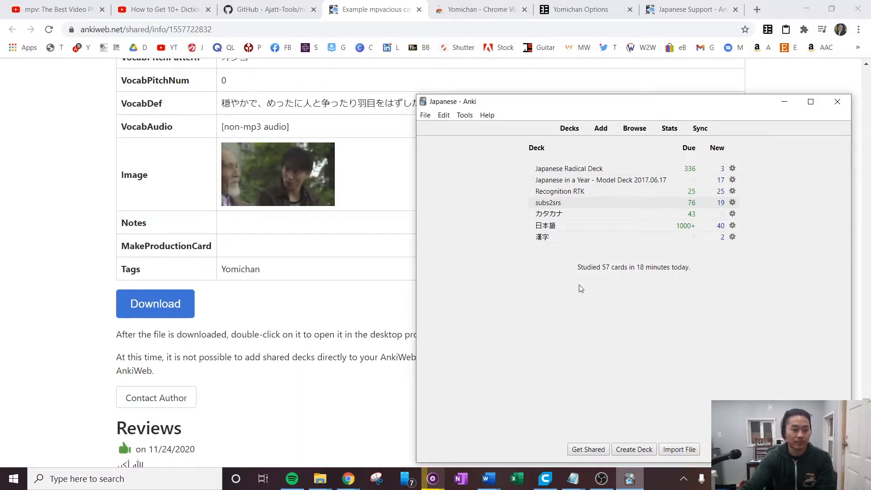
left_click(733, 169)
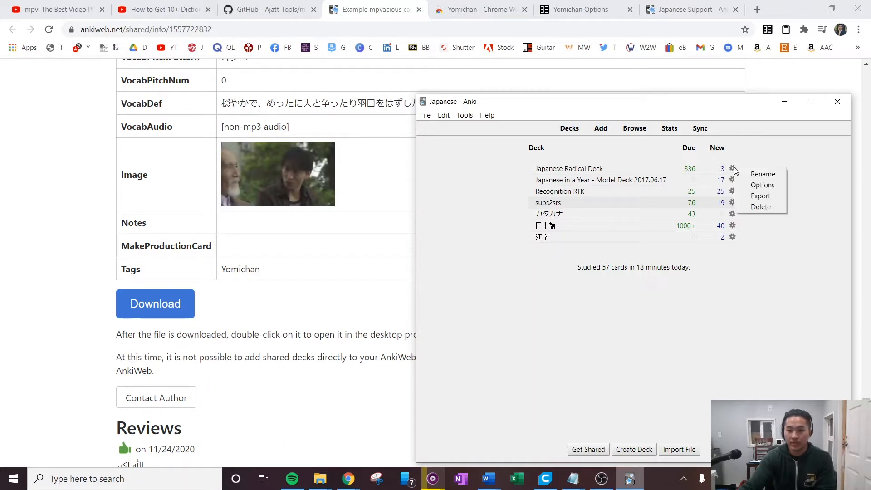
left_click(775, 264)
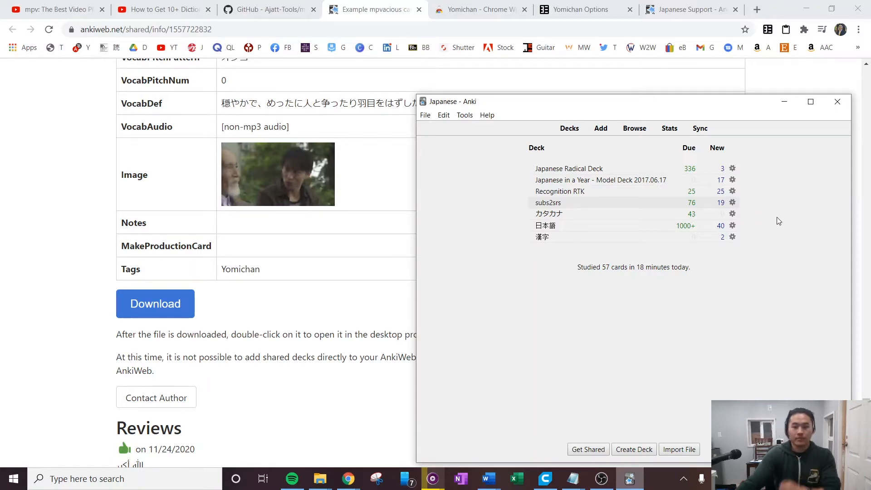
Step: Open Anki's note type manager and delete the Japanese sentences-0e6e9 note type, accepting the full upload
left_click(465, 115)
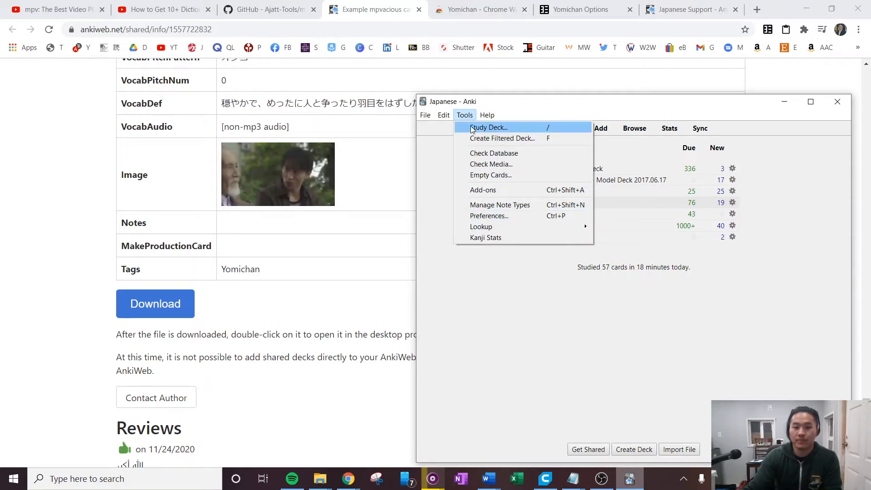
left_click(498, 207)
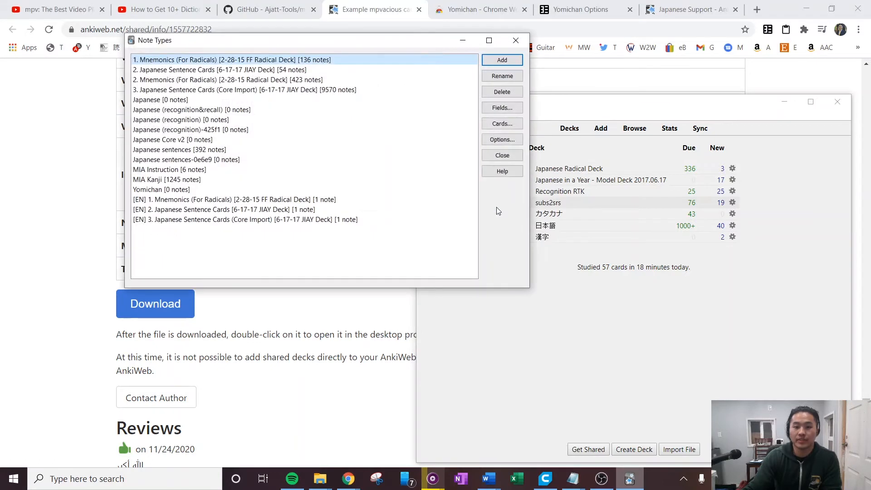
left_click(208, 151)
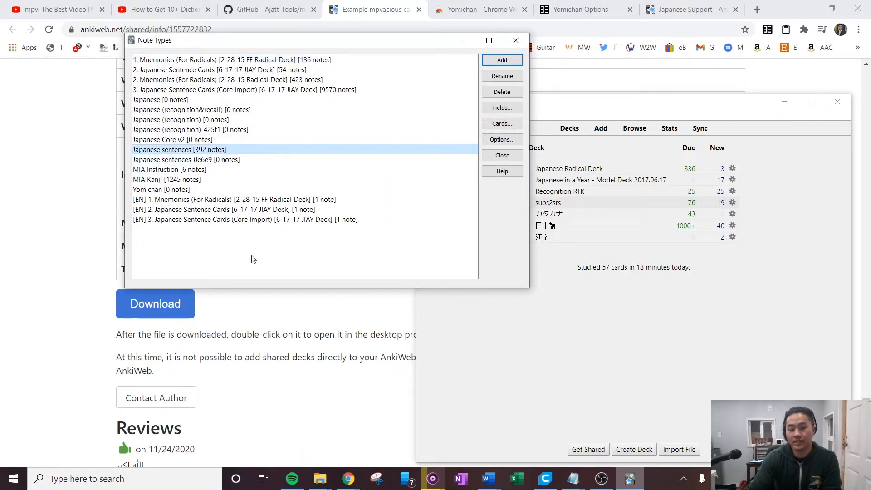
left_click(243, 164)
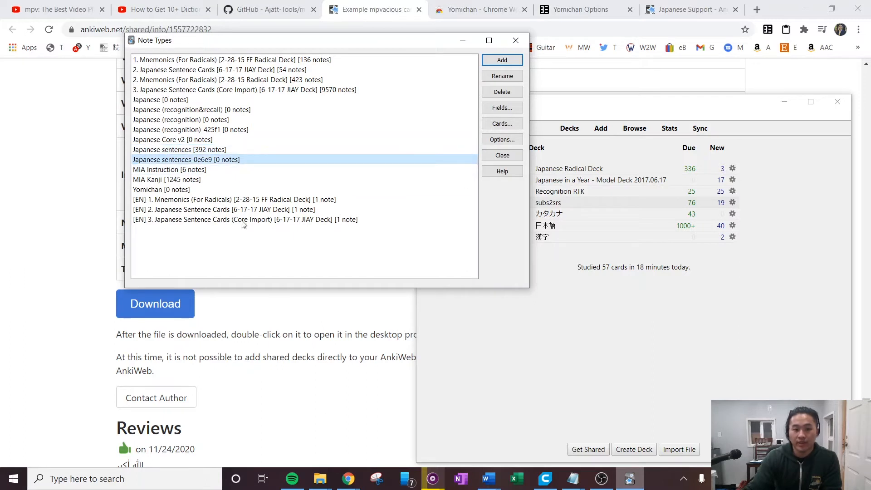
left_click(502, 92)
left_click(317, 180)
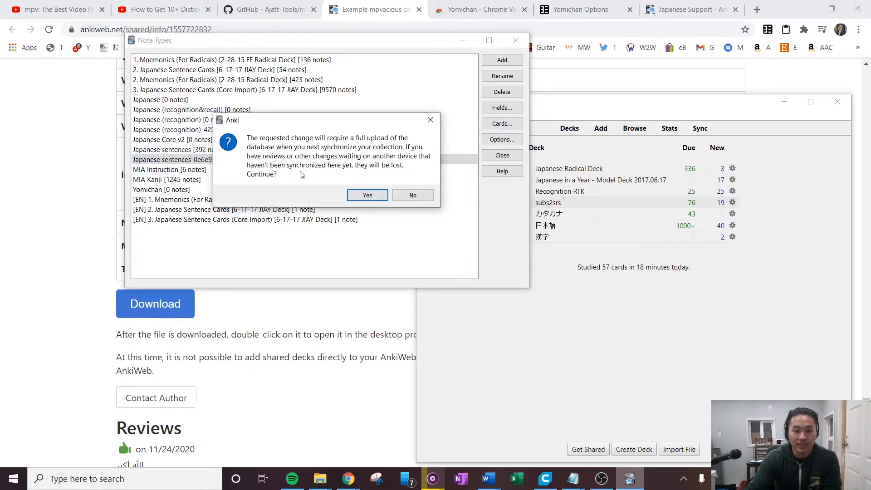
left_click(359, 194)
Step: Open the field list of the original Japanese sentences note type, then close it
left_click(220, 150)
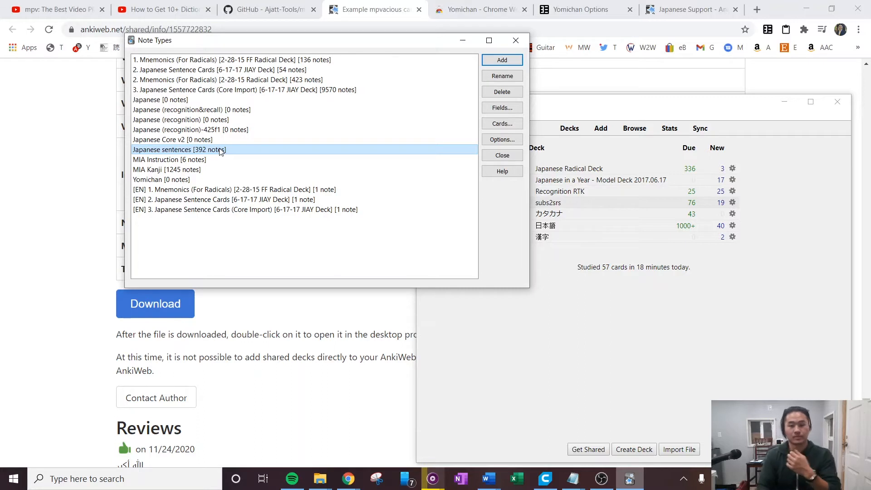
left_click(509, 112)
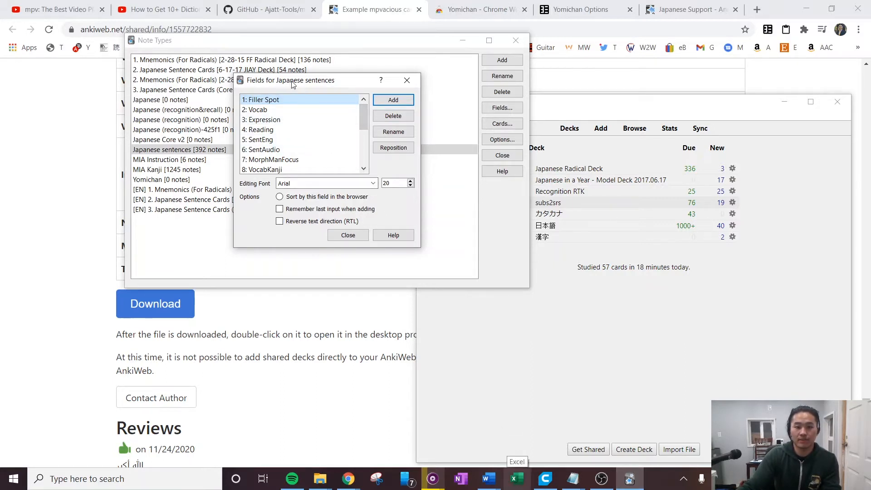
key("Escape")
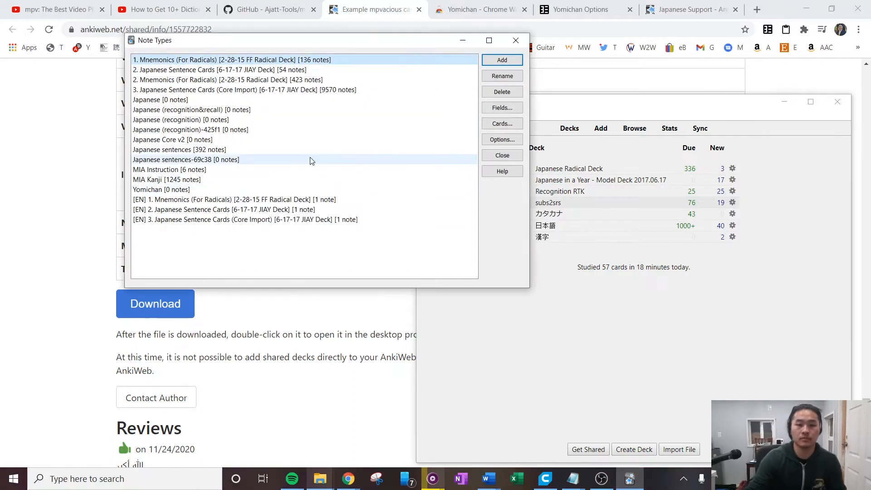
Step: Review all fields of the Japanese sentences-69c38 note type, then close its field list
left_click(280, 161)
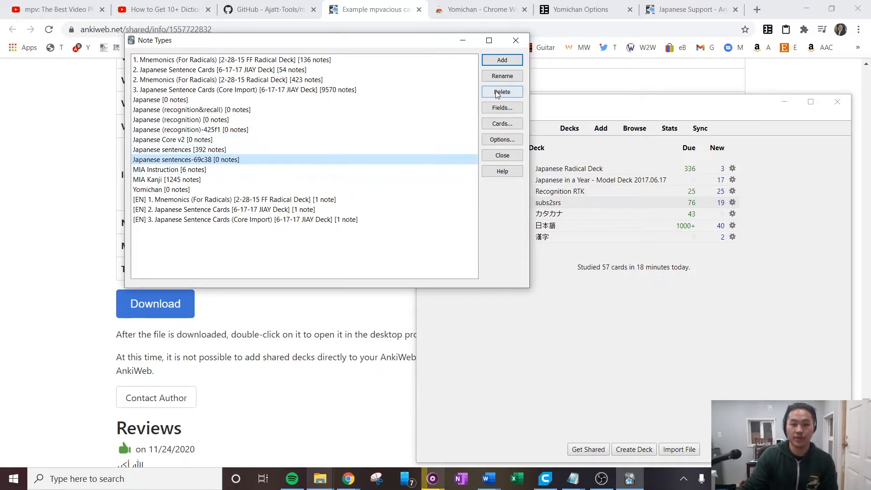
left_click(506, 109)
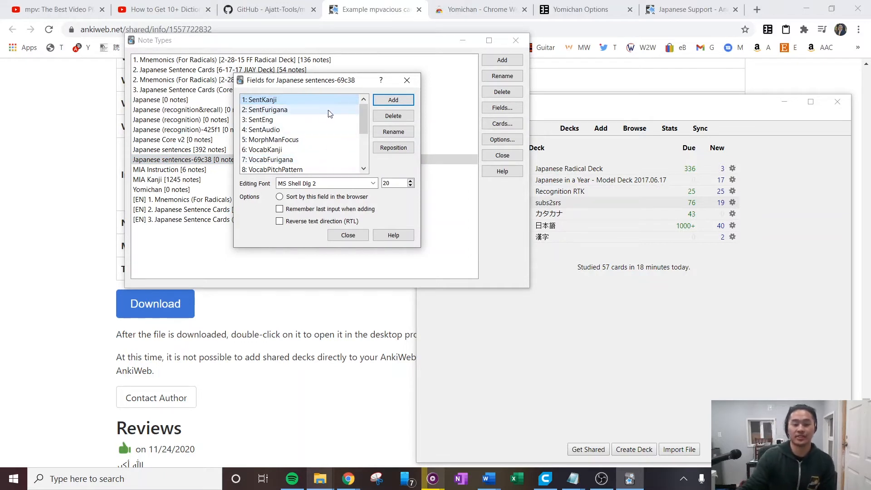
mouse_move(364, 117)
left_mouse_down()
mouse_move(365, 149)
mouse_move(365, 120)
left_mouse_up()
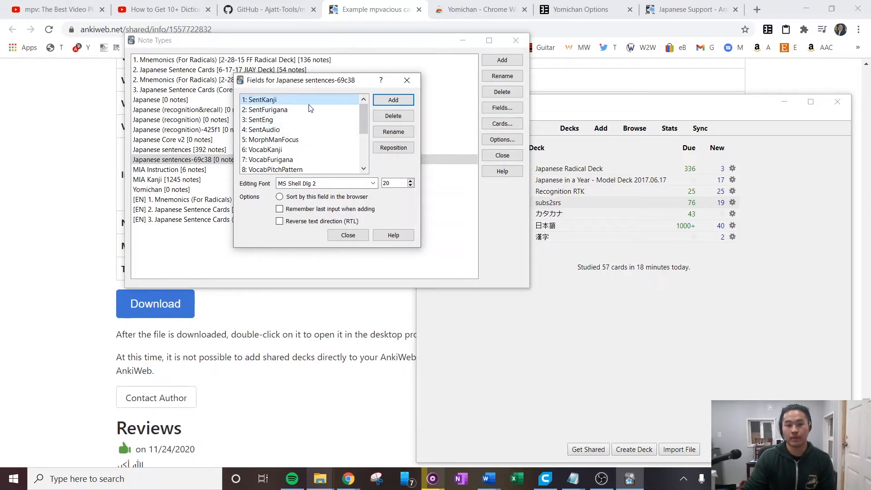
scroll(333, 148, "down", 3)
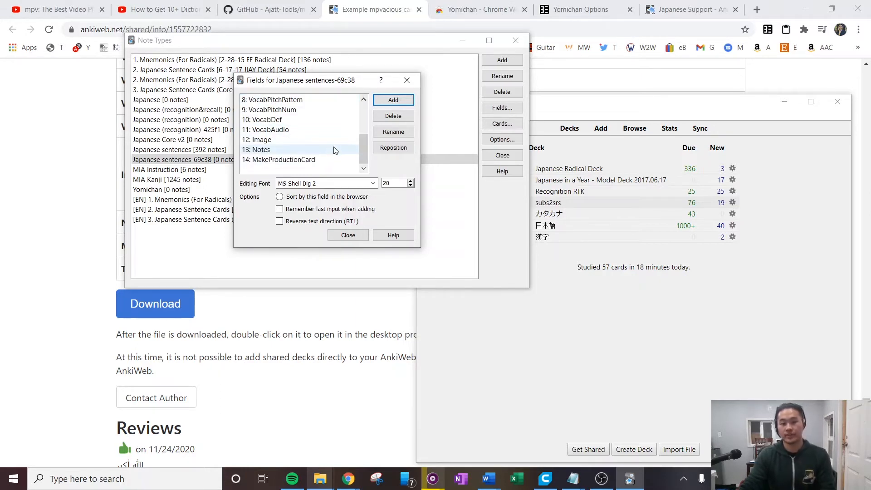
scroll(334, 150, "up", 3)
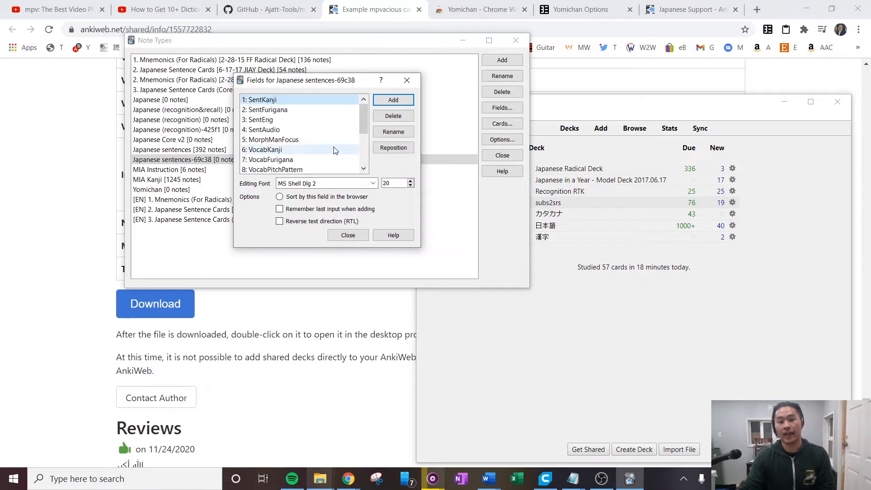
left_click(412, 84)
Step: Check the Expression and Reading fields of the Japanese sentences note type, then close its field list
left_click(224, 150)
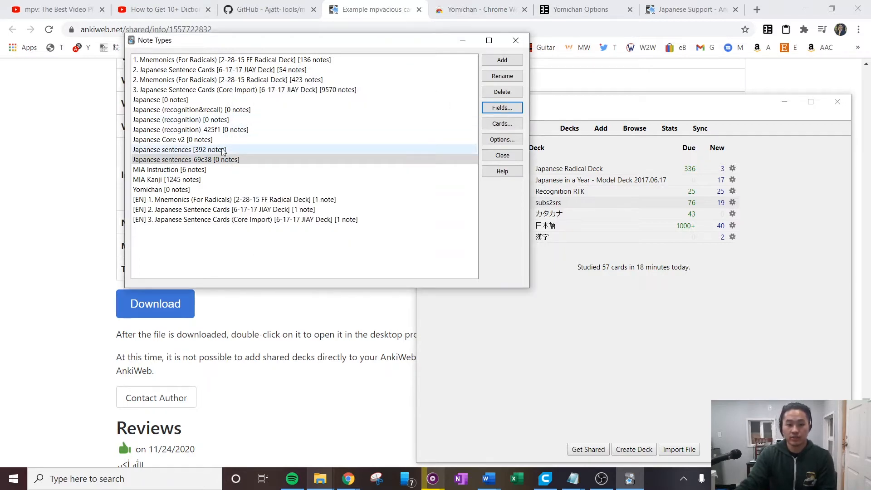
left_click(505, 109)
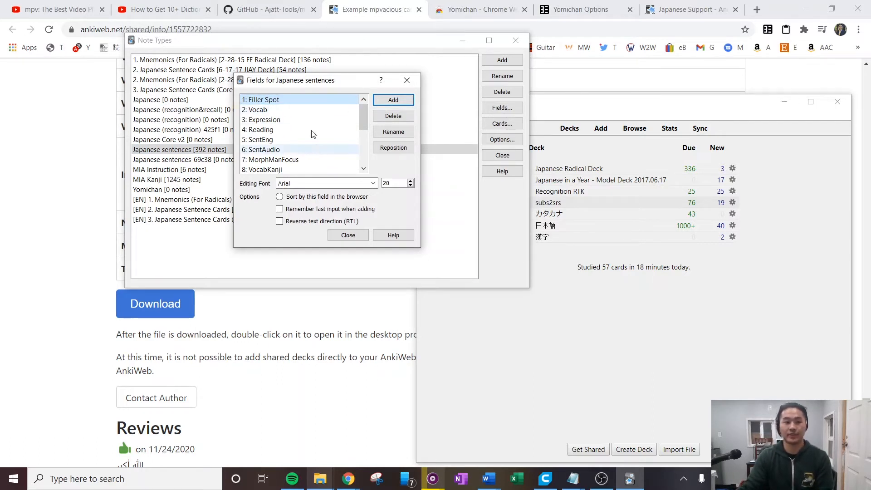
left_click(293, 120)
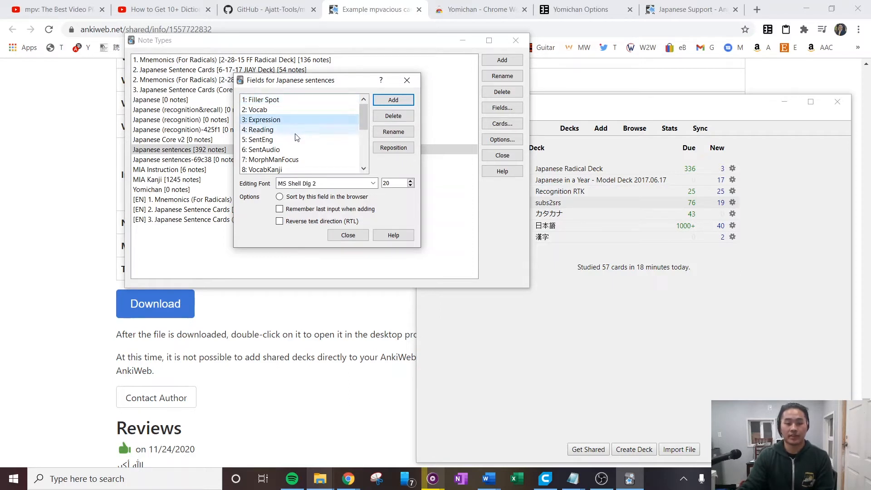
left_click(304, 130)
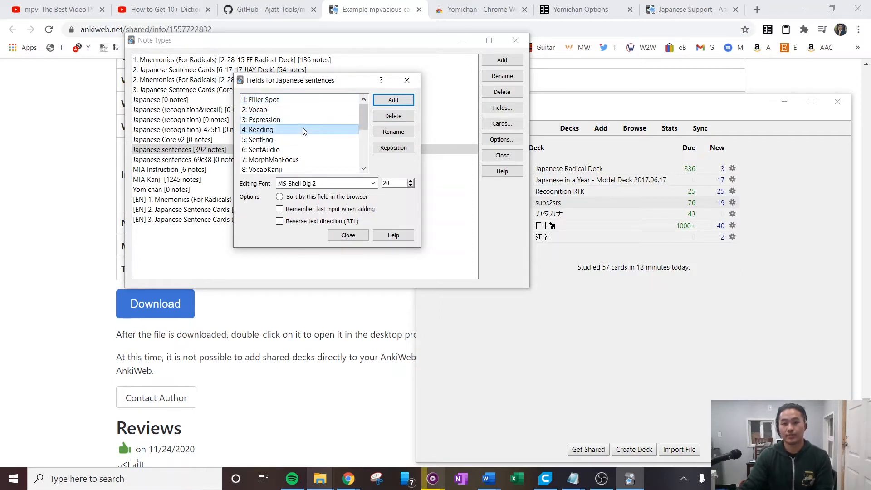
left_click(407, 80)
Step: Add a field named Filler Name to the Japanese sentences-69c38 note type and reposition it to position 1
left_click(266, 159)
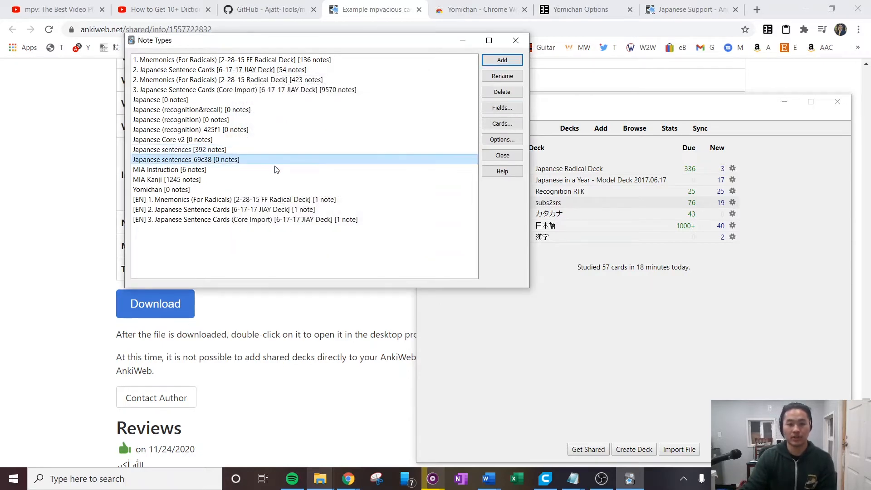
left_click(500, 107)
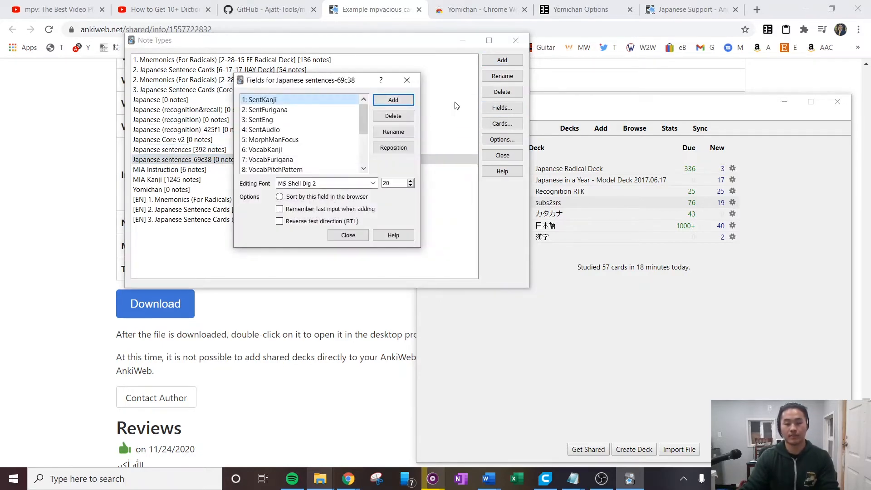
left_click(401, 102)
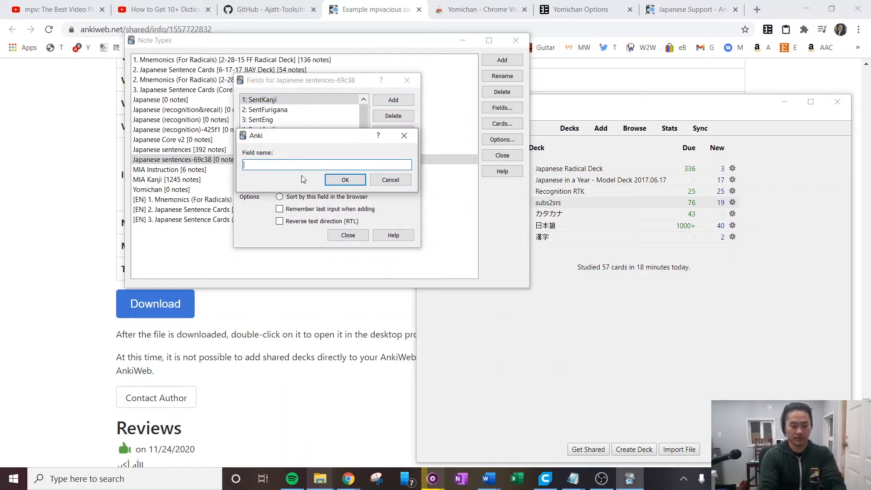
type("Filler Name")
key("Return")
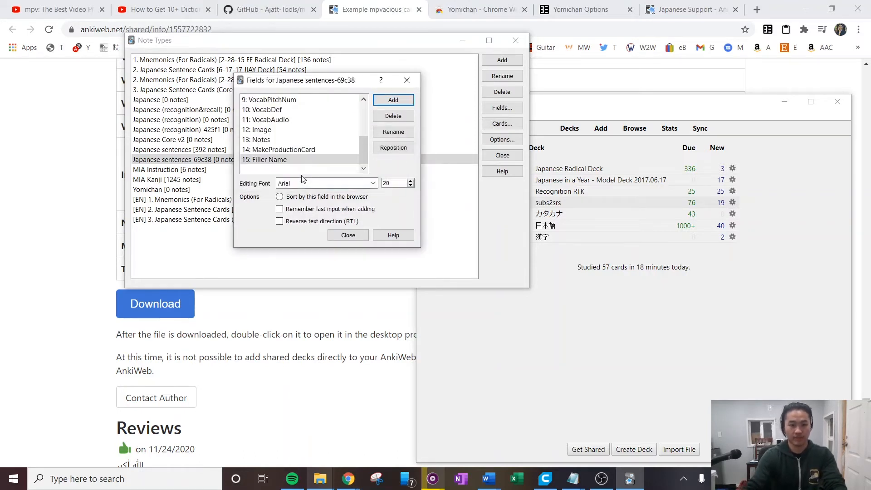
left_click(398, 146)
type("15")
key("Return")
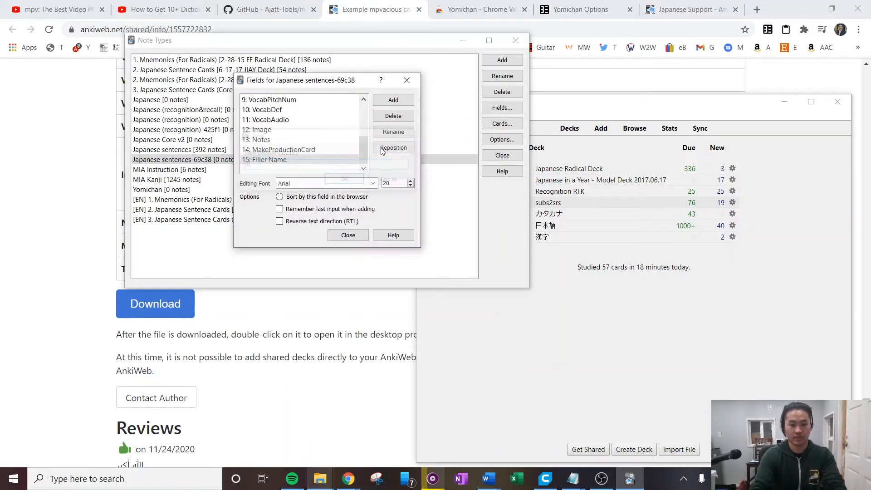
Step: Add a field named Reading to Japanese sentences-69c38, reposition it to position 3, and close the field list
left_click(401, 101)
type("Reading")
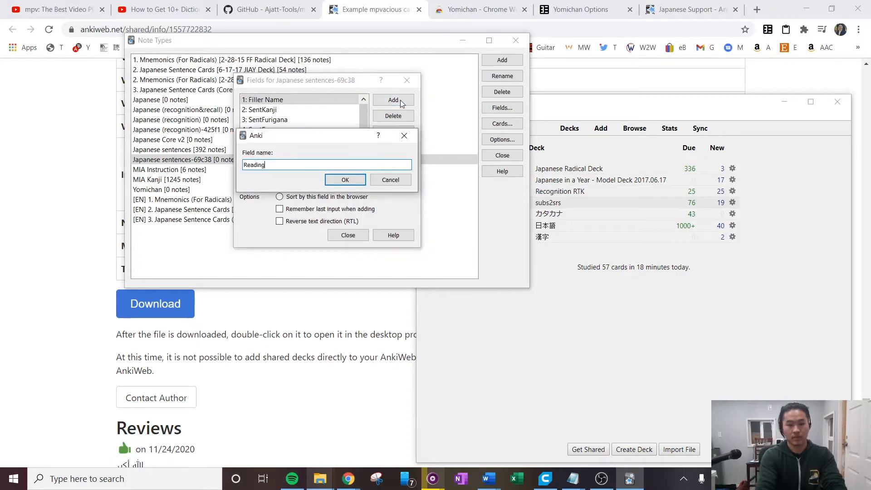
key("Return")
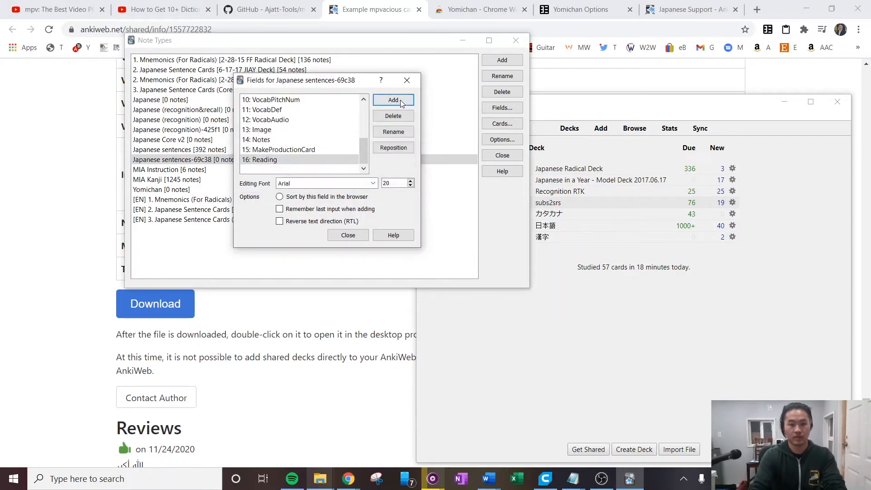
left_click(393, 148)
type("3")
key("Return")
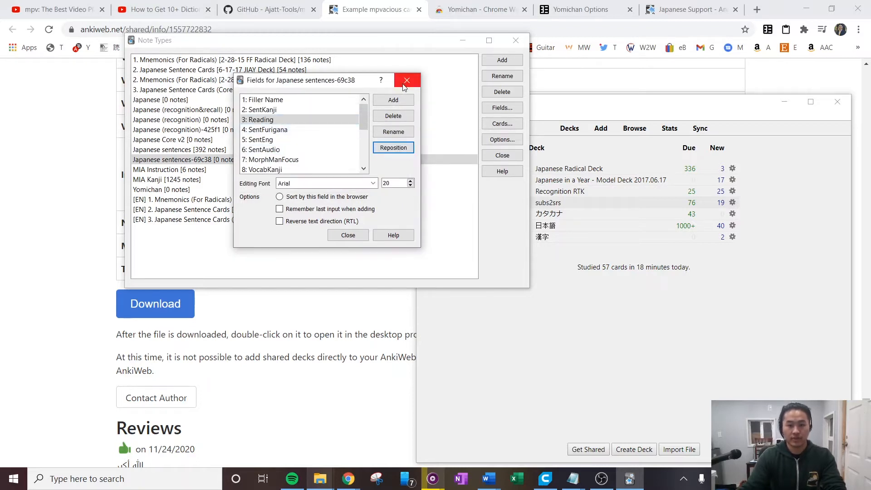
left_click(347, 234)
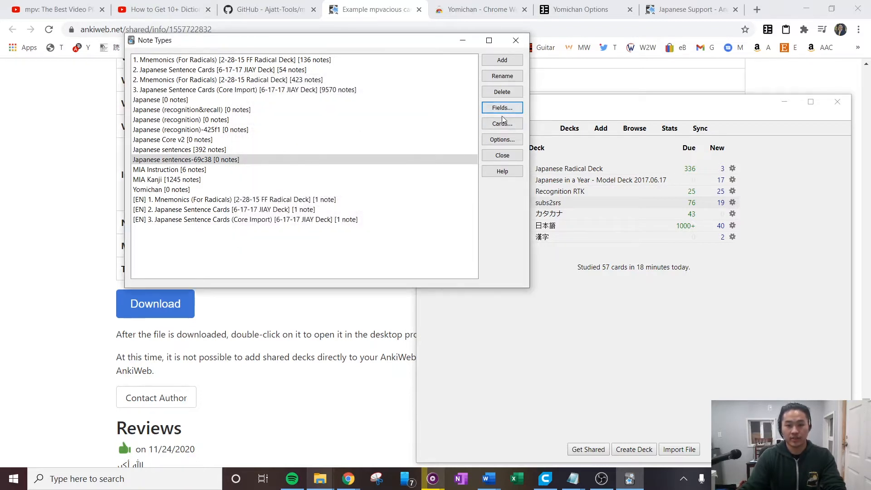
Step: Check the field order of the original Japanese sentences note type, then close its field list
left_click(260, 147)
left_click(504, 109)
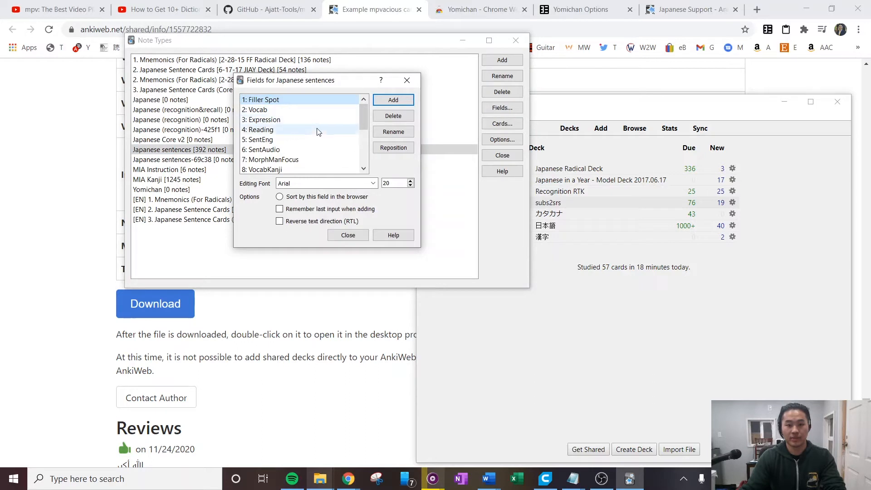
left_click(410, 86)
Step: Rename the SentKanji field of the Japanese sentences-69c38 note type as Vocab
left_click(291, 160)
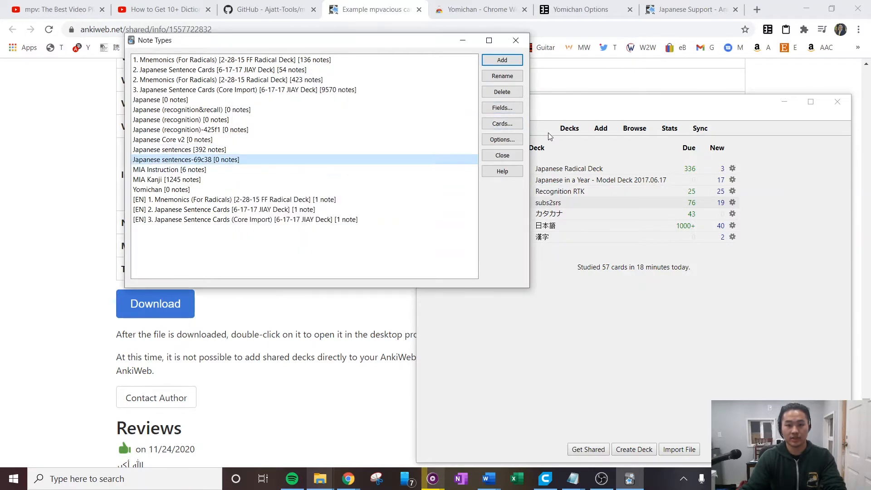
left_click(512, 108)
left_click(291, 111)
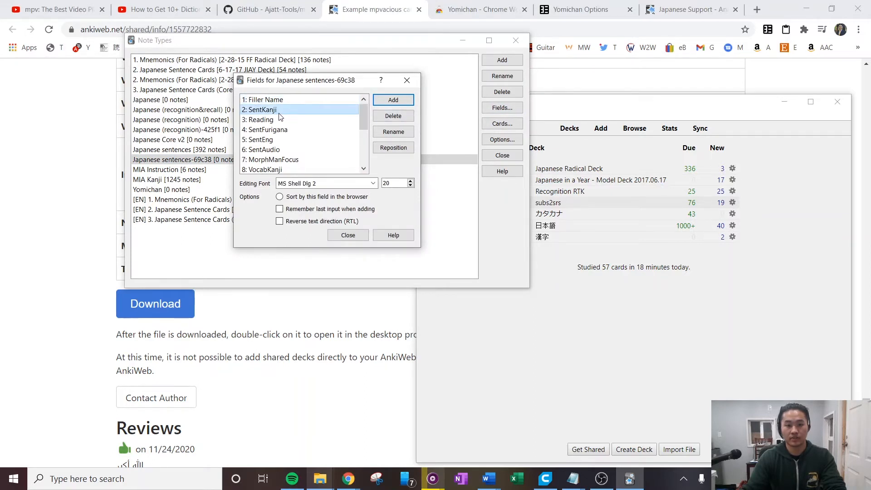
left_click(395, 132)
type("Vocam")
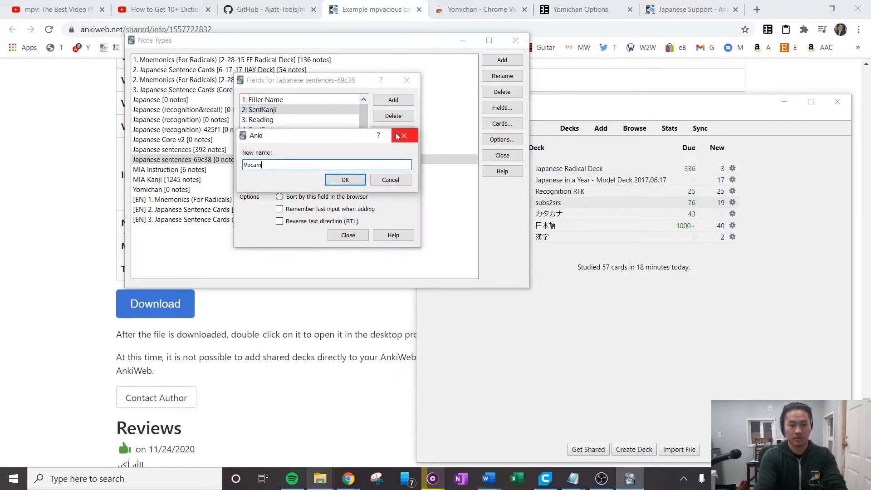
key("Return")
left_click(277, 109)
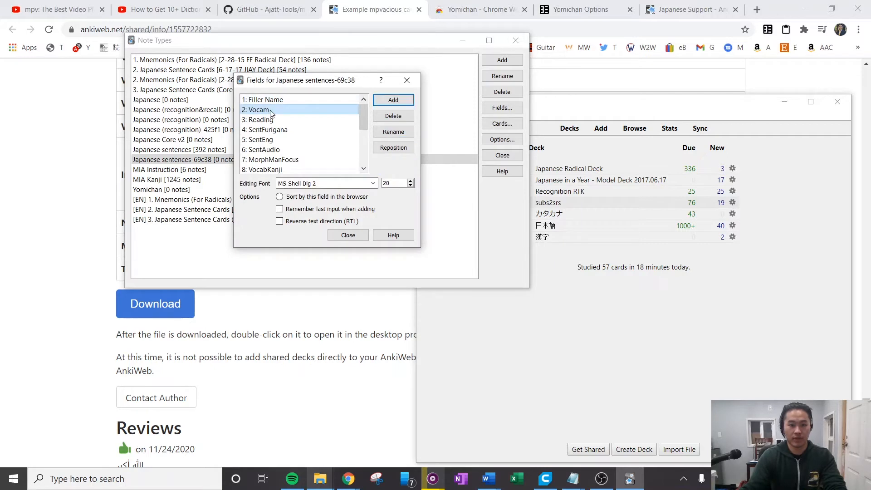
left_click(393, 132)
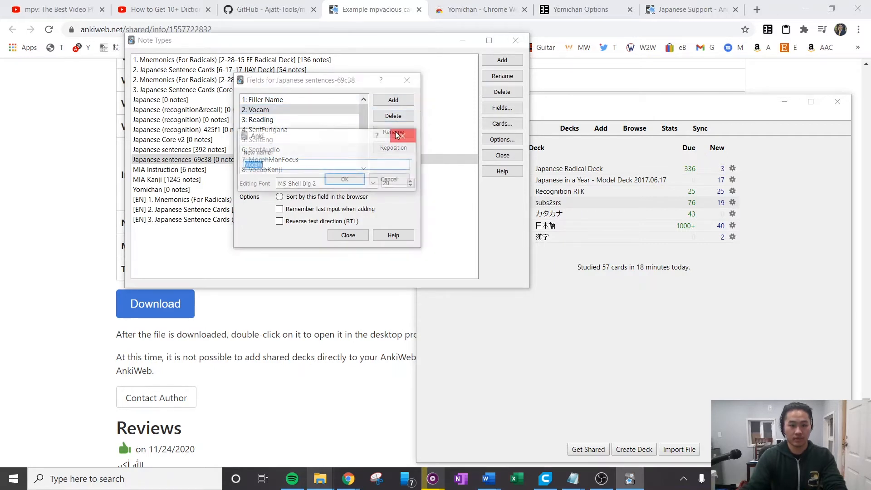
type("Vo")
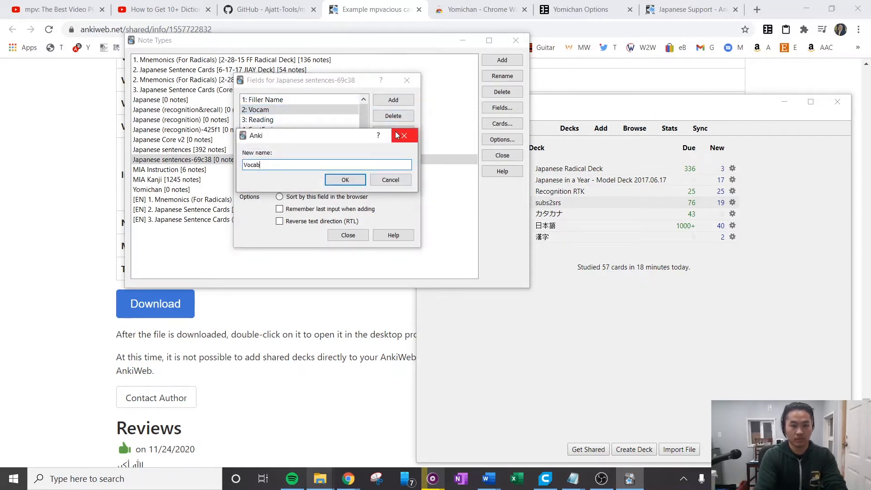
key("Return")
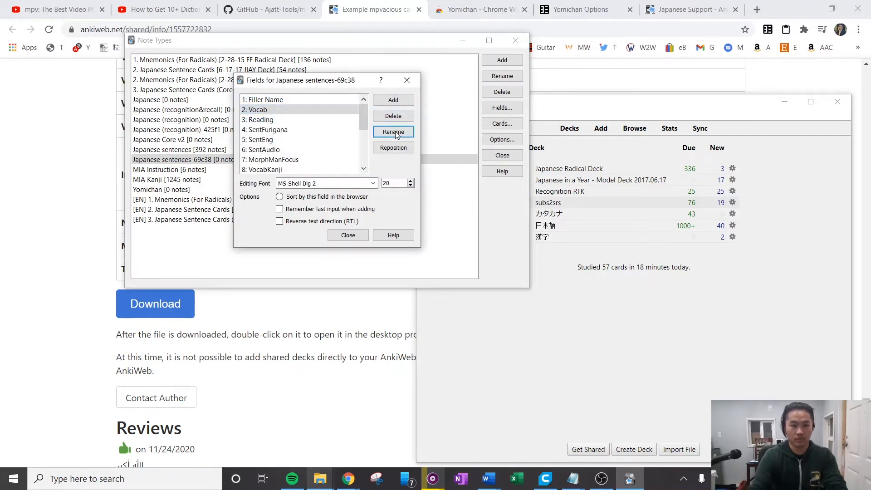
Step: Rename the third field, Reading, of Japanese sentences-69c38 as Expression
left_click(300, 120)
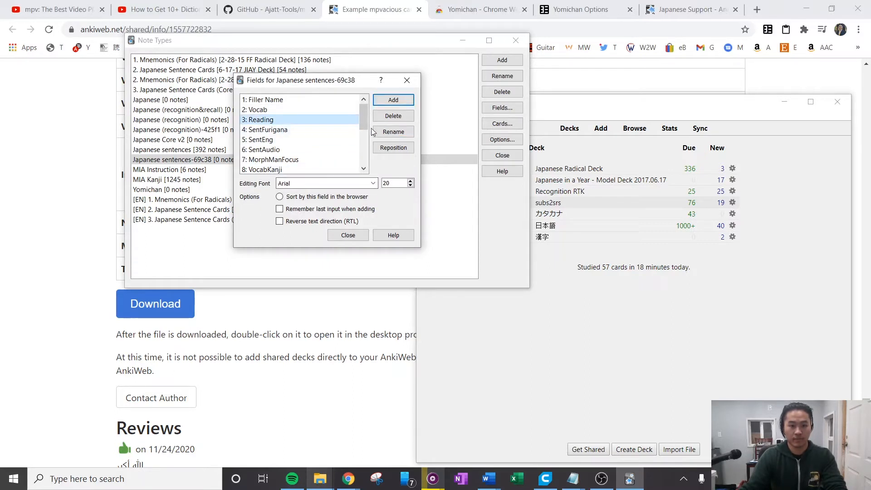
left_click(385, 131)
type("Expression")
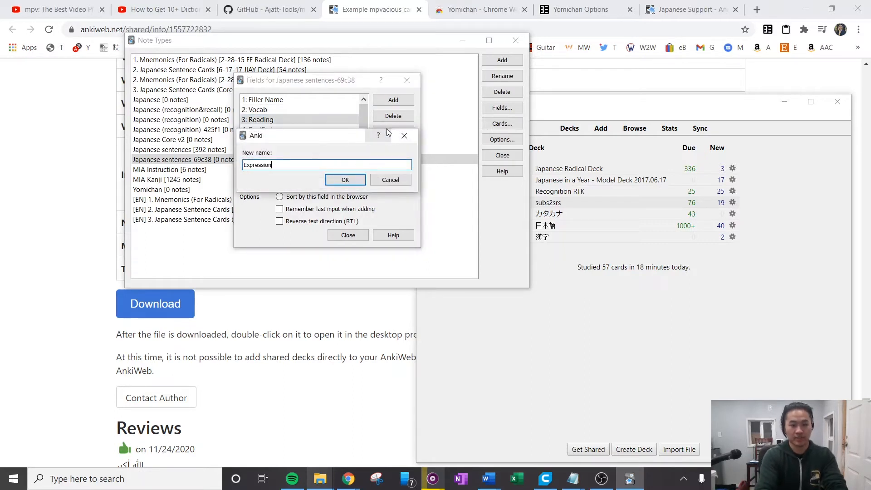
key("Return")
Step: Rename the SentFurigana field of Japanese sentences-69c38 as Reading, then close the field list
left_click(311, 130)
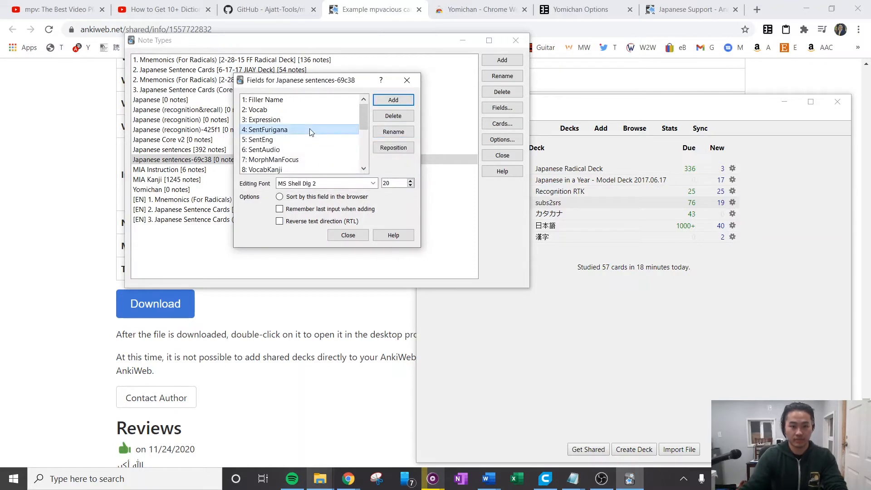
left_click(380, 132)
type("Reading")
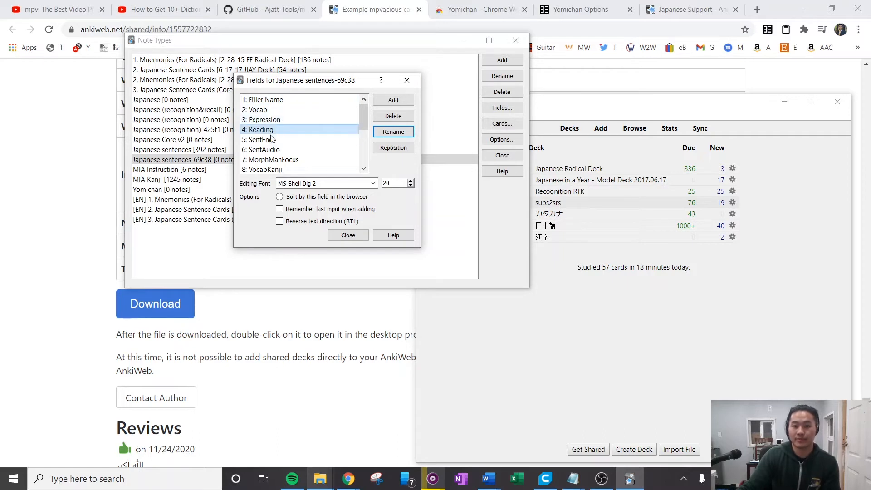
left_click(512, 54)
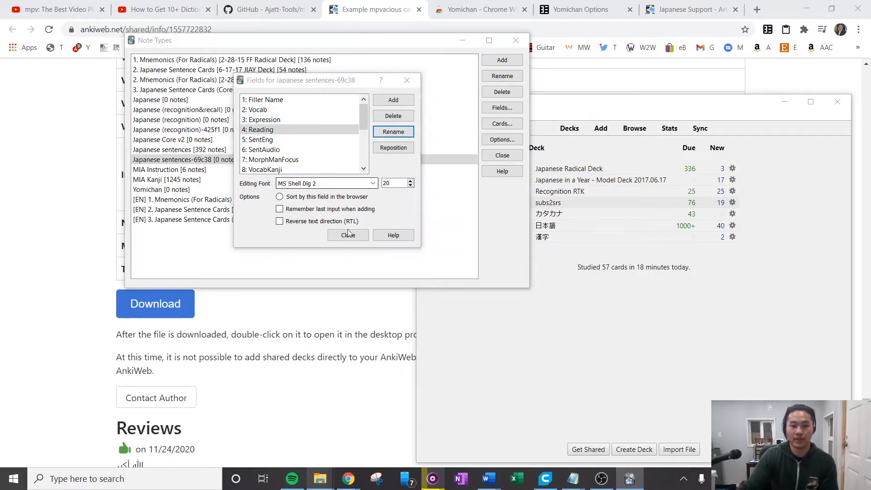
left_click(348, 233)
Step: Compare the field lists of Japanese sentences and Japanese sentences-69c38, then close the note type manager
left_click(408, 149)
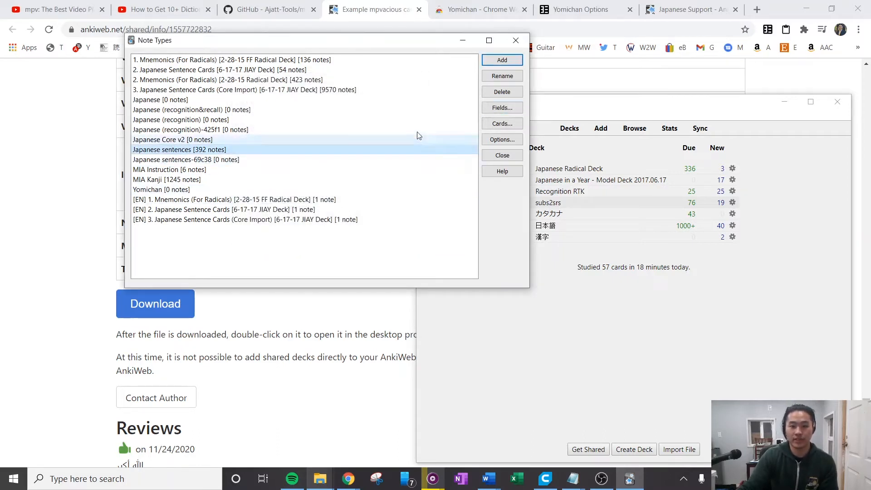
left_click(492, 111)
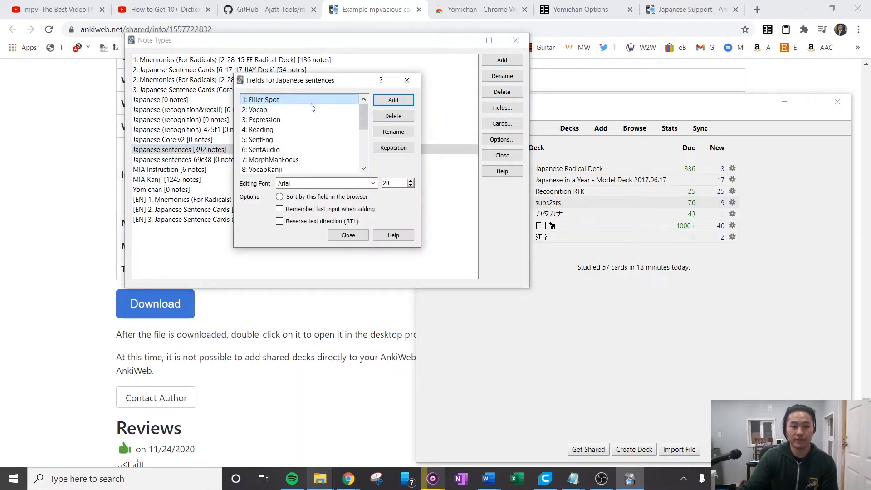
left_click(407, 80)
left_click(408, 159)
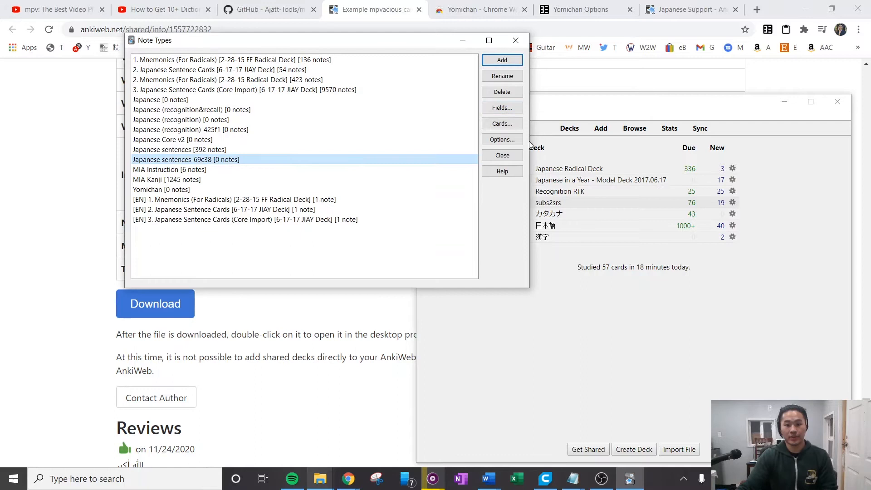
left_click(504, 109)
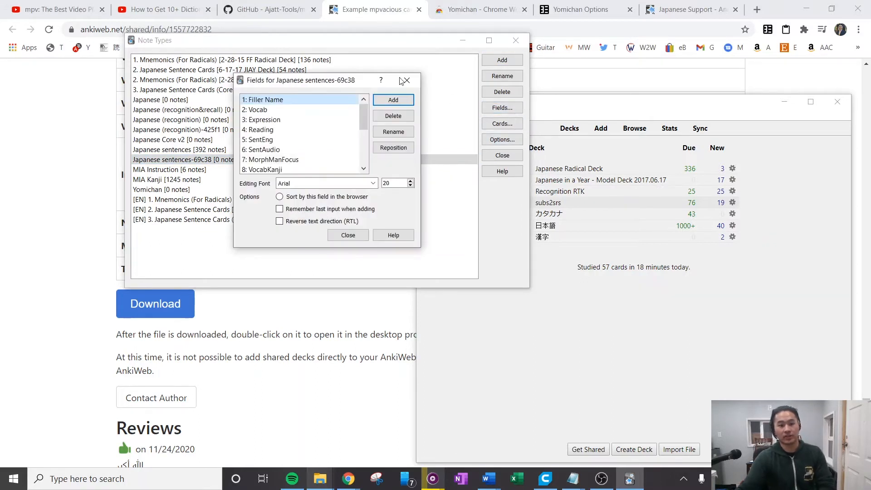
left_click(300, 120)
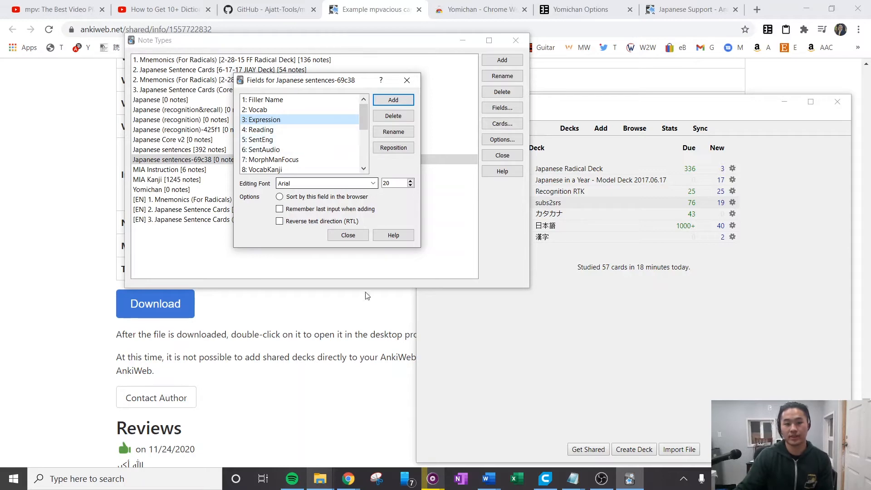
left_click(350, 237)
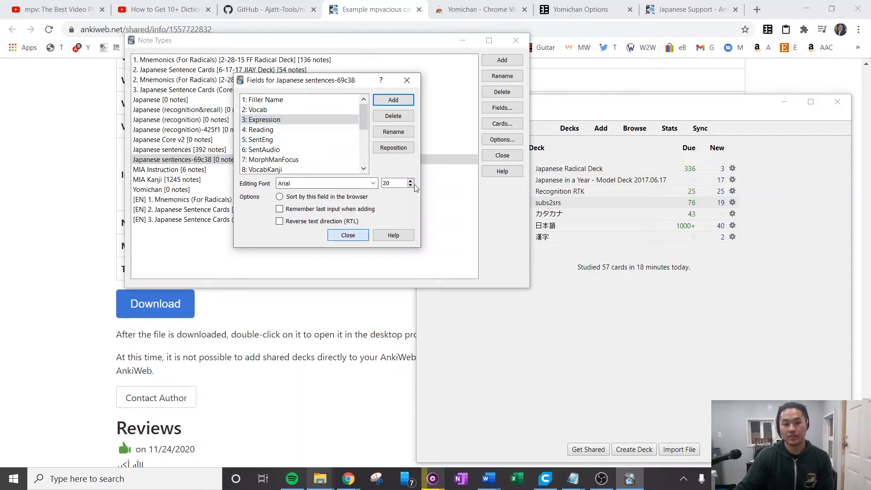
left_click(516, 40)
Step: Switch to mpv and bring the Re_Zero_2.mkv video window to the front beside Anki
mouse_move(433, 480)
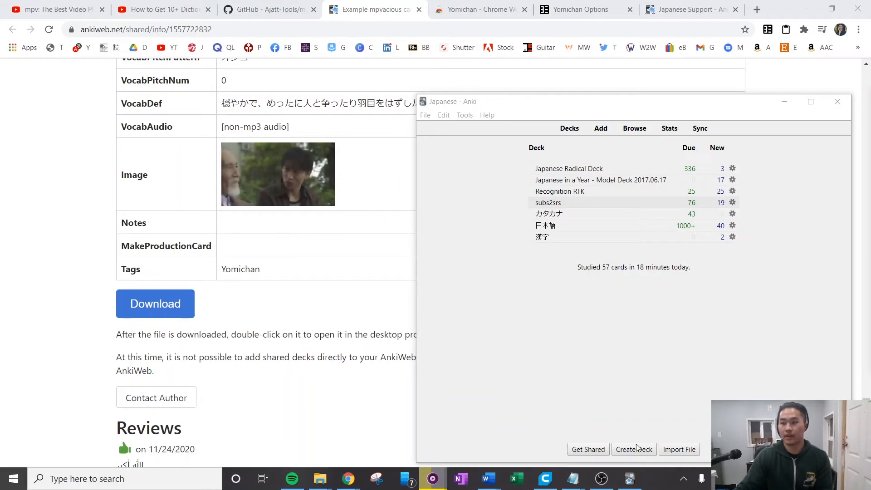
left_click(382, 435)
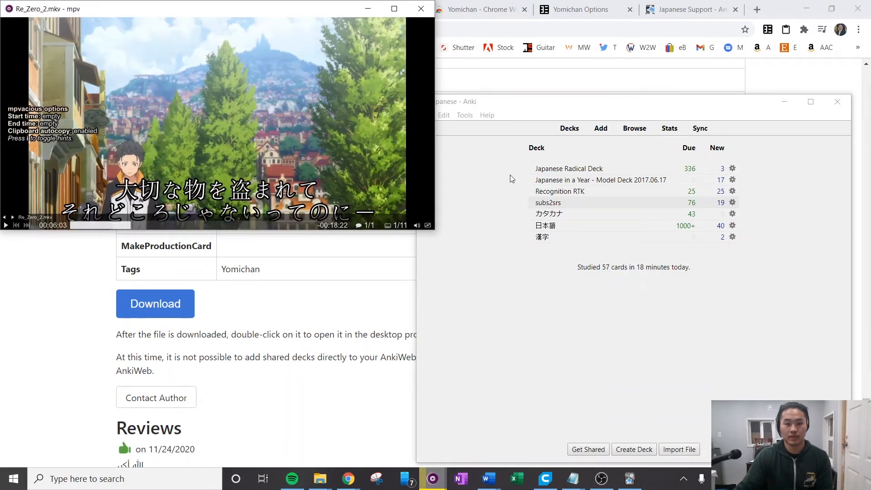
left_click(559, 314)
left_click(297, 118)
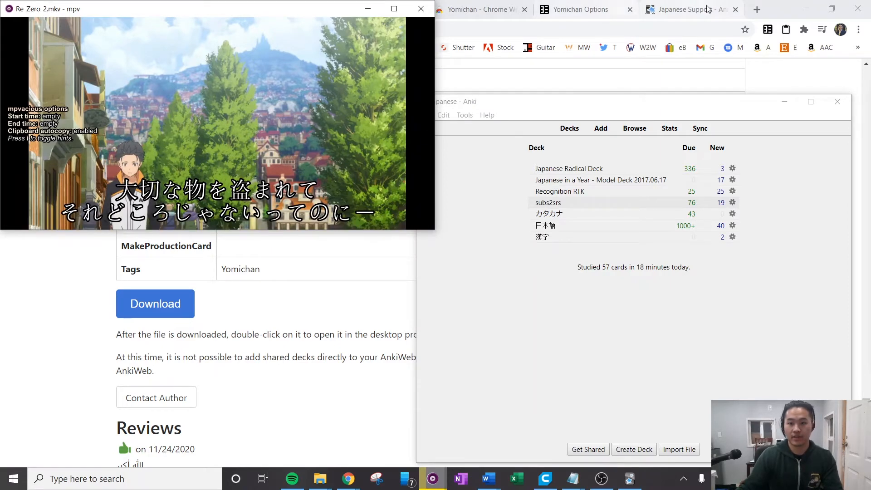
Step: Open Yomichan Search in Chrome, detach it into its own window below the mpv video, and bring Anki back to the front
left_click(769, 12)
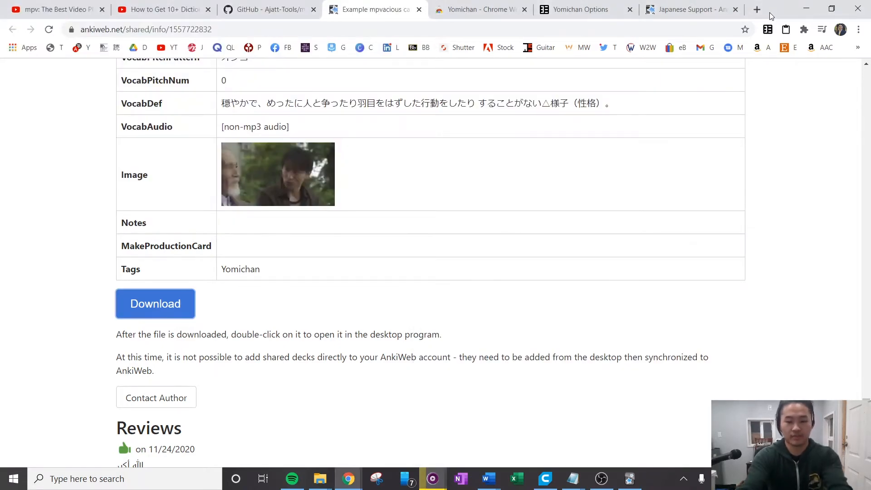
key("alt+Insert")
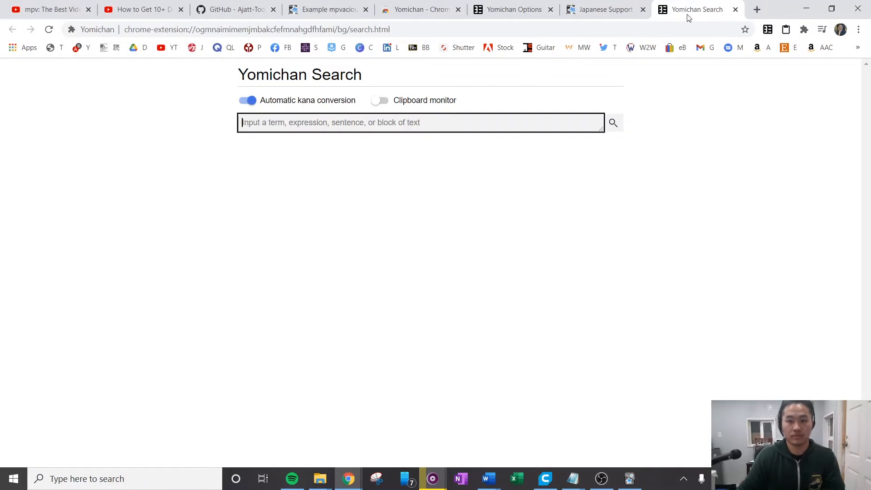
left_click_drag(689, 19, 9, 480)
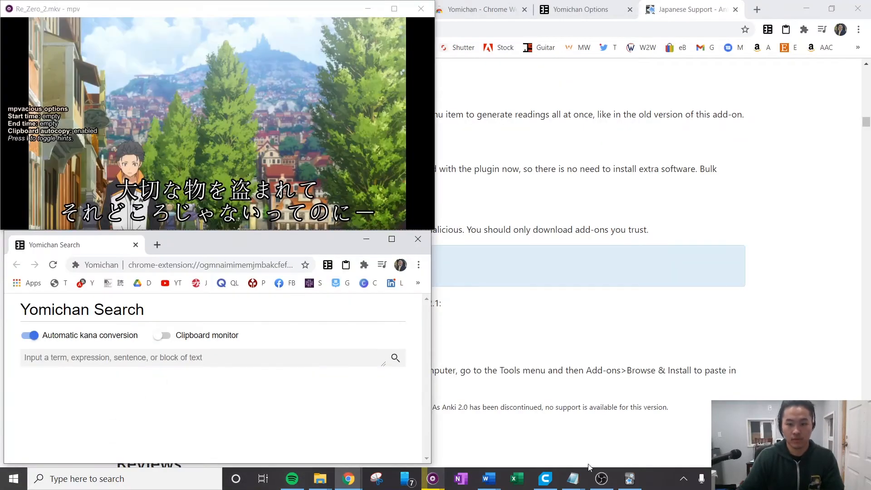
left_click(629, 478)
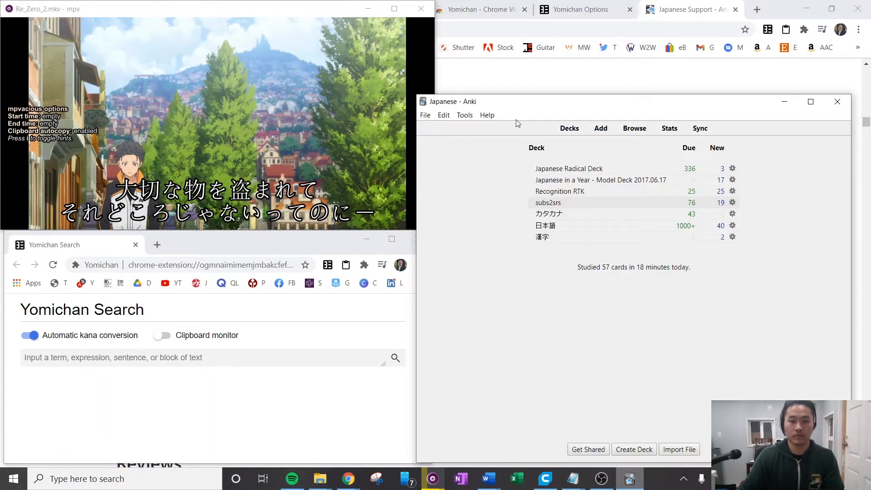
Step: Move the Anki window beside the mpv video and turn on the clipboard monitor in Yomichan Search
left_click_drag(516, 108, 533, 102)
left_click(266, 116)
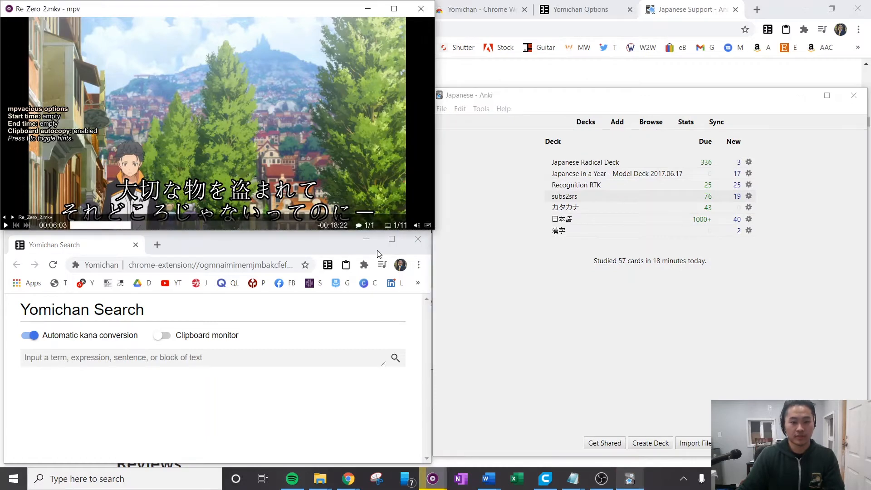
left_click(162, 335)
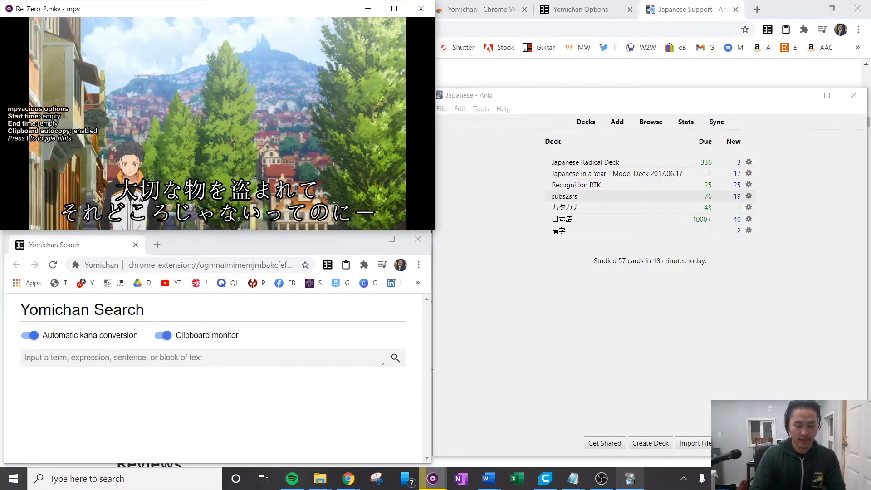
Step: Advance the mpv video to the next subtitle line and add the JMdict entry for 無関係 to Anki from Yomichan Search
key("ctrl+Right")
scroll(282, 388, "down", 3)
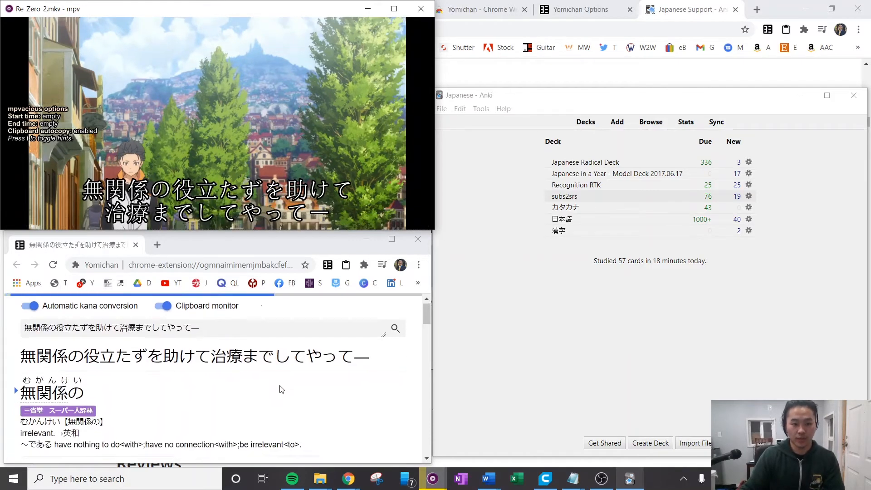
scroll(281, 377, "down", 2)
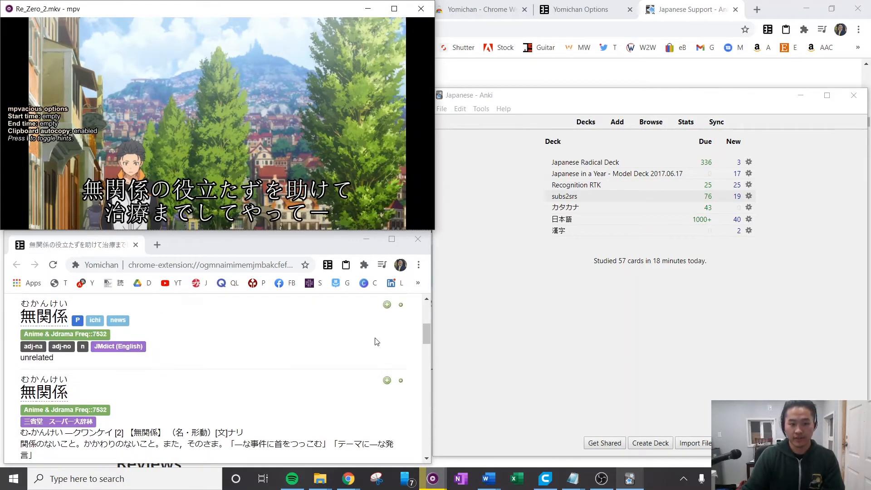
left_click(386, 304)
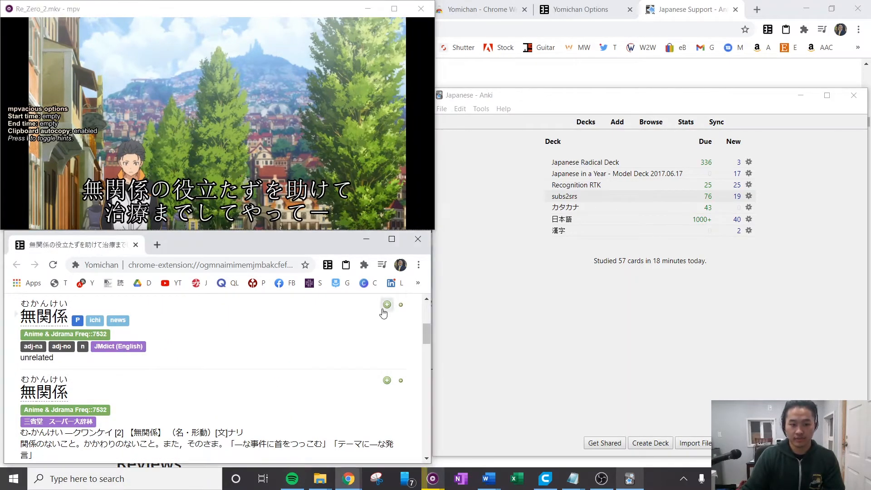
Step: Set the mpvacious timings to the current subtitle and update the newly added Anki note with the subtitle's media
left_click(290, 100)
key("c")
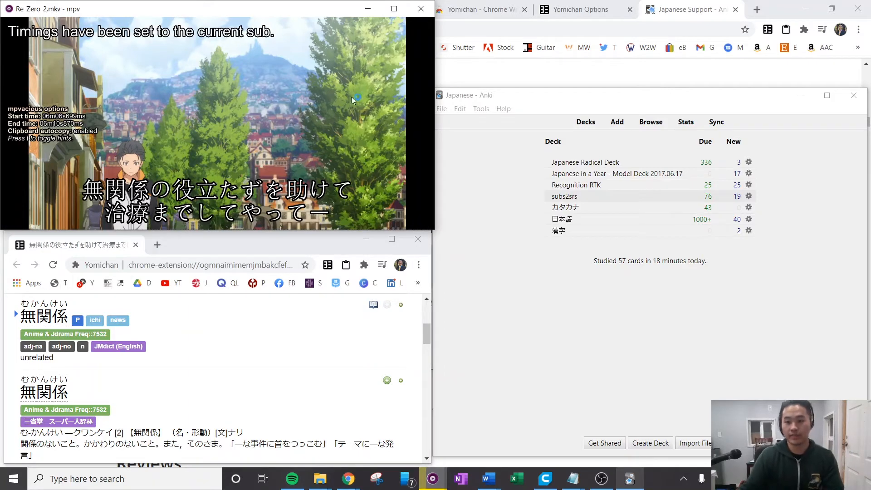
key("ctrl+m")
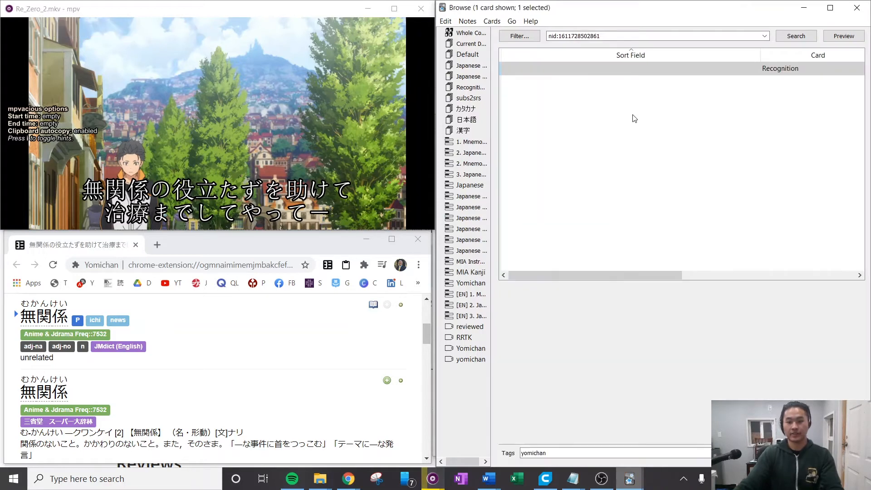
Step: Generate the new note's Reading field with furigana from its Expression field and select the generated text
left_click(709, 385)
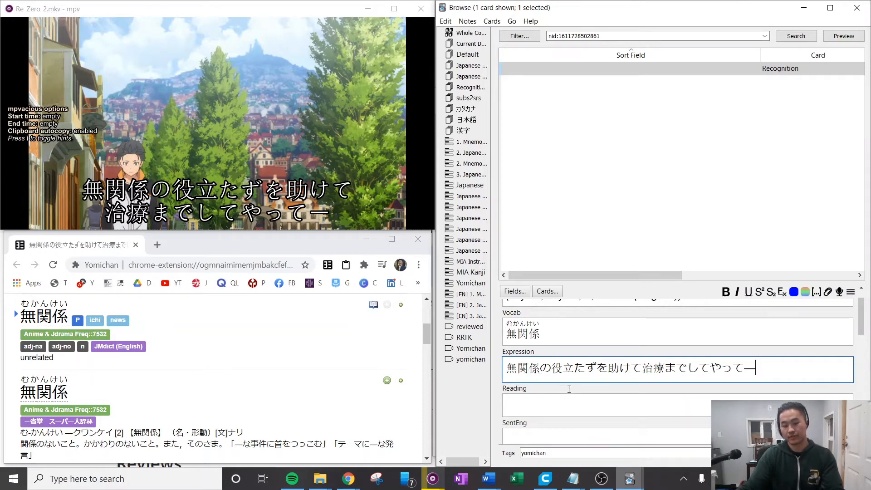
key("Tab")
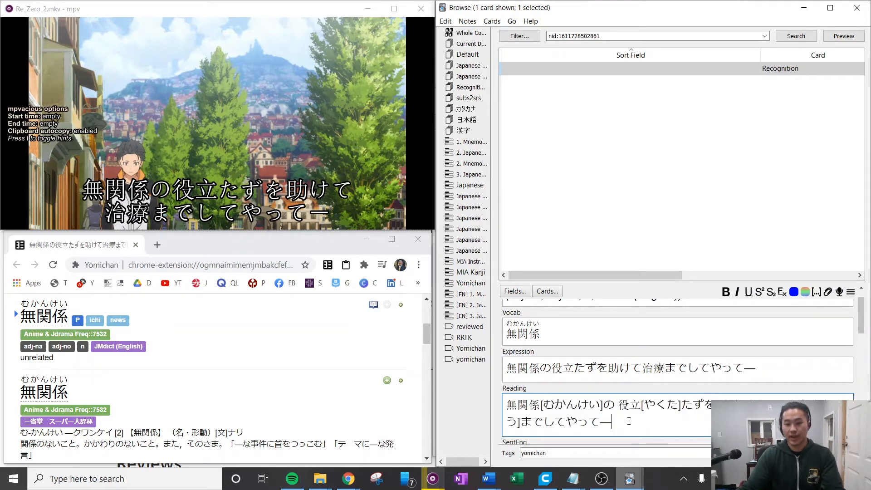
left_click_drag(619, 426, 518, 405)
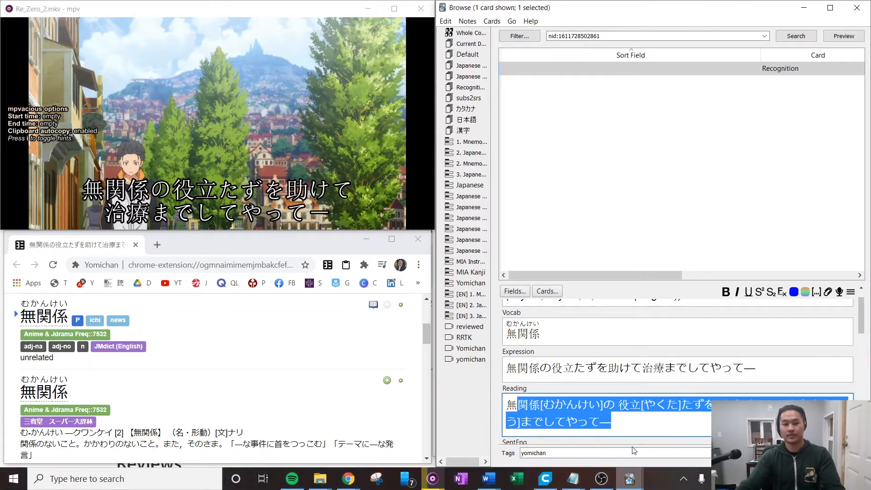
left_click(632, 423)
left_click_drag(625, 425, 504, 402)
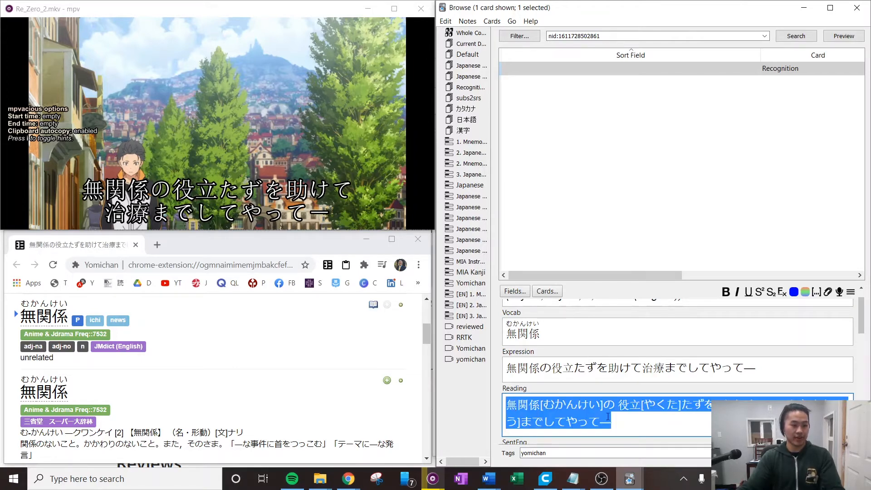
Step: Check the note's remaining fields such as SentAudio and VocabFurigana, then close the card browser and the Yomichan Search window
scroll(633, 427, "down", 5)
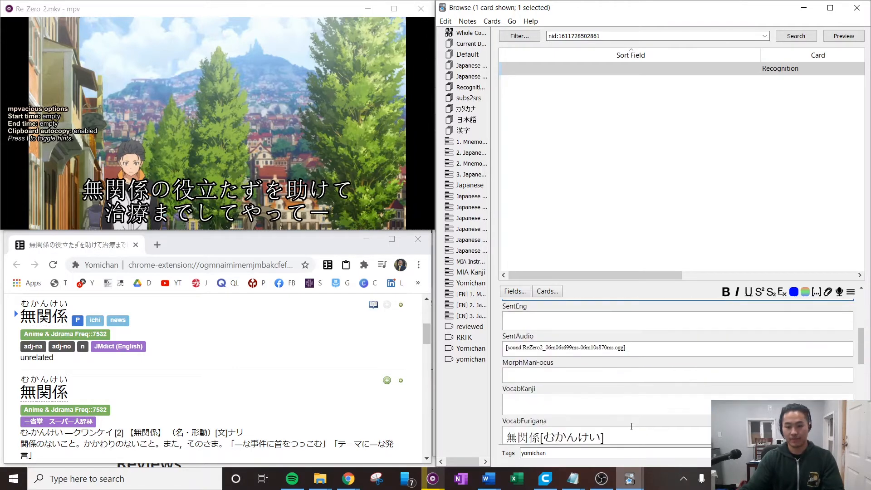
scroll(633, 426, "up", 5)
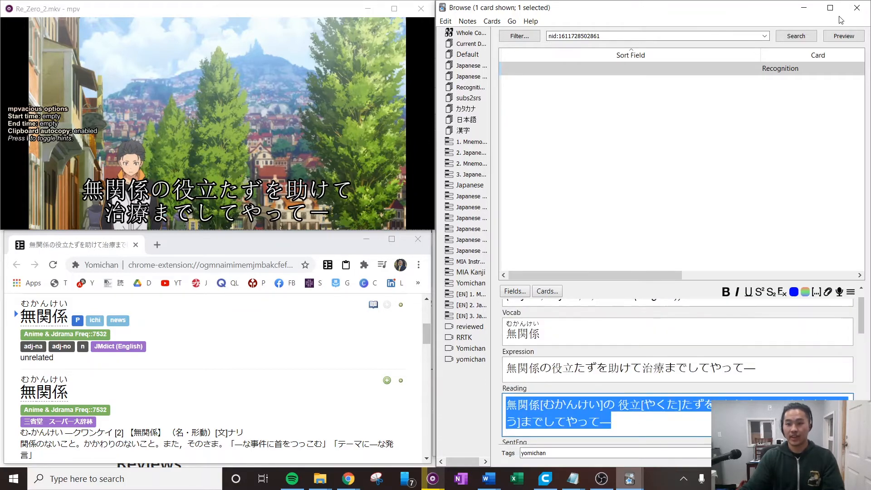
left_click(856, 7)
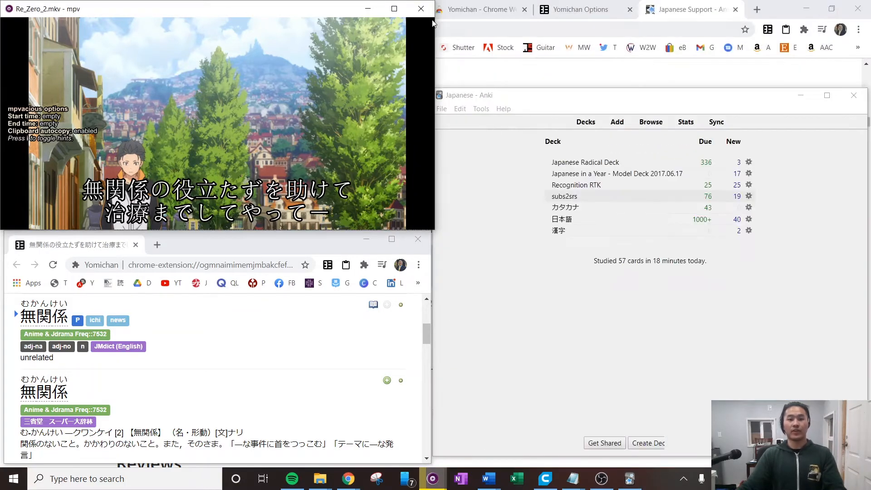
left_click(418, 239)
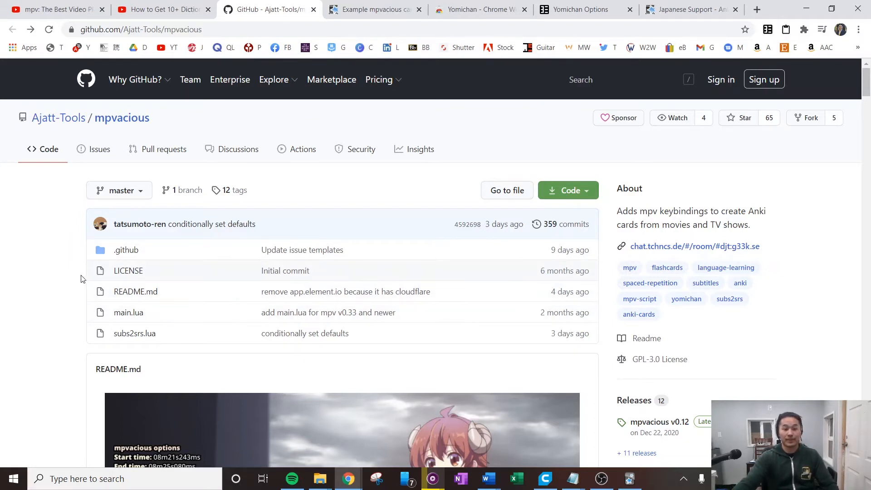
Step: Read the mpvacious README on GitHub from the table of contents through Requirements to the manual installation instructions
scroll(64, 281, "down", 15)
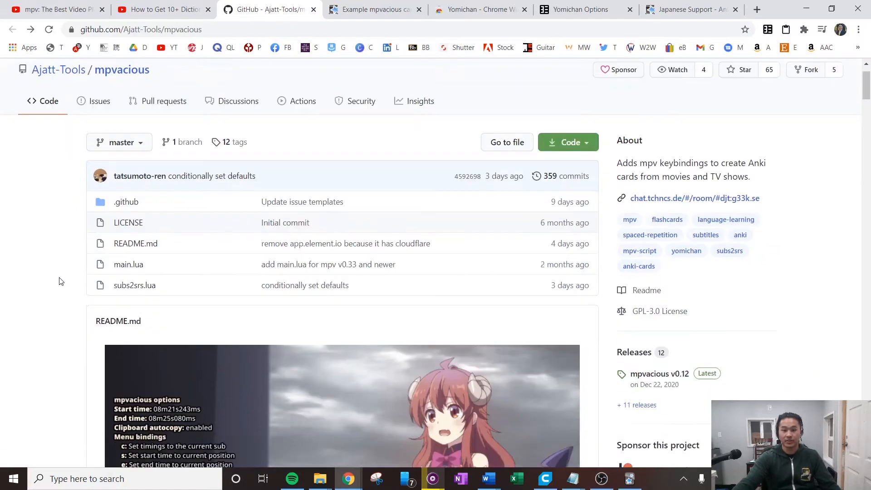
scroll(59, 278, "down", 9)
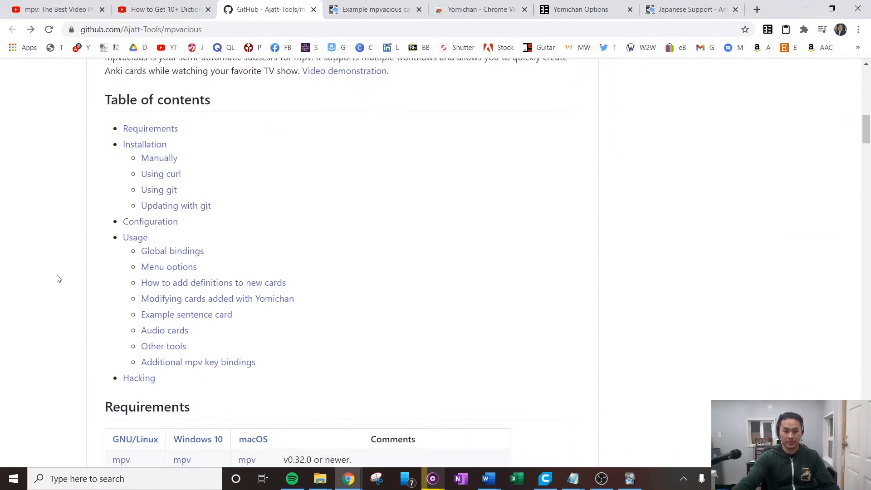
scroll(59, 279, "up", 2)
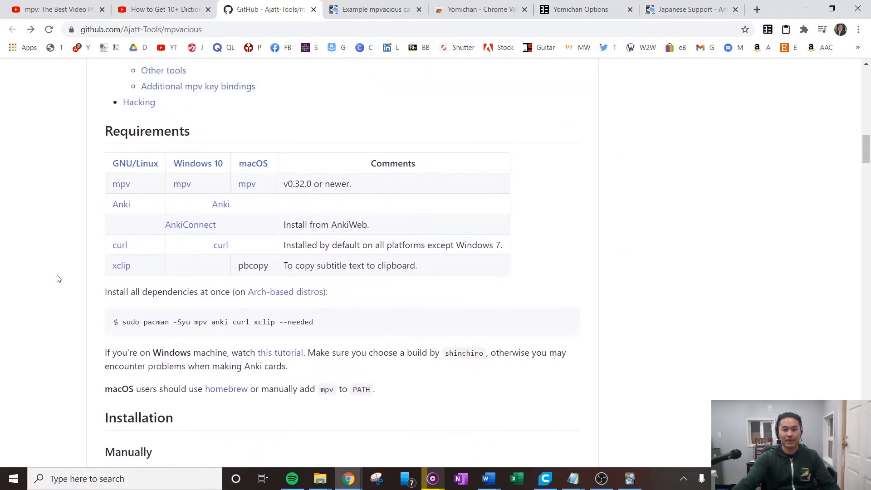
scroll(59, 279, "down", 2)
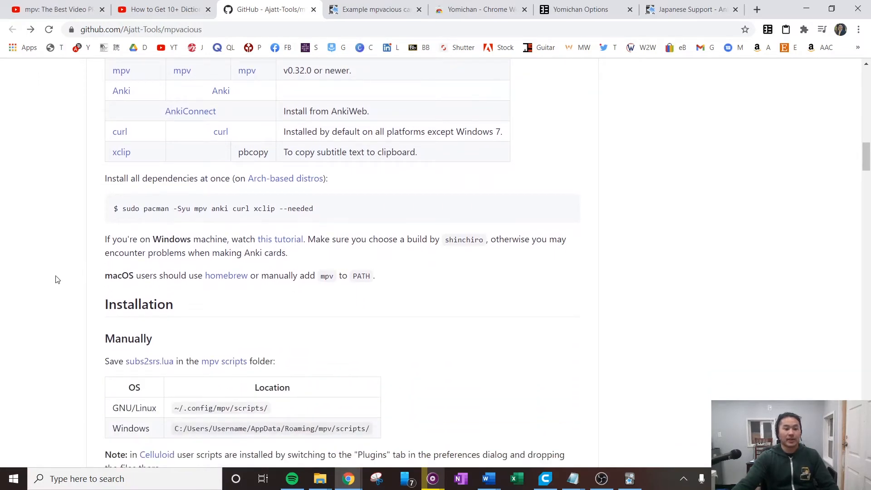
scroll(58, 279, "down", 2)
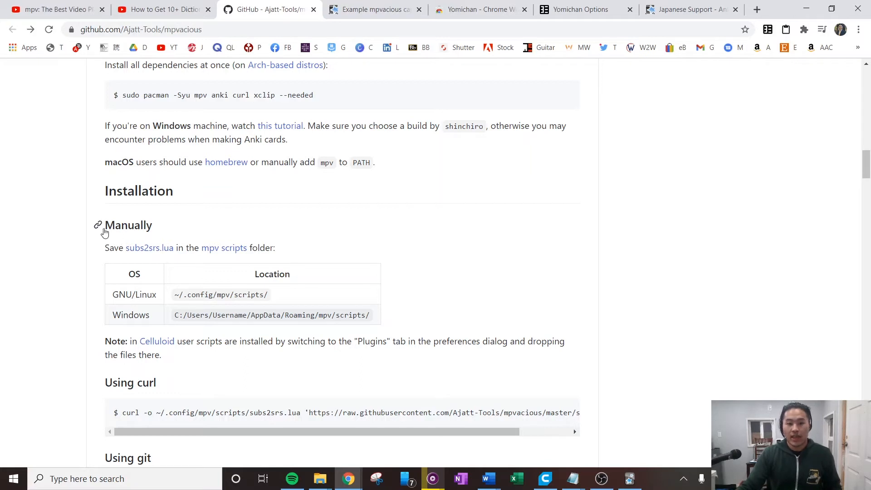
scroll(166, 232, "down", 2)
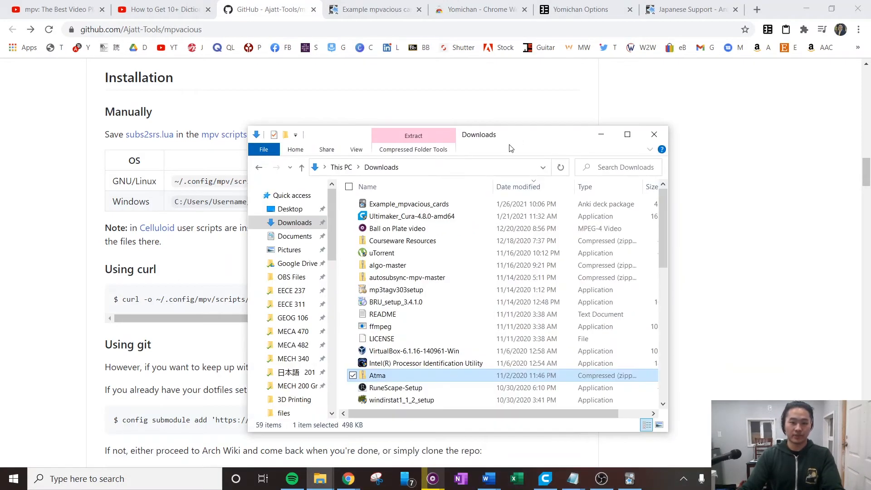
Step: Go to %appdata% in File Explorer and open the mpv folder inside Roaming
left_click(432, 168)
type("%appdata")
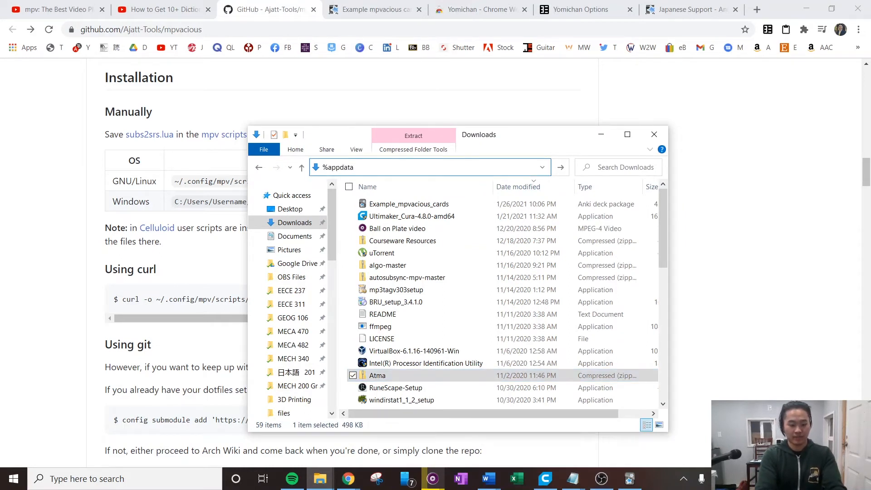
type("%")
key("Return")
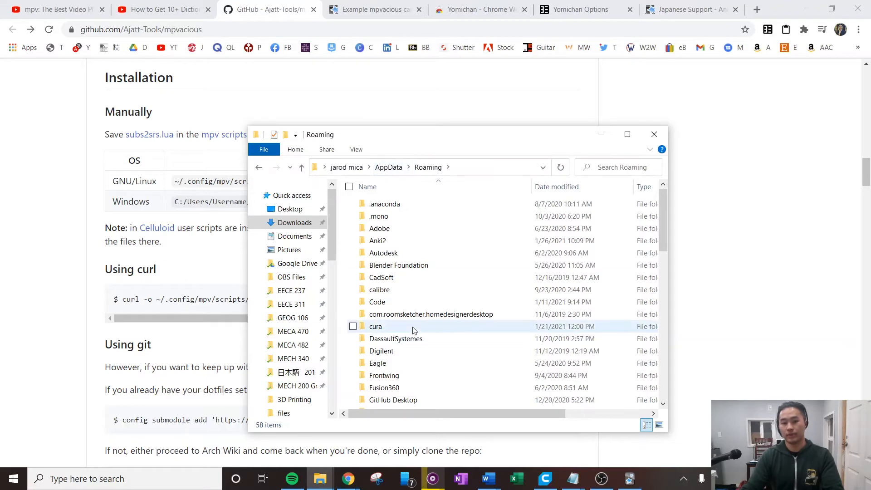
scroll(412, 330, "down", 7)
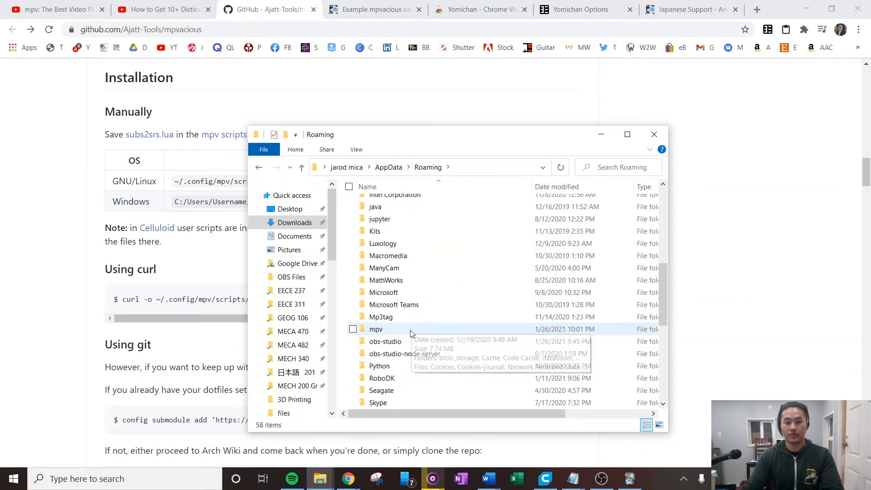
left_click(406, 333)
double_click(407, 331)
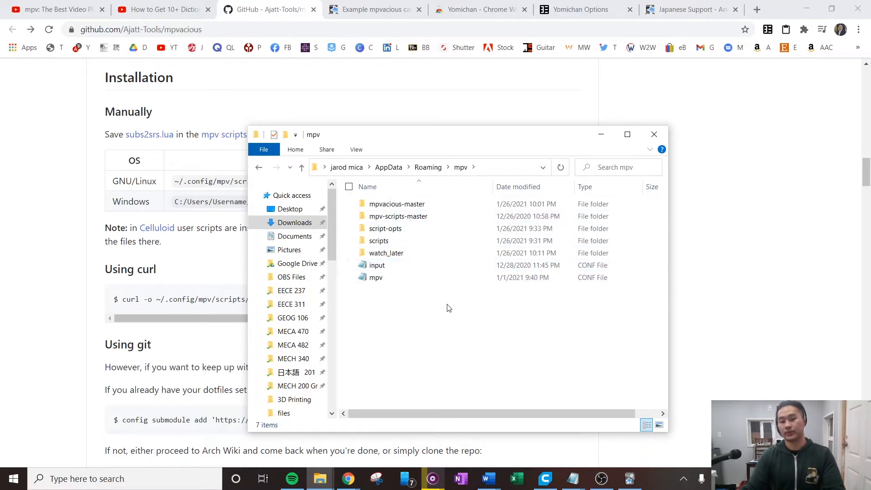
Step: Try to create a folder named scripts inside the mpv folder
right_click(440, 323)
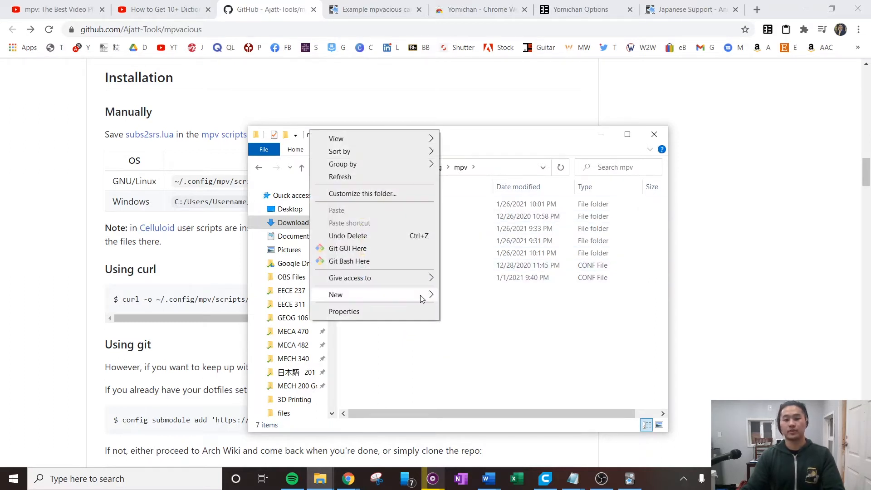
mouse_move(420, 298)
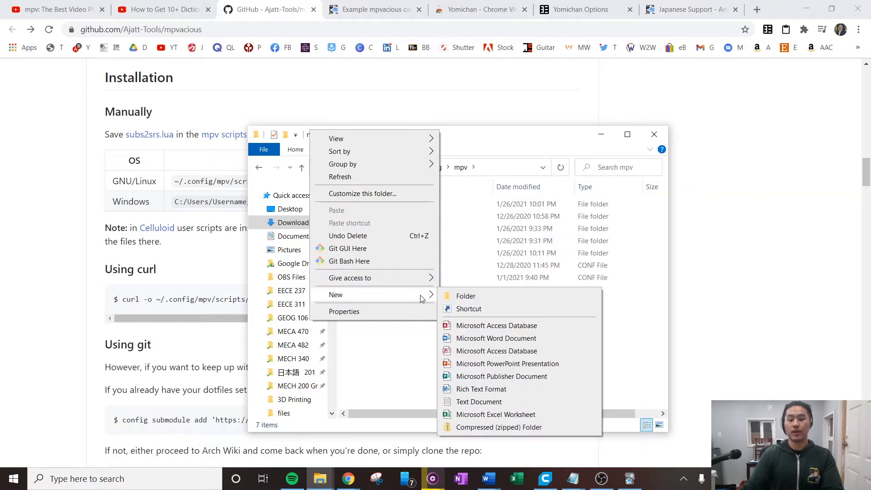
left_click(420, 337)
right_click(438, 326)
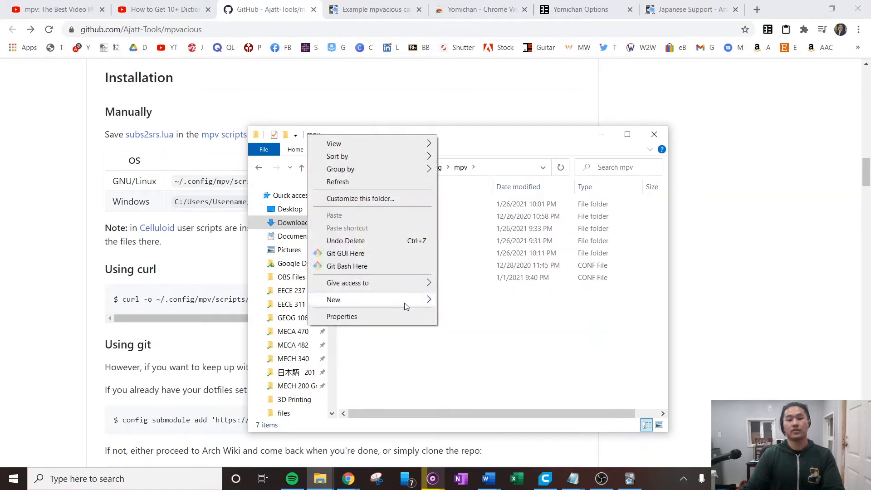
mouse_move(410, 303)
left_click(462, 301)
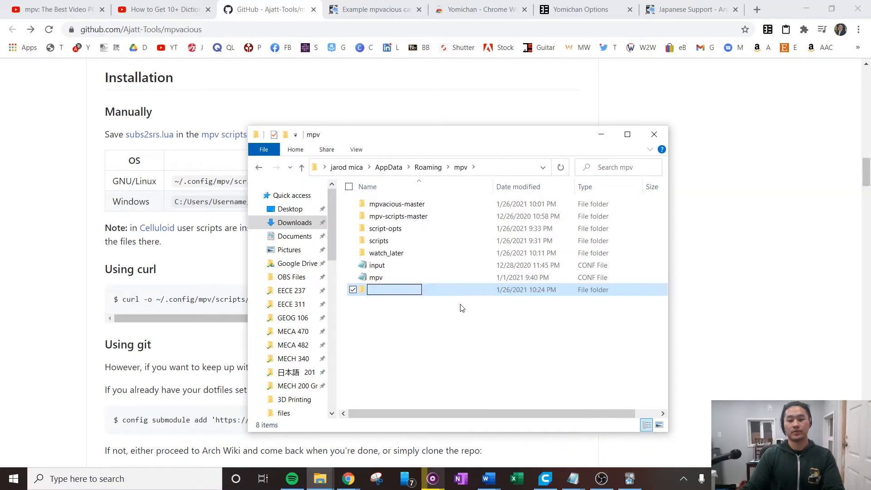
type("scripts")
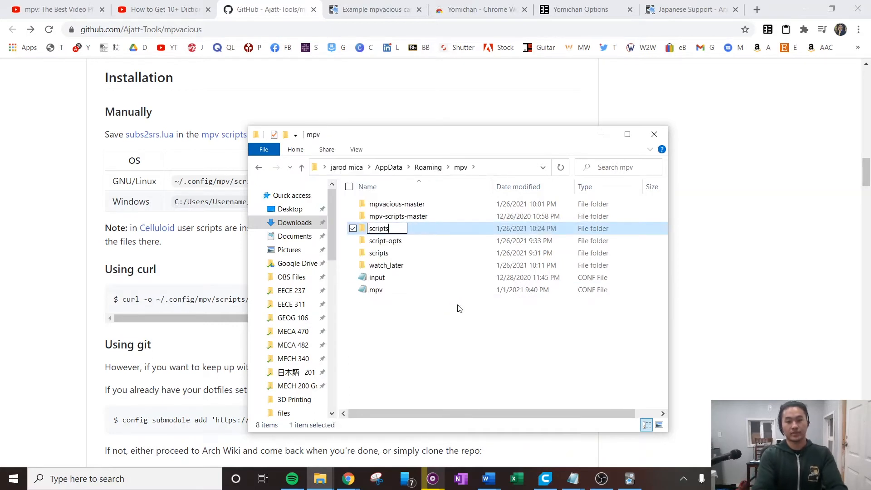
key("Escape")
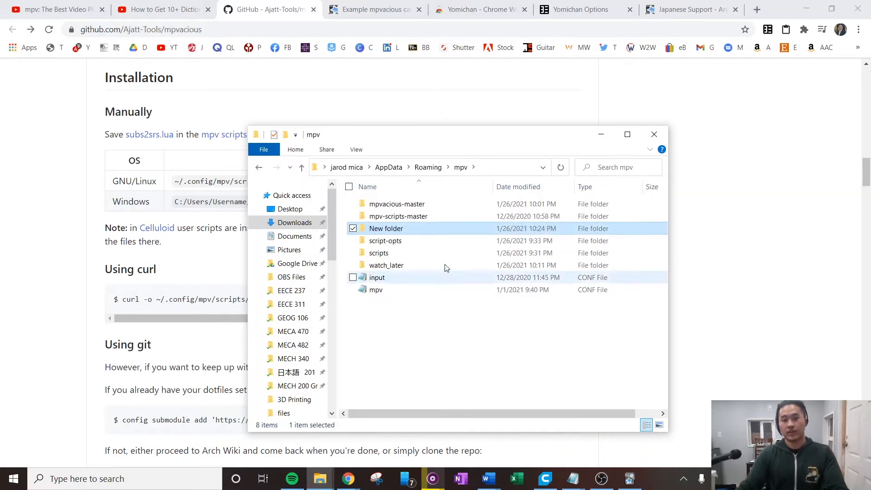
Step: Delete the newly created folder from the mpv folder
right_click(433, 229)
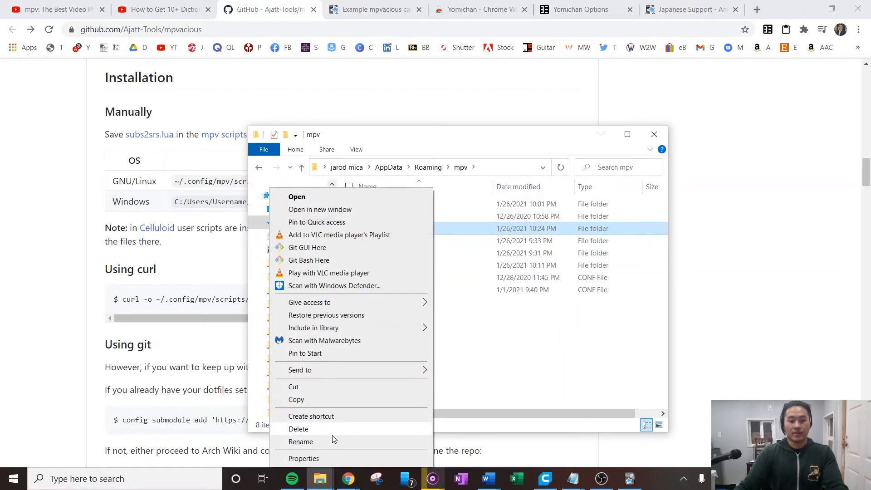
key("Escape")
key("Delete")
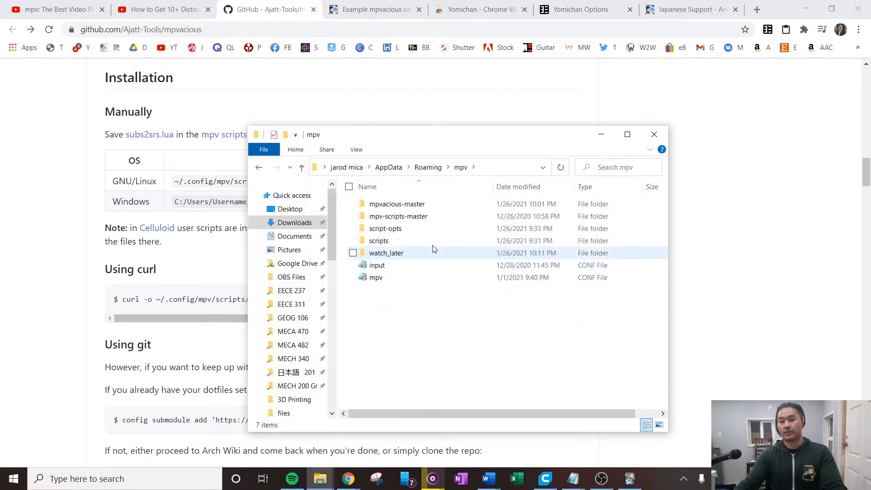
Step: Open the existing scripts folder inside the mpv folder and locate the subs2srs file
left_click(431, 244)
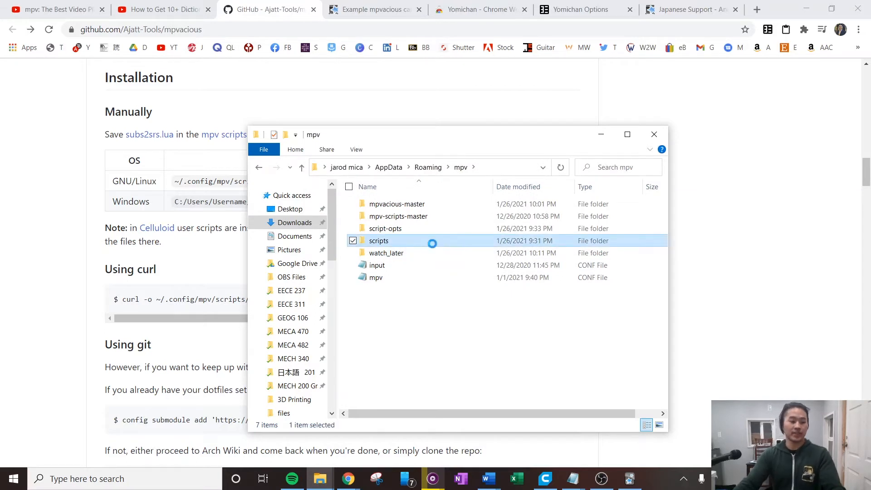
double_click(432, 244)
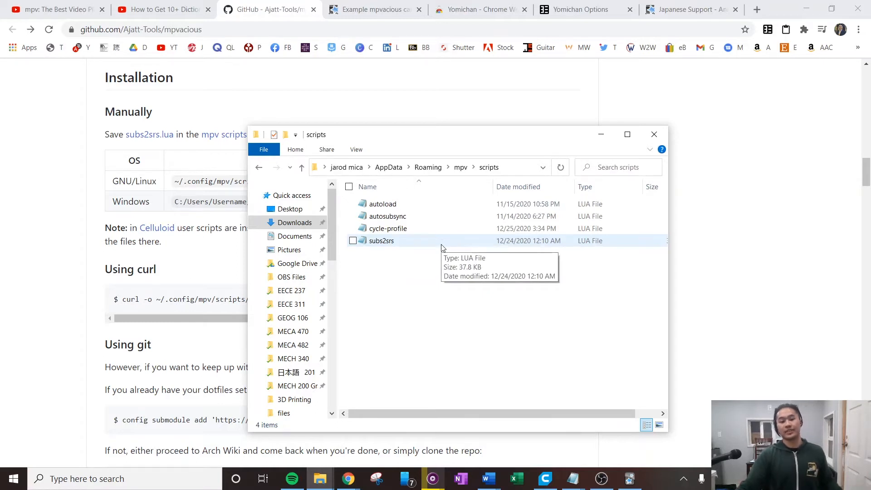
Step: Move the scripts folder window aside and view the code download options of the mpvacious repository
left_click_drag(544, 134, 603, 94)
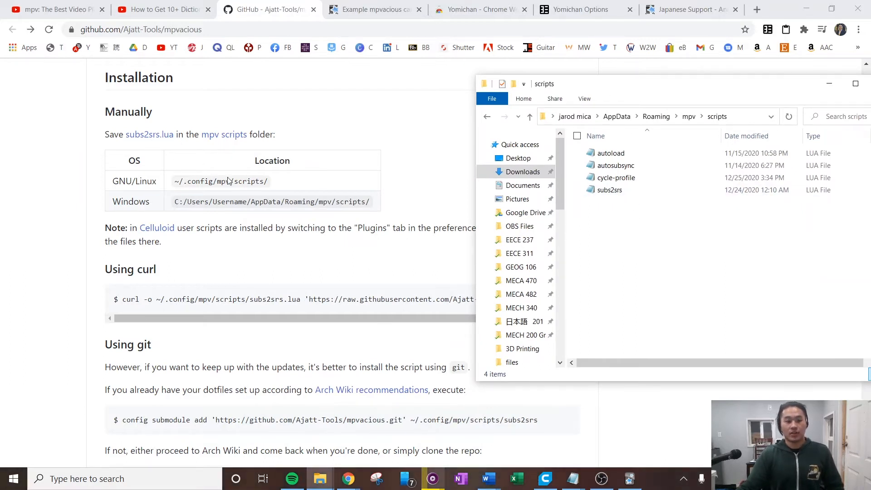
scroll(248, 181, "up", 20)
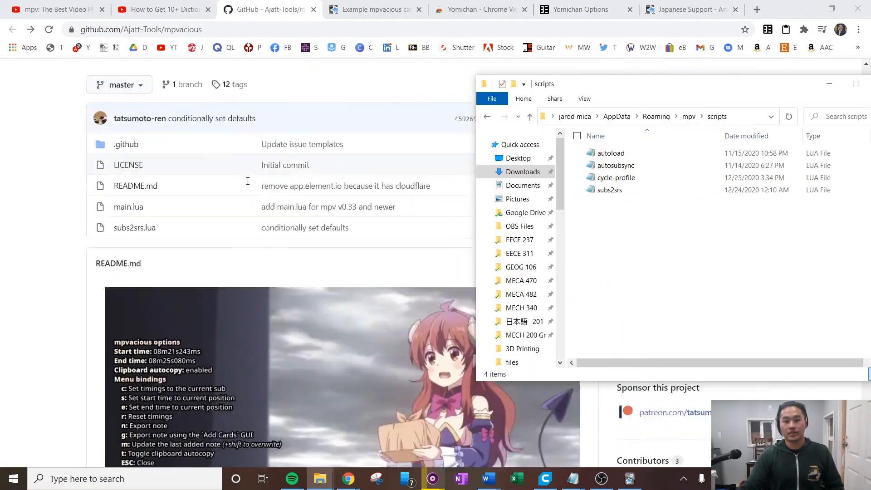
left_click_drag(588, 84, 627, 337)
left_click(585, 190)
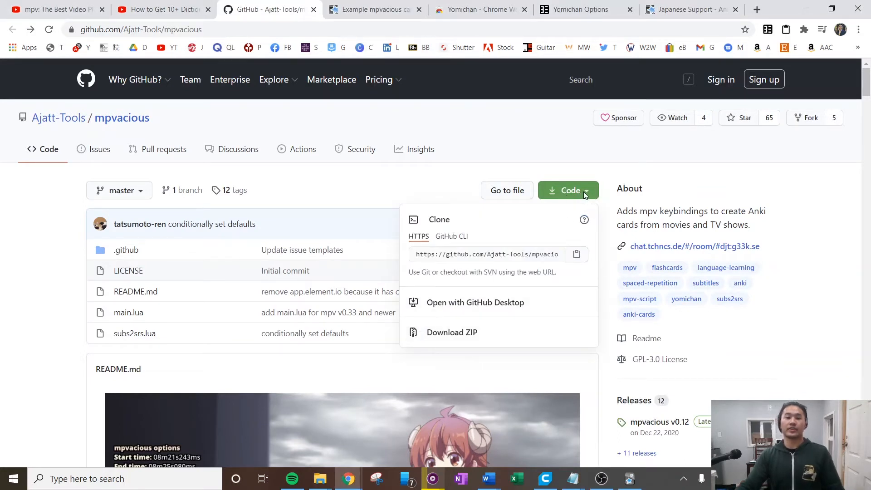
left_click(47, 285)
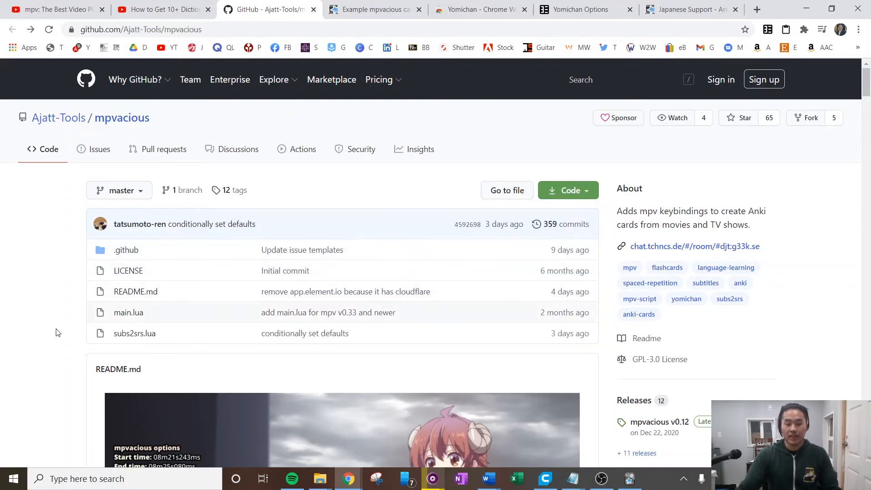
Step: Return to the Manually section of the installation instructions and place the scripts folder window beside it
scroll(59, 327, "down", 3)
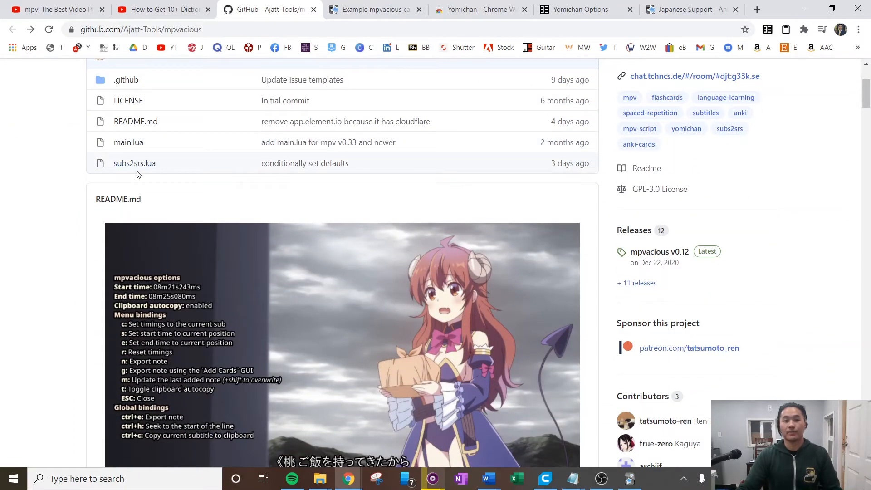
scroll(139, 174, "down", 15)
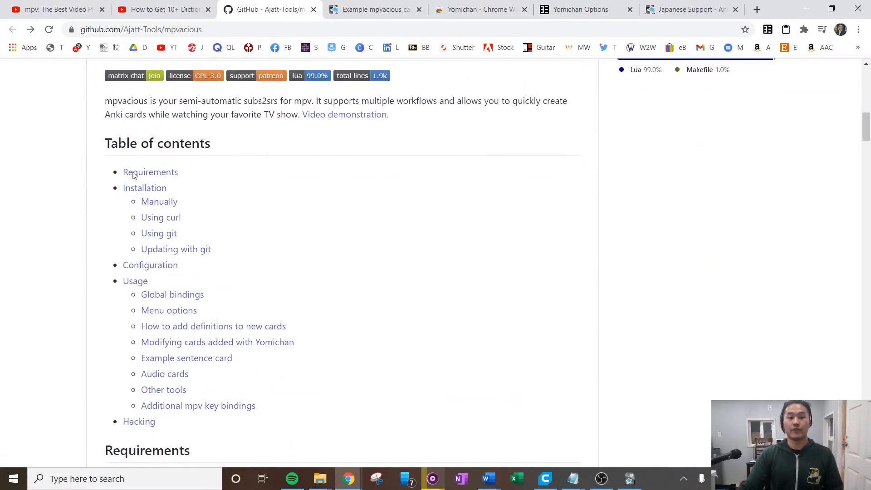
scroll(132, 183, "down", 5)
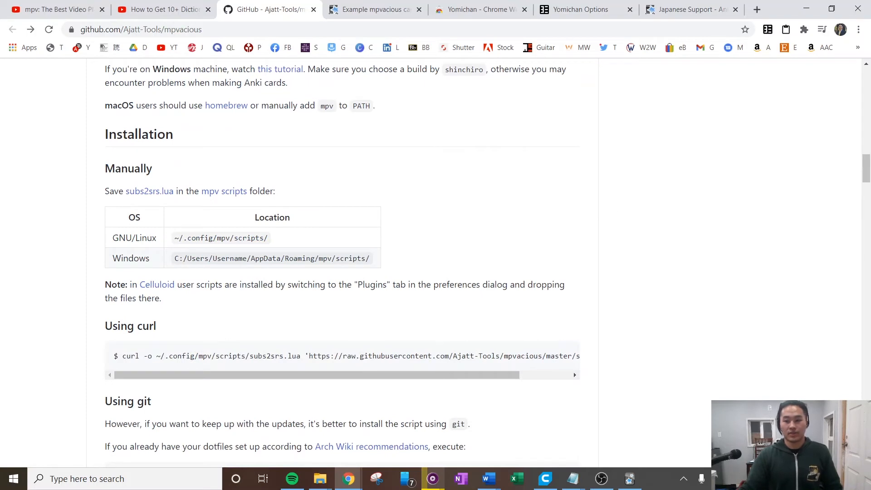
key("alt+Tab")
left_click_drag(674, 338, 556, 97)
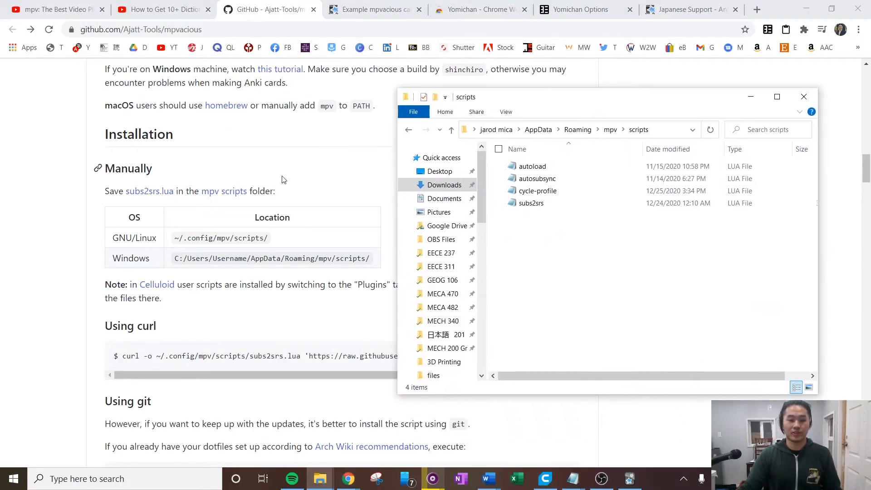
Step: Open the raw subs2srs.lua file linked in the manual installation instructions and start saving the page
left_click(148, 195)
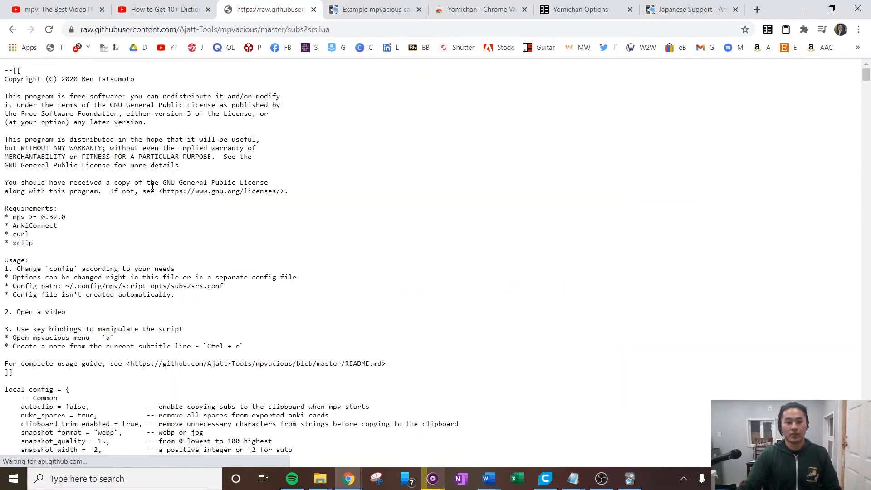
left_click(12, 29)
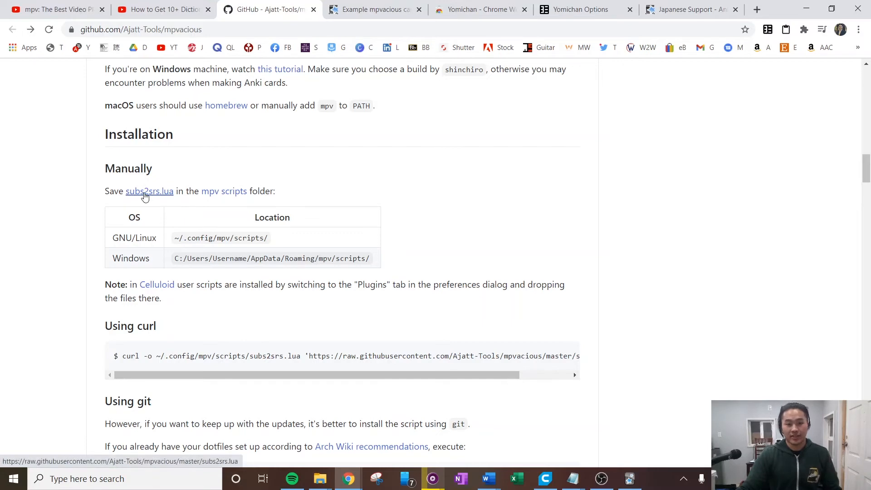
left_click(144, 192)
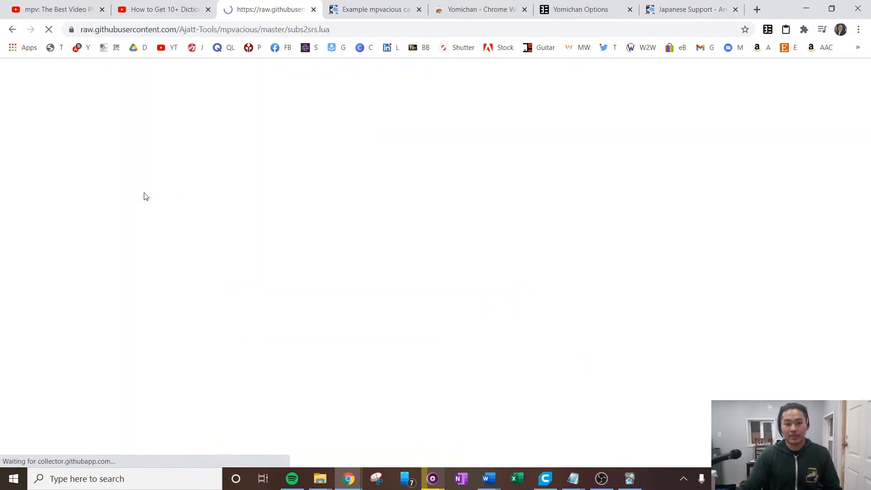
right_click(336, 177)
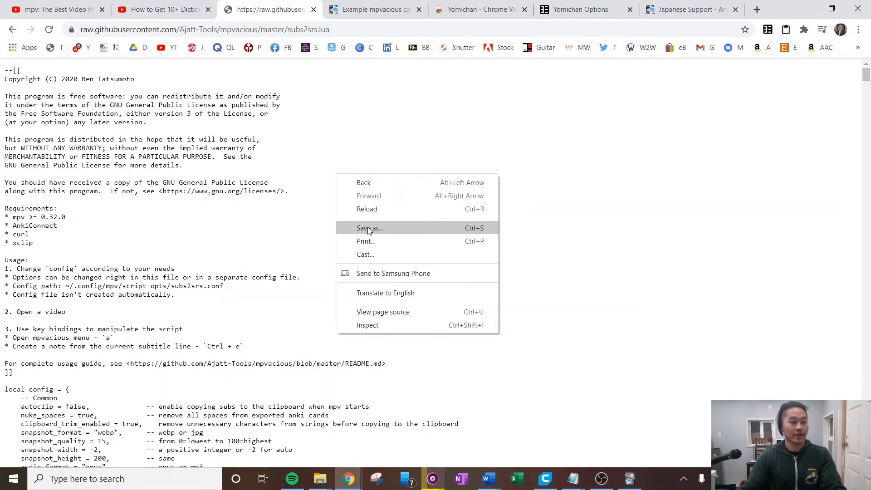
left_click(368, 229)
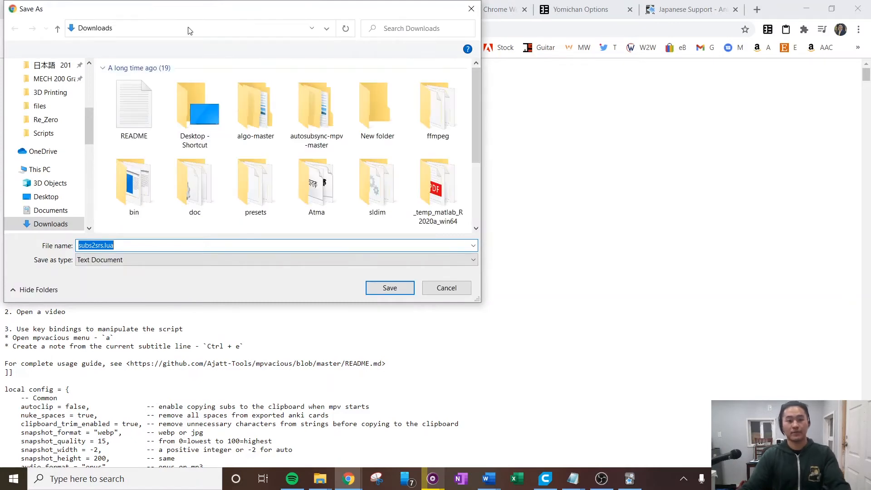
Step: Go to %appdata% in the save dialog and save subs2srs.lua as a Text Document in the mpv scripts folder
left_click(188, 28)
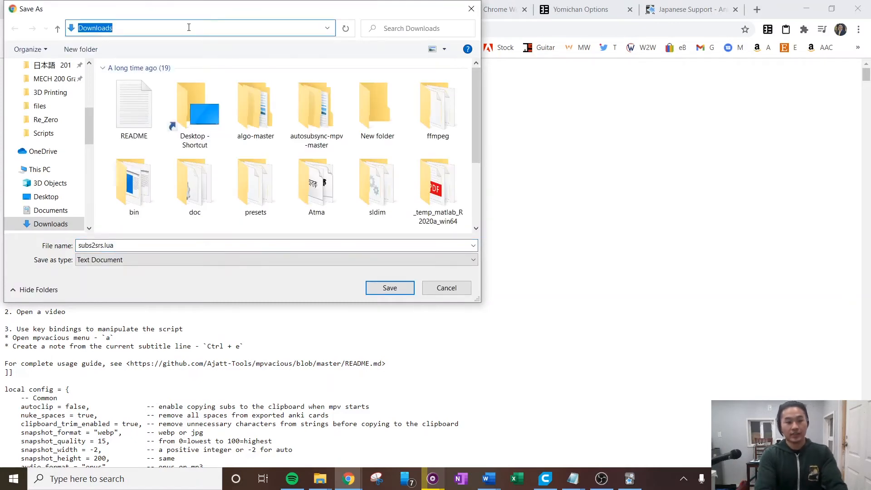
type("%app")
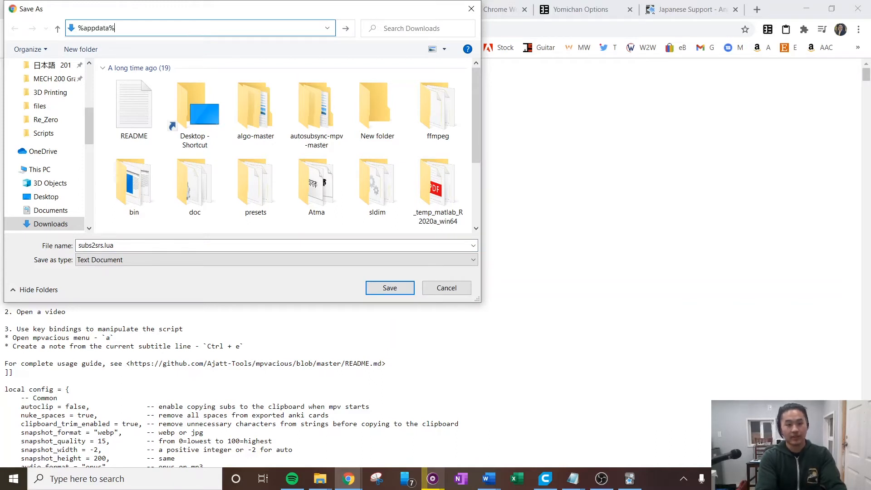
type("data%")
key("Return")
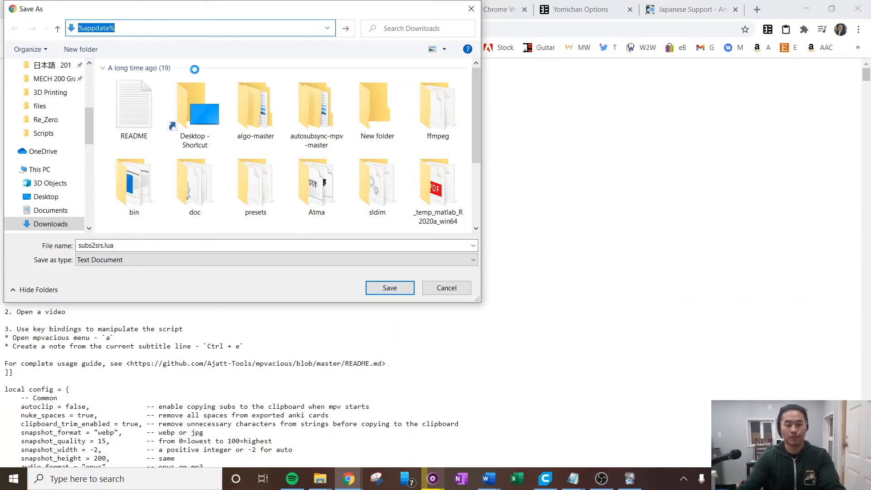
scroll(181, 153, "down", 7)
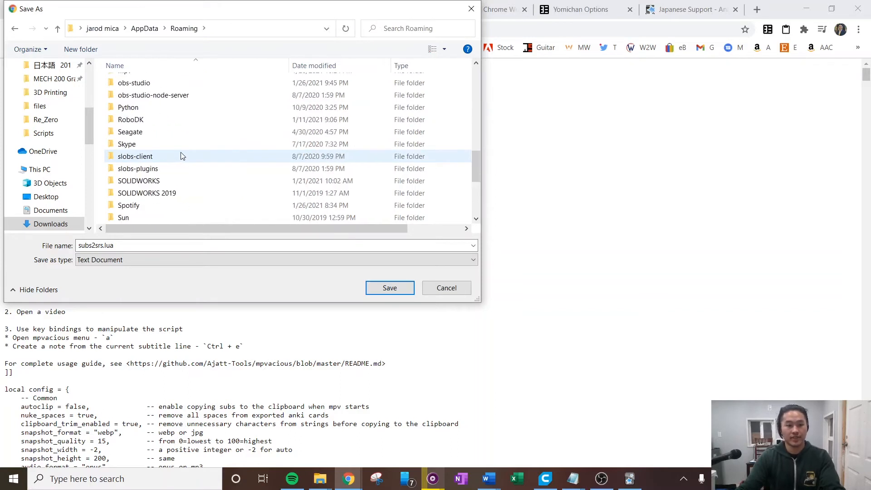
scroll(181, 117, "up", 2)
scroll(182, 118, "up", 1)
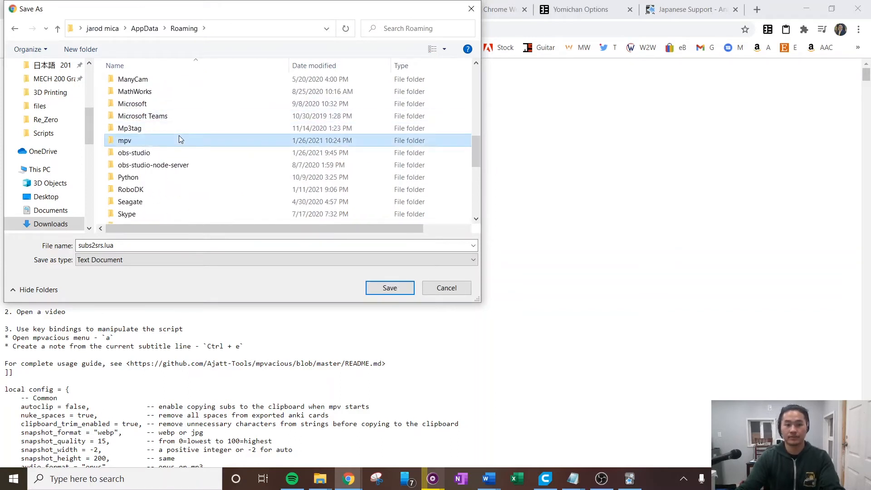
double_click(179, 136)
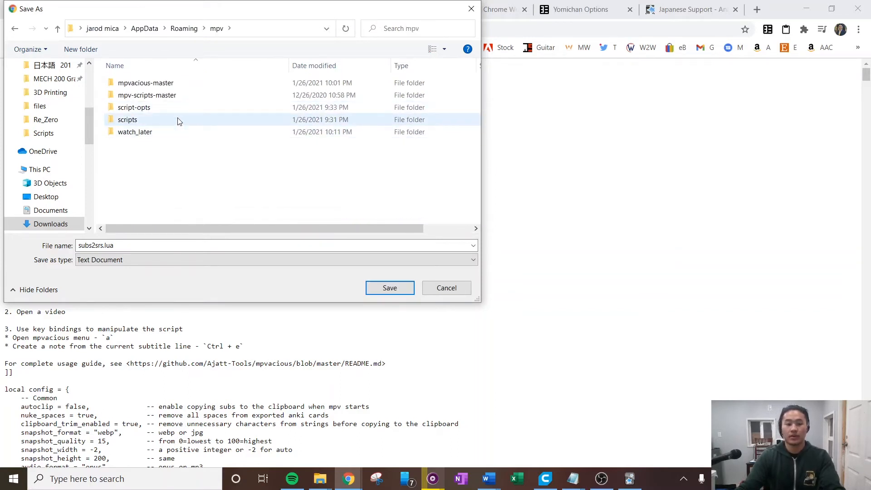
left_click(178, 120)
double_click(178, 119)
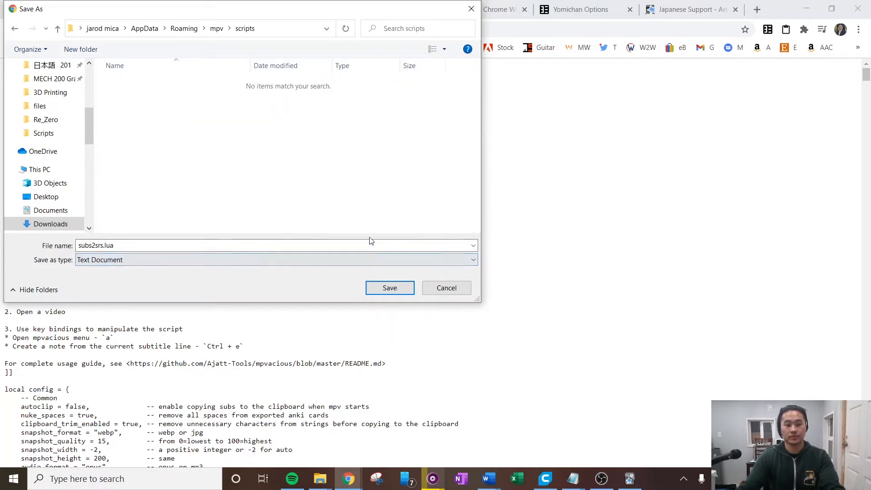
left_click(389, 289)
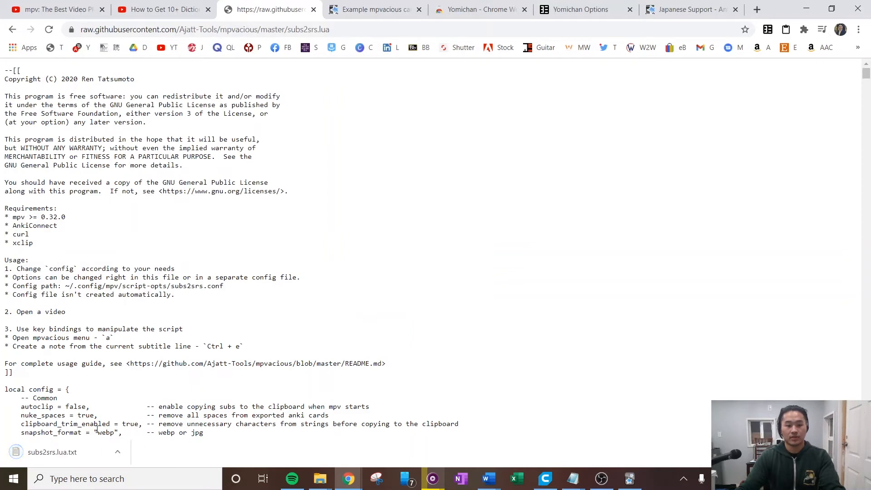
Step: Show the downloaded subs2srs.lua text document in its folder, open it in Notepad and start saving a copy under another name
right_click(88, 454)
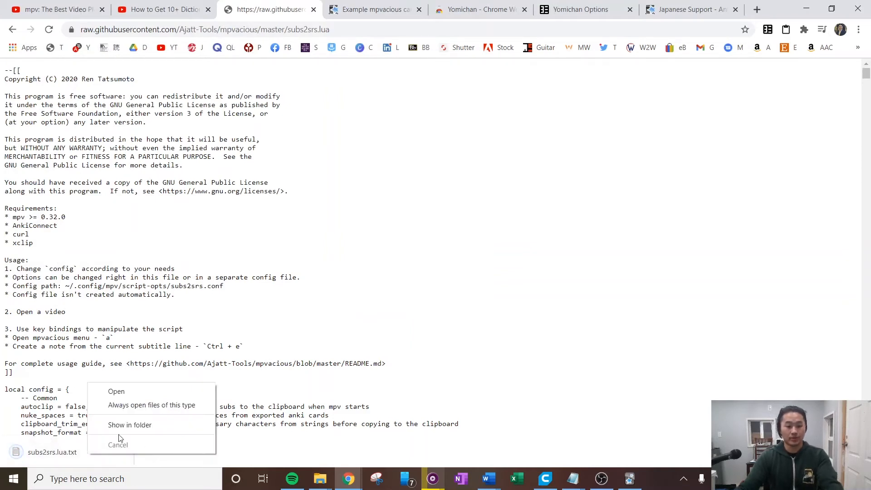
left_click(136, 426)
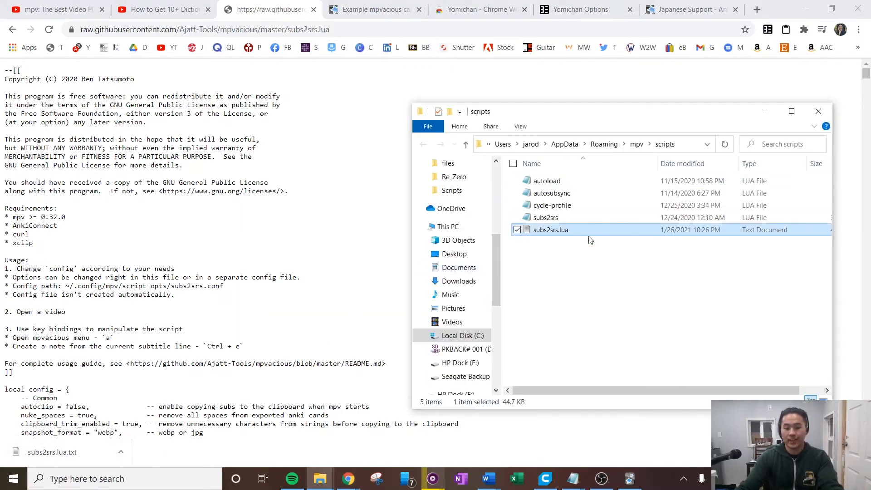
double_click(572, 230)
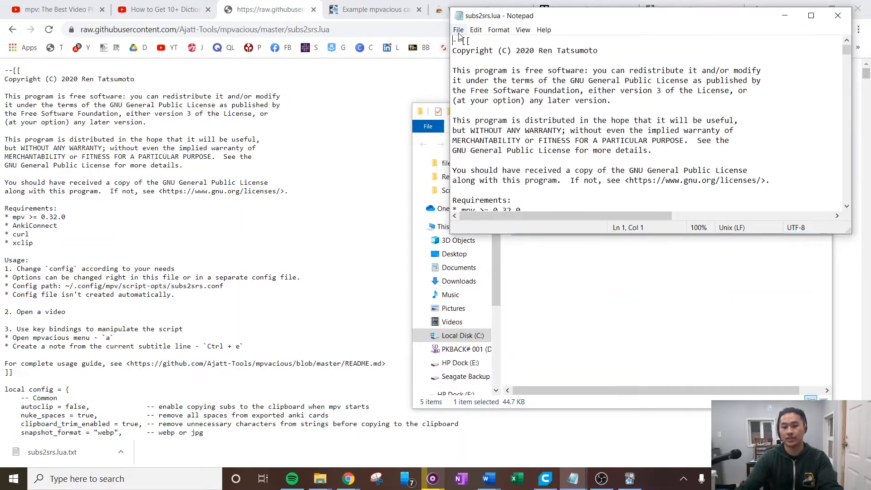
left_click(459, 34)
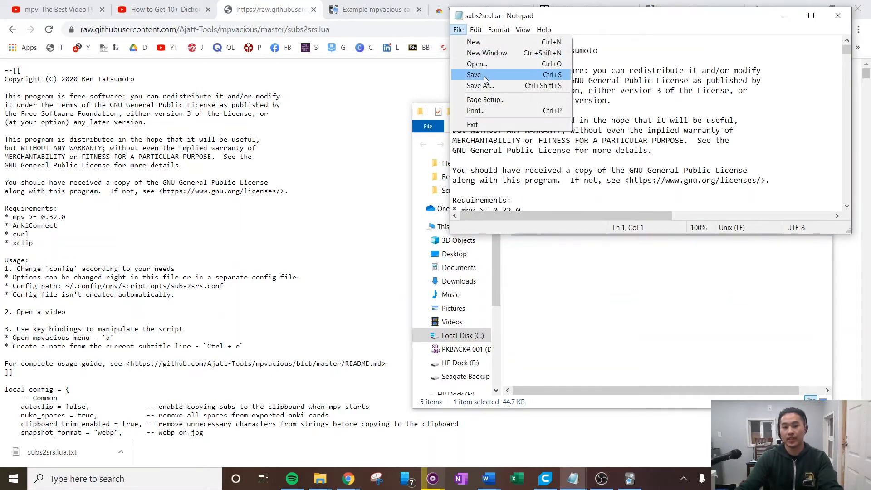
left_click(632, 75)
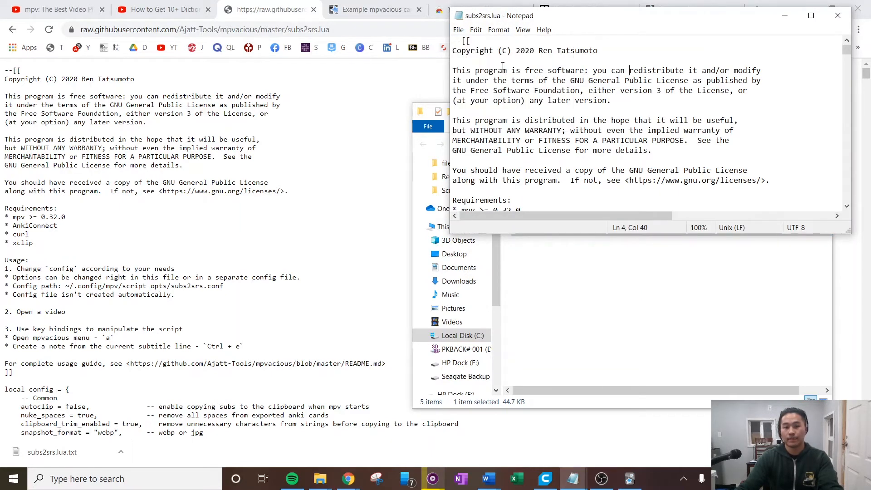
left_click(458, 30)
left_click(480, 87)
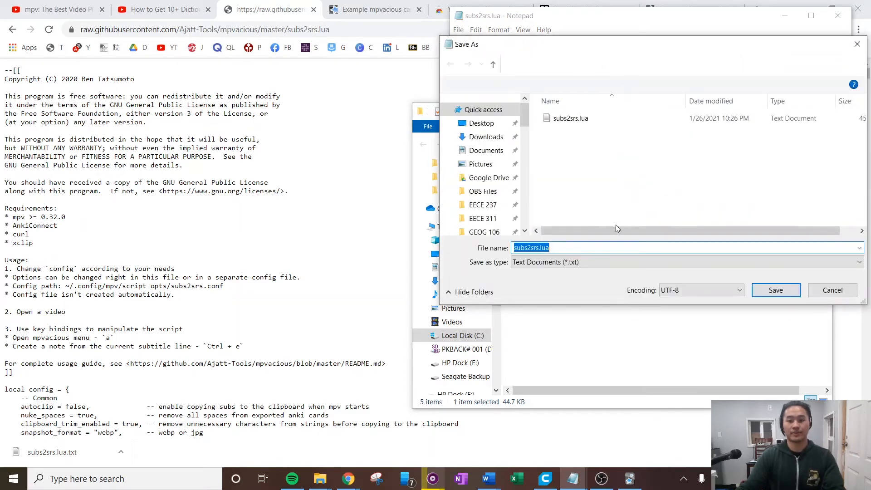
Step: Try to save the copy as subs2srs.lua in the scripts folder, declining to replace the existing file
left_click(598, 247)
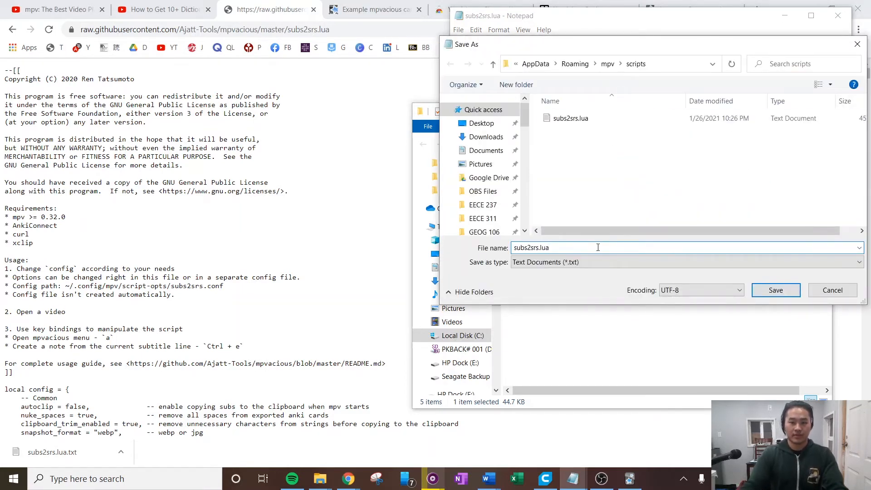
key("BackSpace")
key("BackSpace")
key("BackSpace")
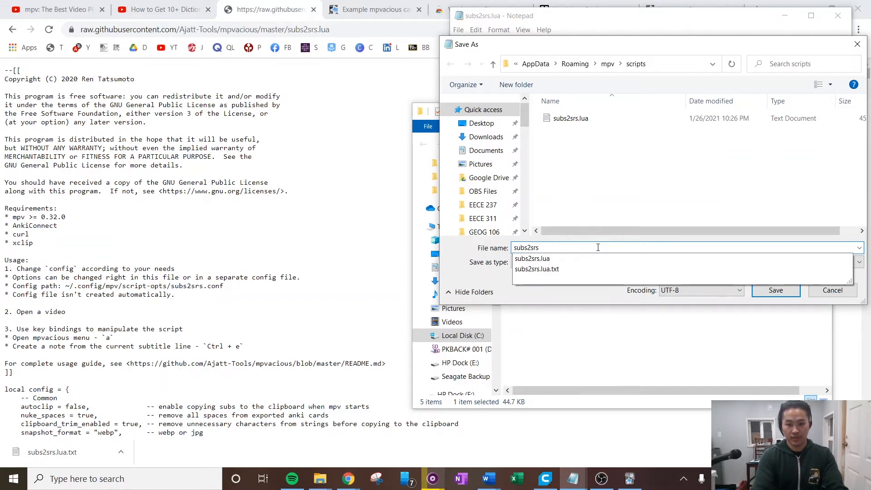
type(".")
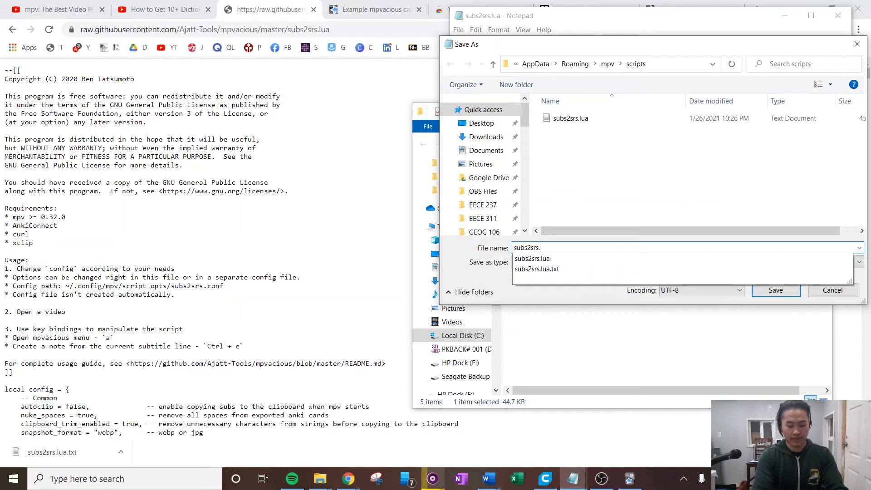
type("lua")
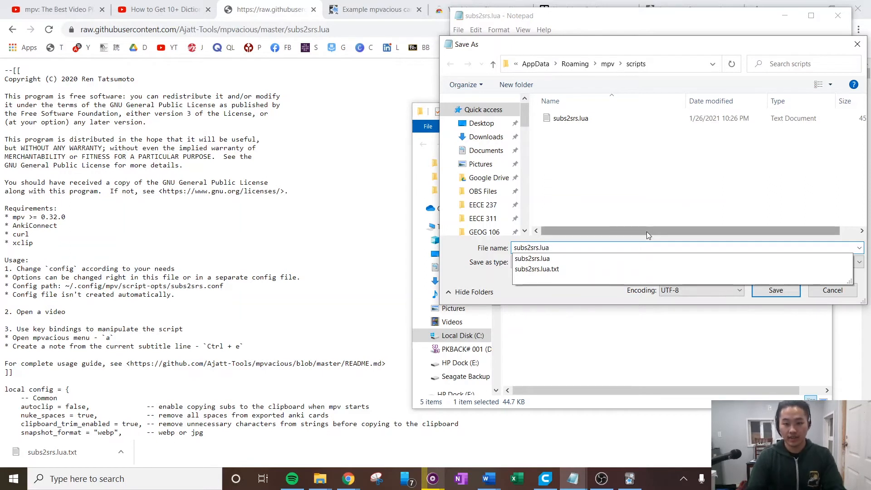
key("Return")
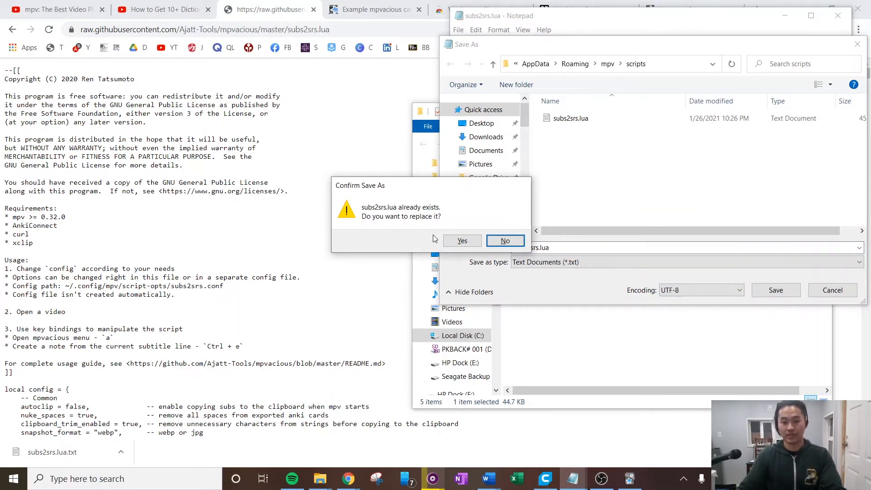
left_click(520, 240)
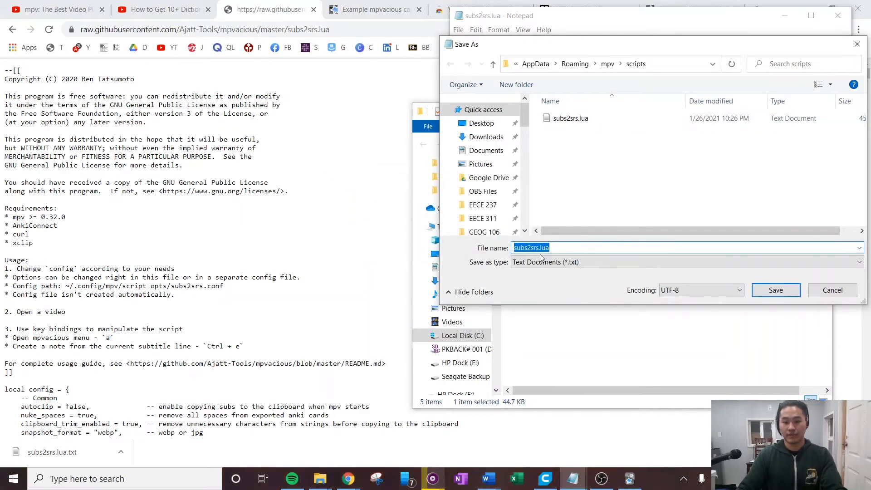
Step: Save the Notepad copy as subs3srs.lua in the mpv scripts folder and refresh the folder's file list
left_click(537, 248)
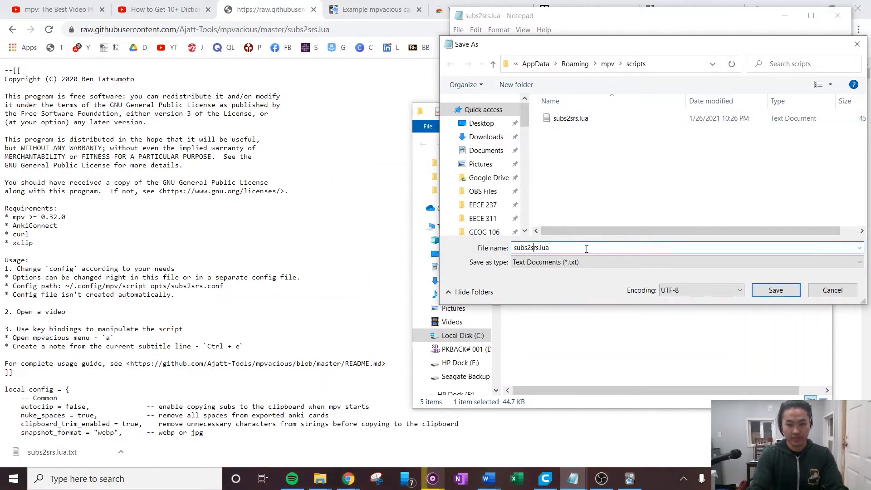
key("BackSpace")
type("3")
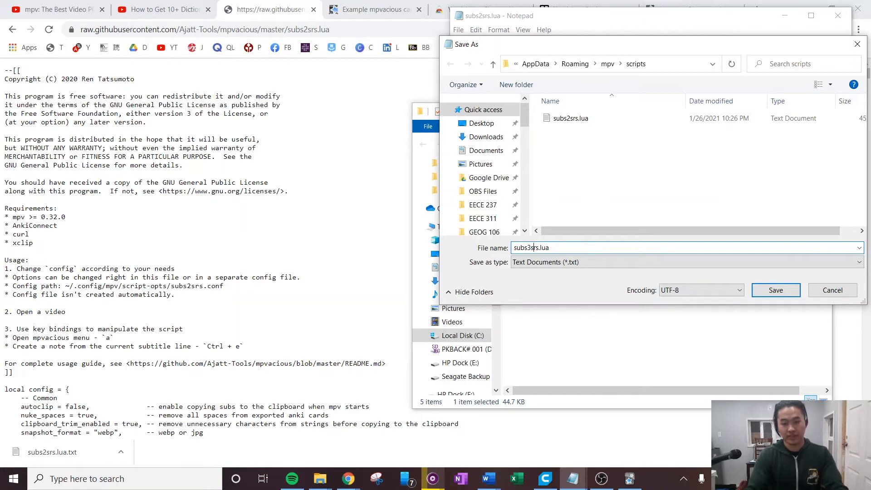
left_click(775, 290)
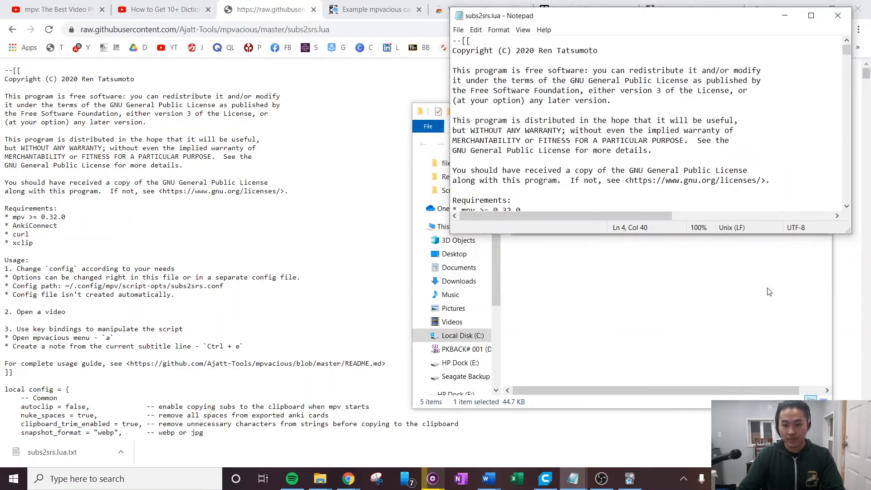
left_click(653, 244)
left_click(725, 144)
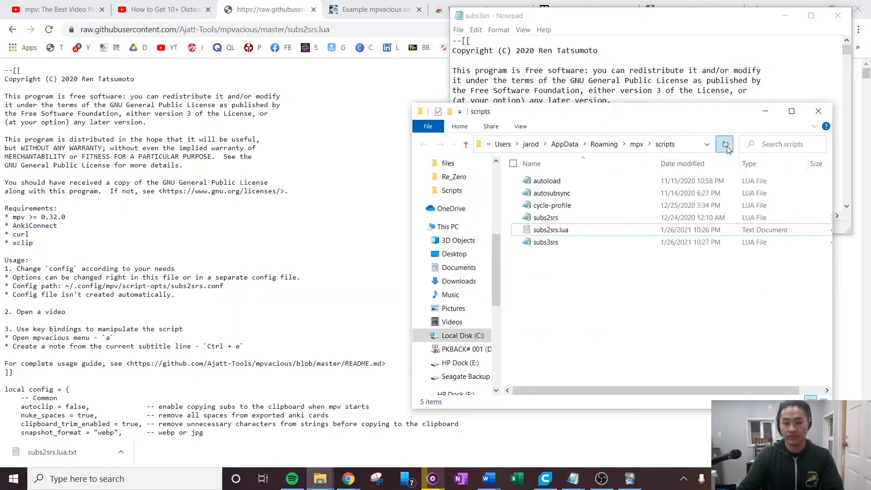
Step: Delete the subs2srs.lua text document and the subs3srs Lua file from the scripts folder
left_click(615, 242)
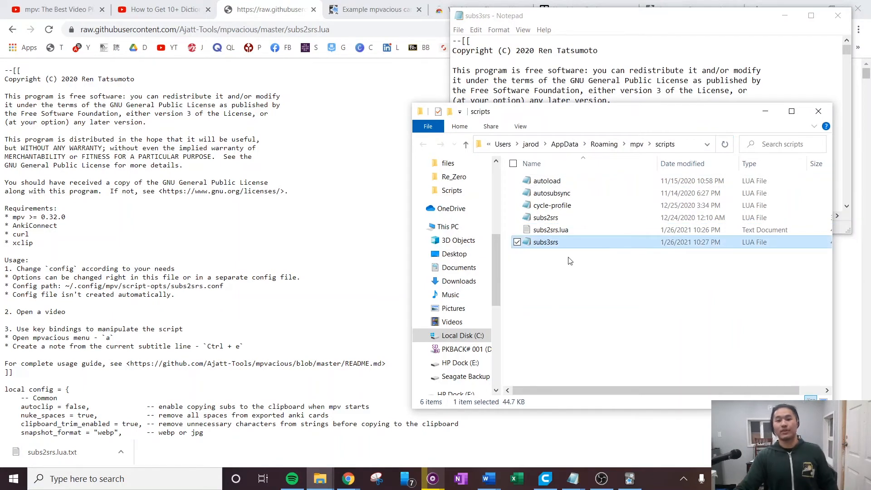
left_click_drag(570, 261, 567, 230)
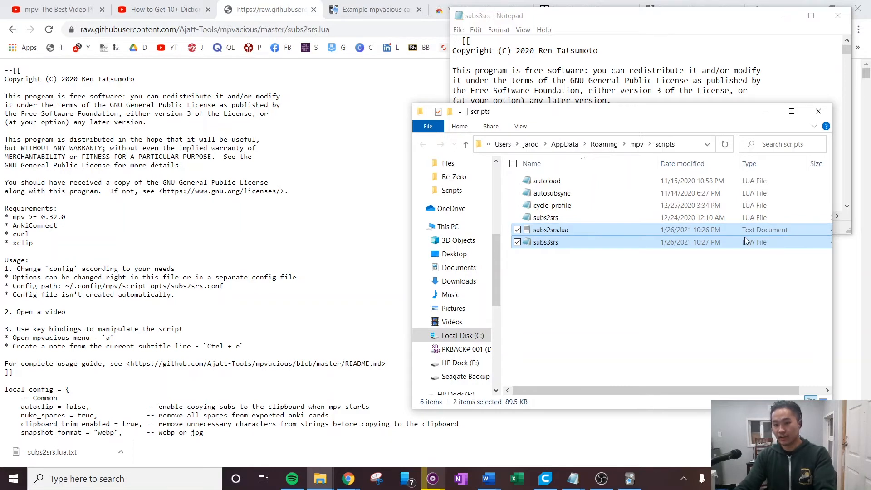
key("Delete")
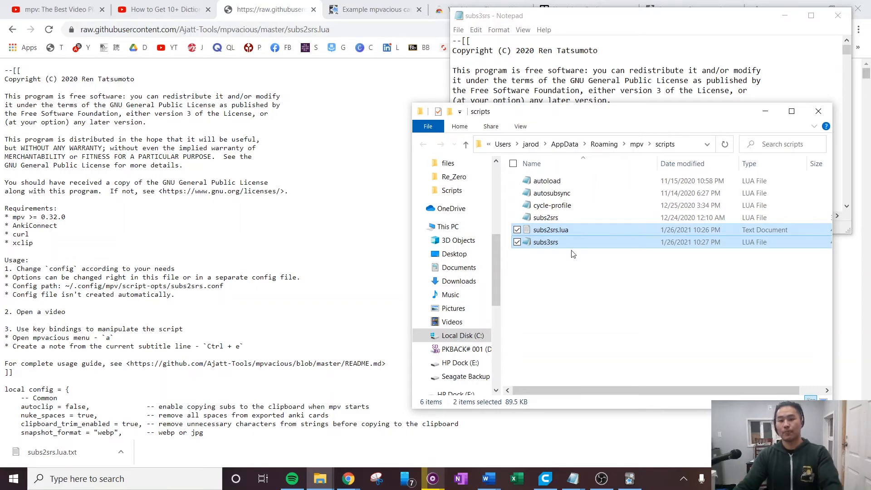
Step: Open the remaining subs2srs Lua file in Notepad and go to its "local config" section
double_click(572, 221)
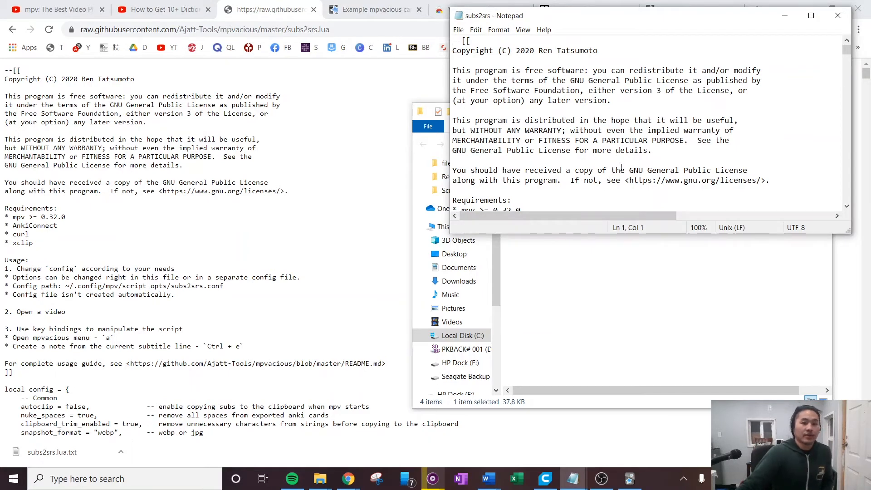
scroll(626, 170, "down", 6)
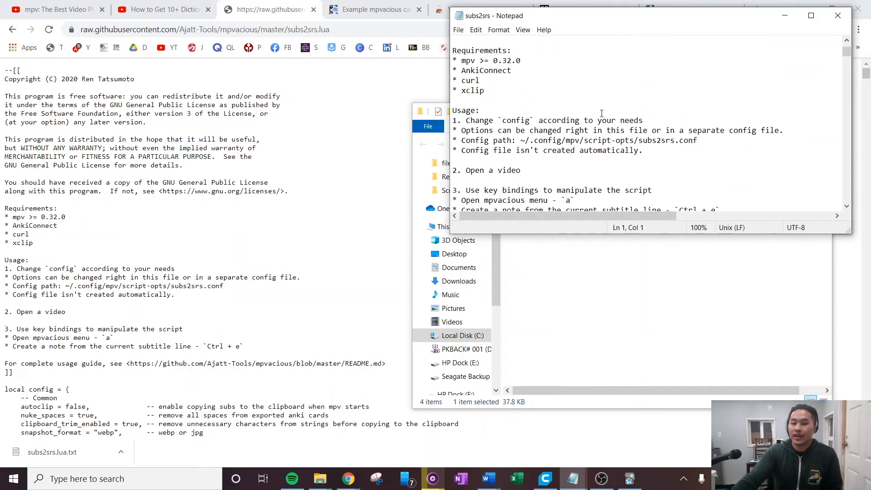
scroll(601, 113, "down", 2)
scroll(602, 117, "up", 1)
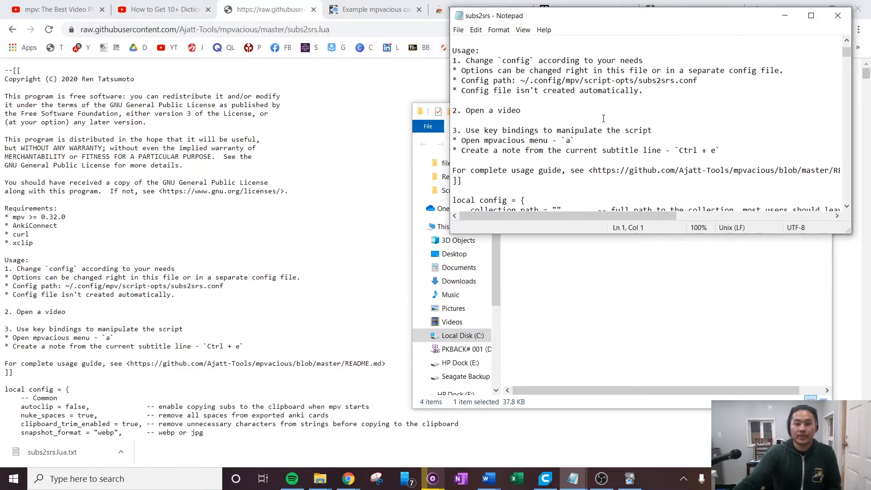
scroll(604, 114, "down", 1)
left_click(605, 109)
scroll(608, 114, "down", 3)
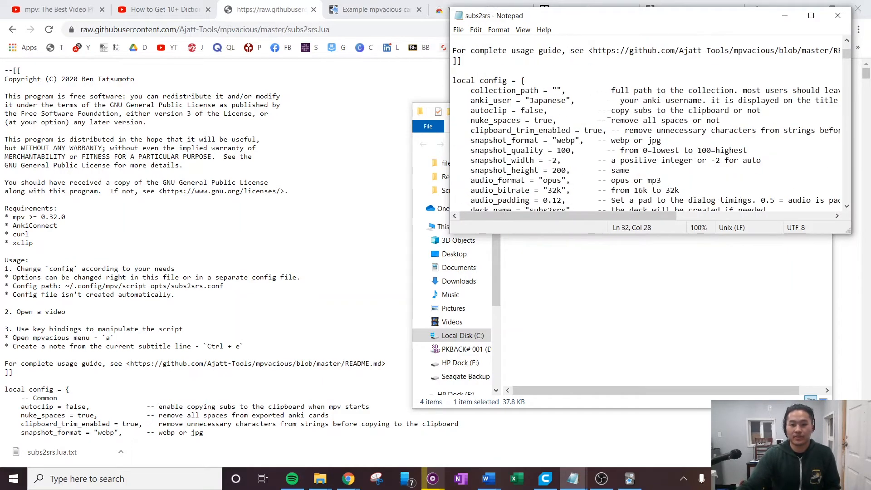
scroll(609, 121, "down", 1)
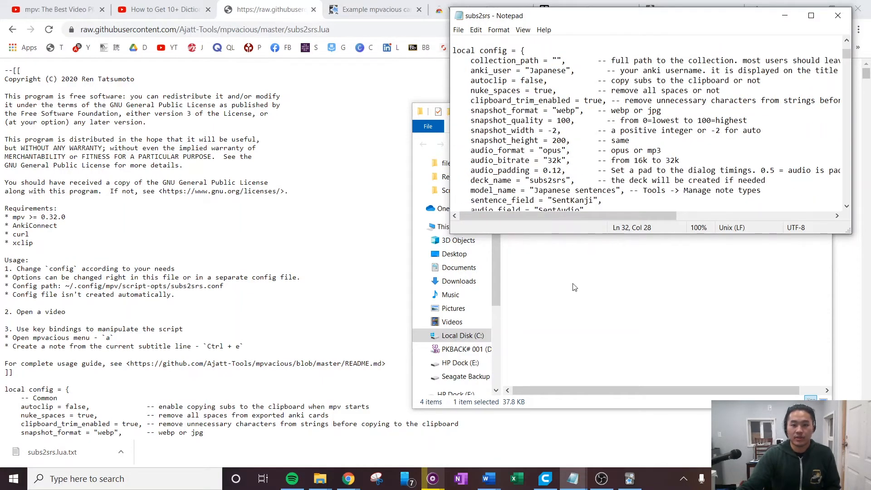
scroll(634, 125, "up", 1)
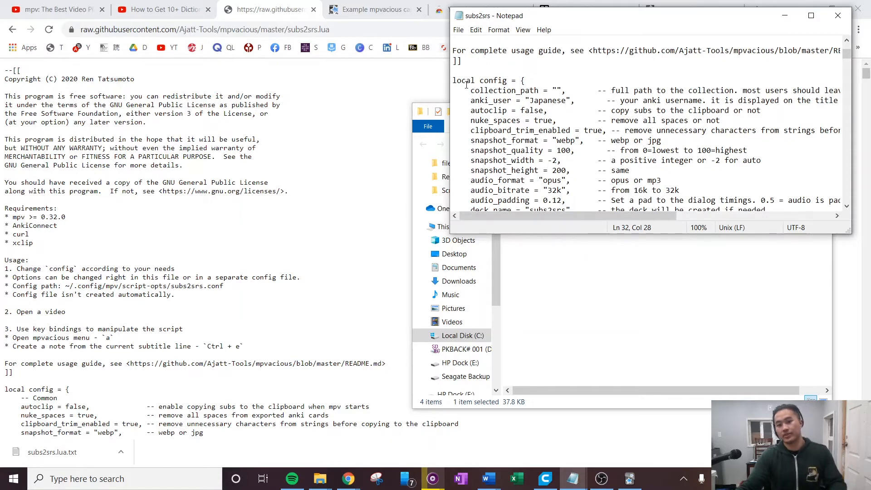
left_click_drag(456, 79, 497, 80)
left_click(534, 81)
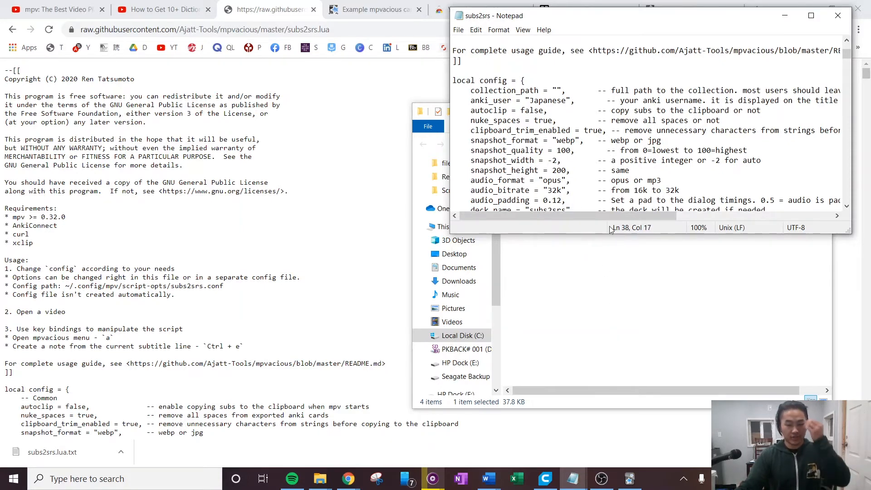
Step: Place the Anki window below Notepad and set anki_user in the config to the Anki profile name "Japanese"
left_click(628, 480)
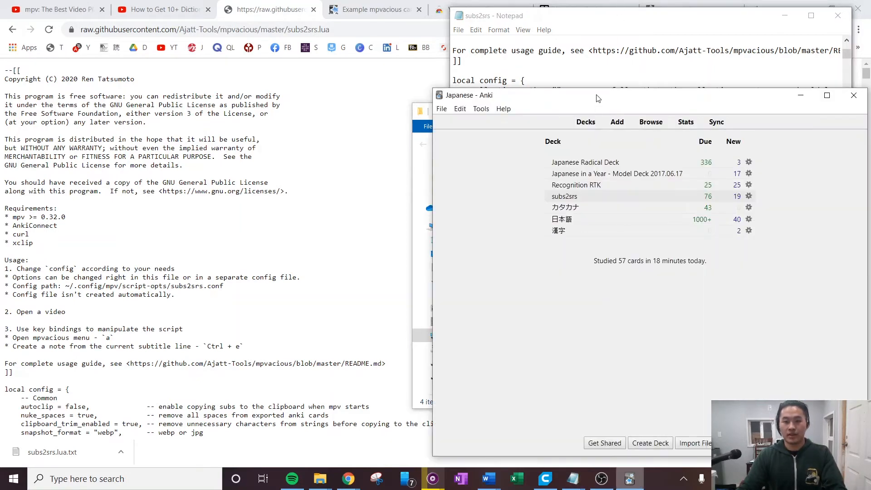
left_click_drag(598, 99, 593, 246)
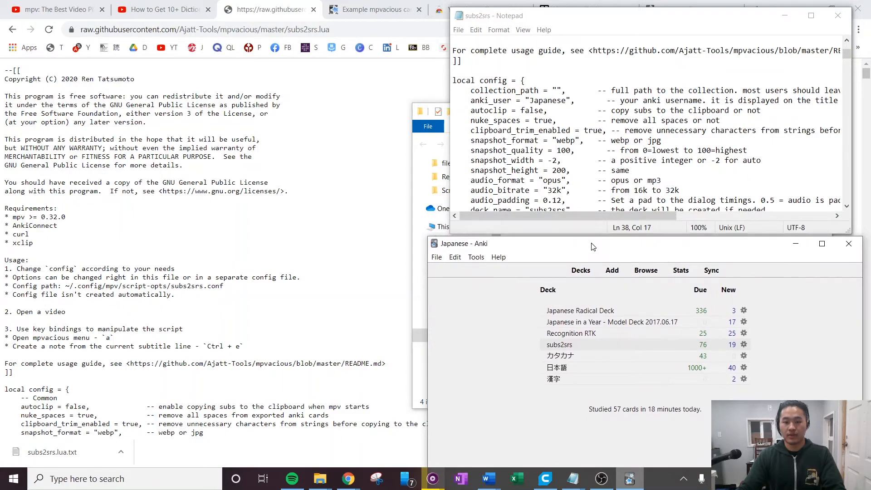
left_click(531, 100)
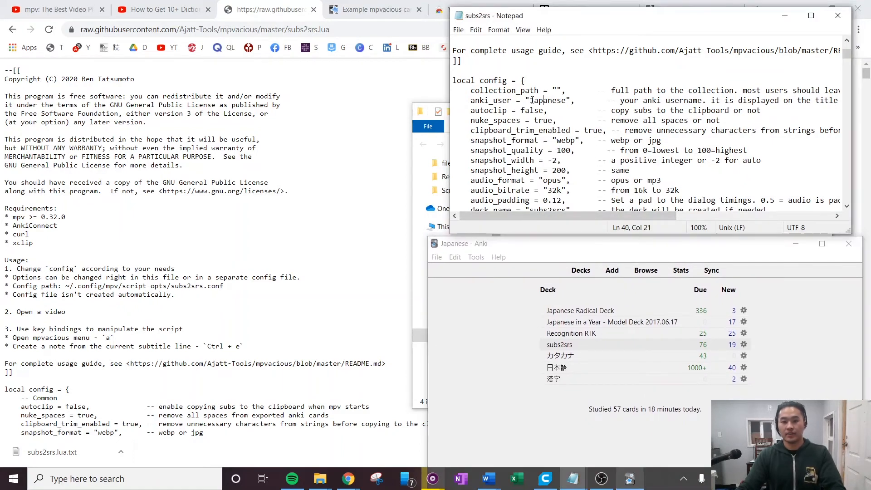
left_click_drag(531, 101, 567, 101)
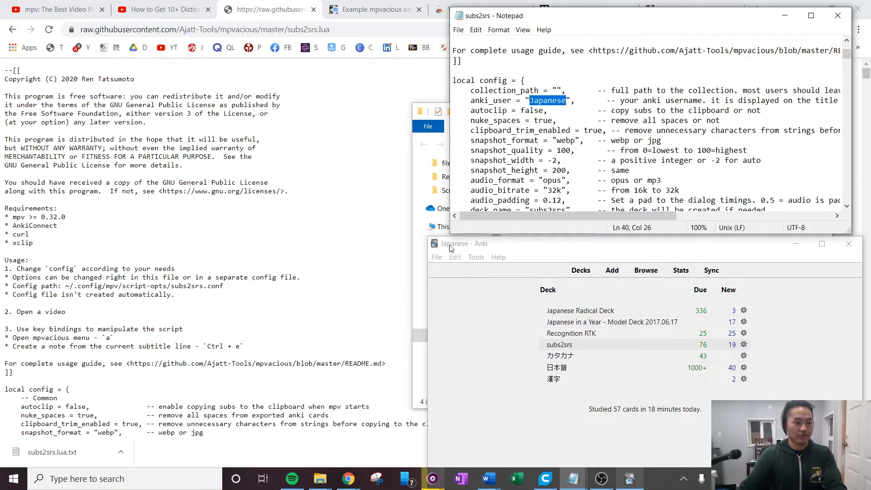
type("Japa")
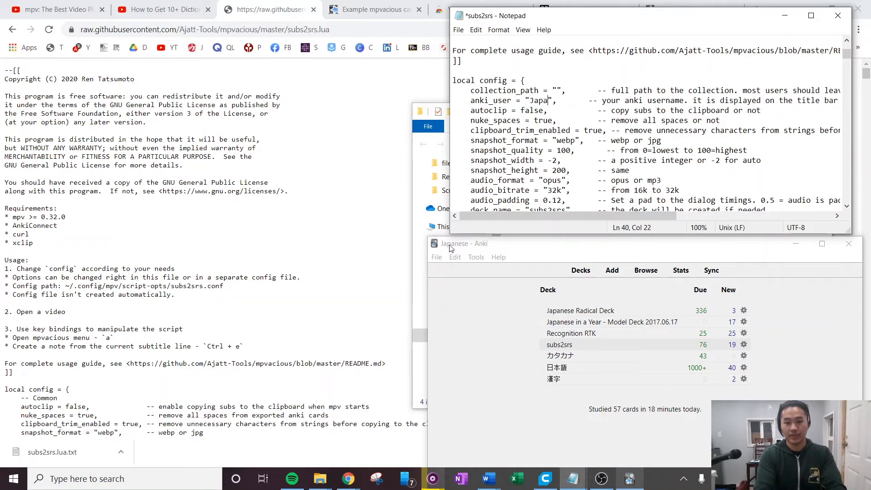
type("nese")
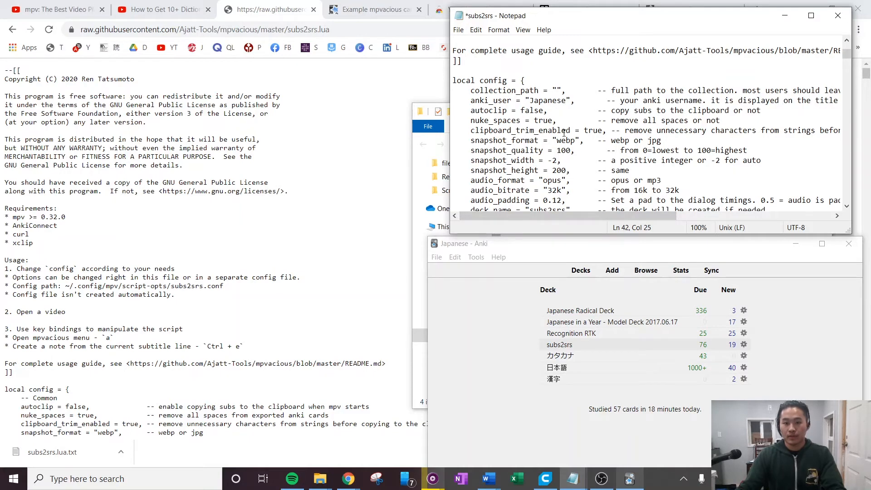
Step: Compare the deck_name setting in the config with the deck list in Anki
scroll(562, 127, "down", 2)
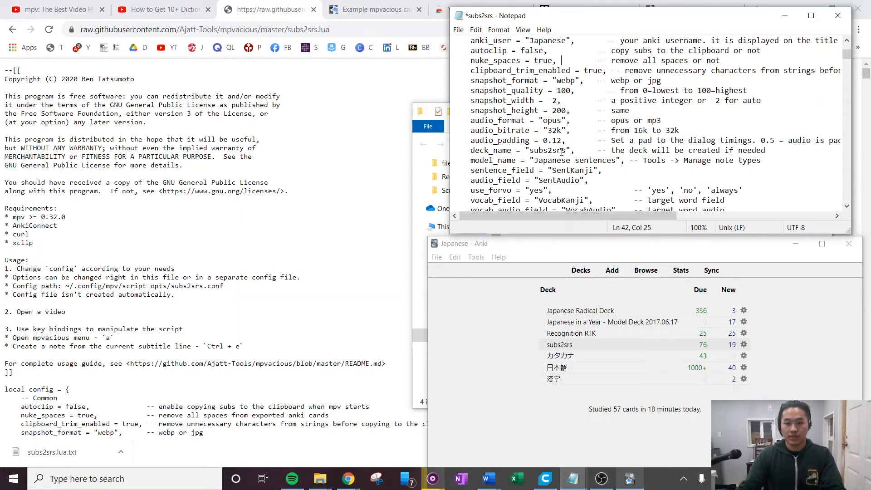
left_click_drag(531, 150, 573, 150)
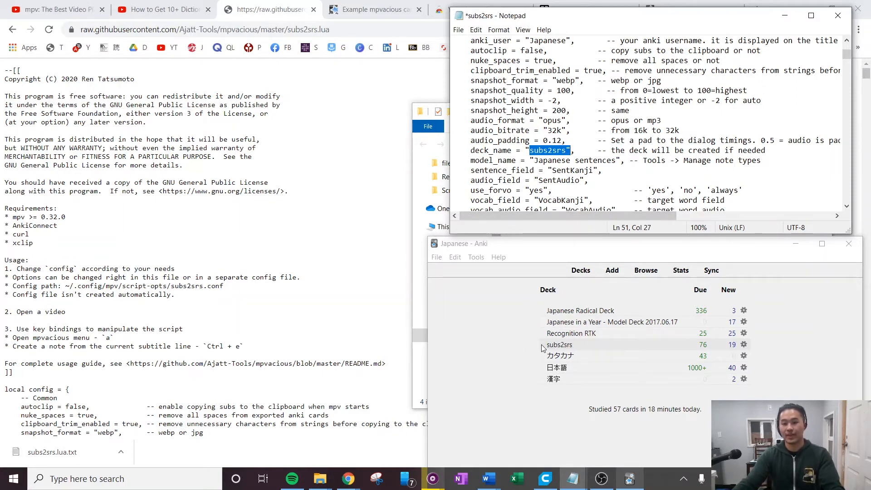
left_click(582, 173)
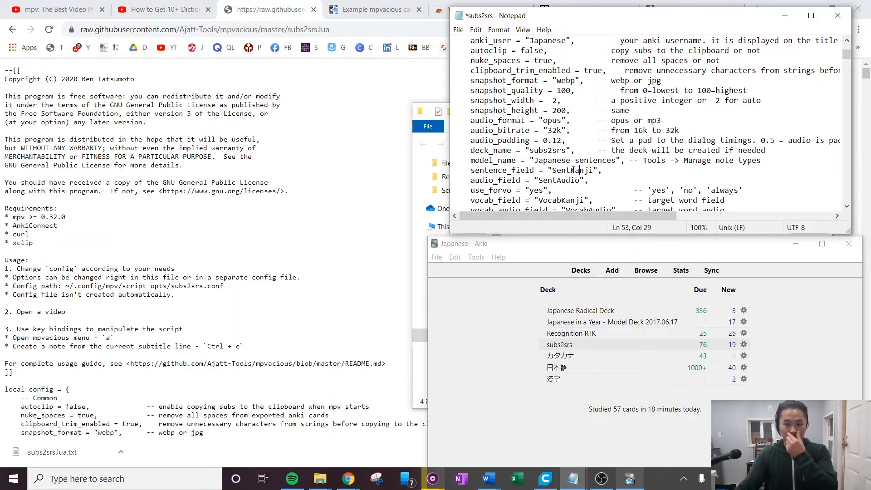
Step: Examine the model_name setting and its note type value in the config
scroll(509, 156, "down", 1)
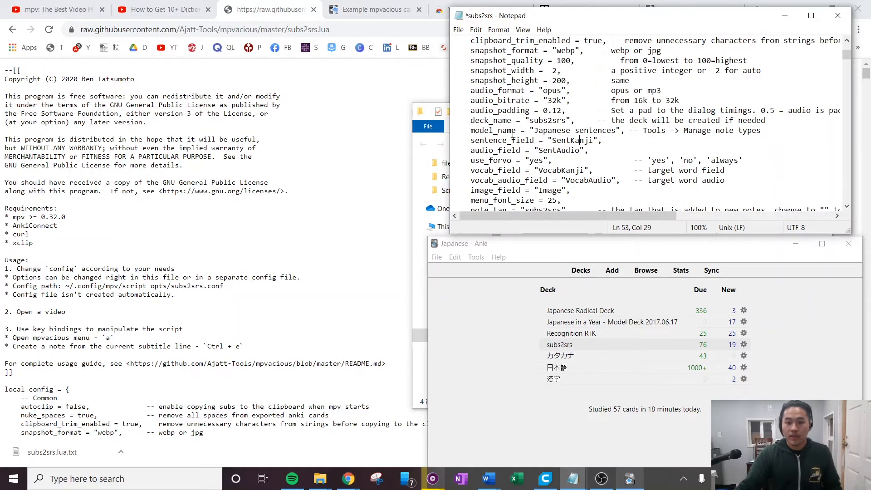
left_click_drag(474, 128, 589, 139)
left_click(552, 131)
left_click(608, 136)
left_click_drag(535, 130, 557, 133)
left_click(526, 311)
left_click(539, 131)
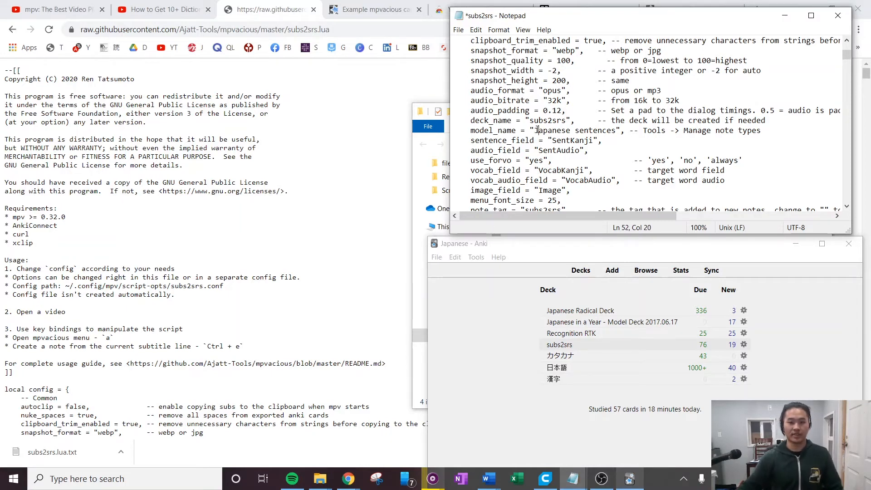
Step: Open Anki's note type manager and select the Japanese sentences note type
left_click(479, 257)
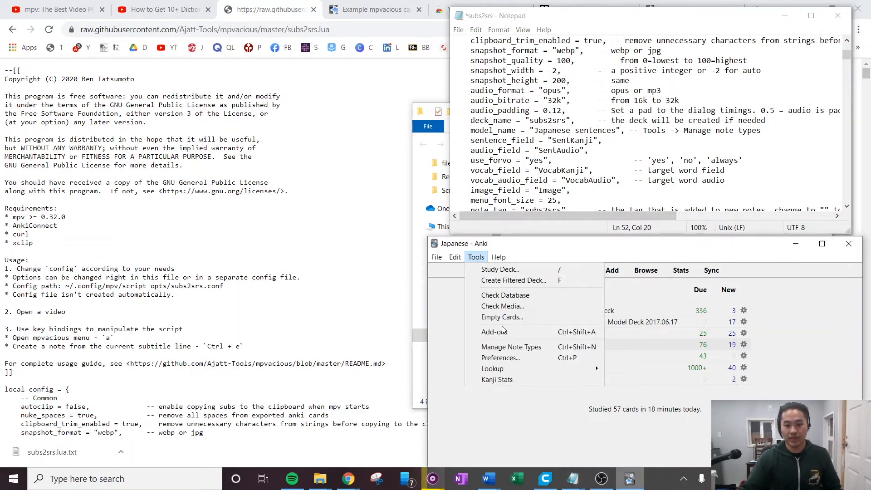
left_click(518, 349)
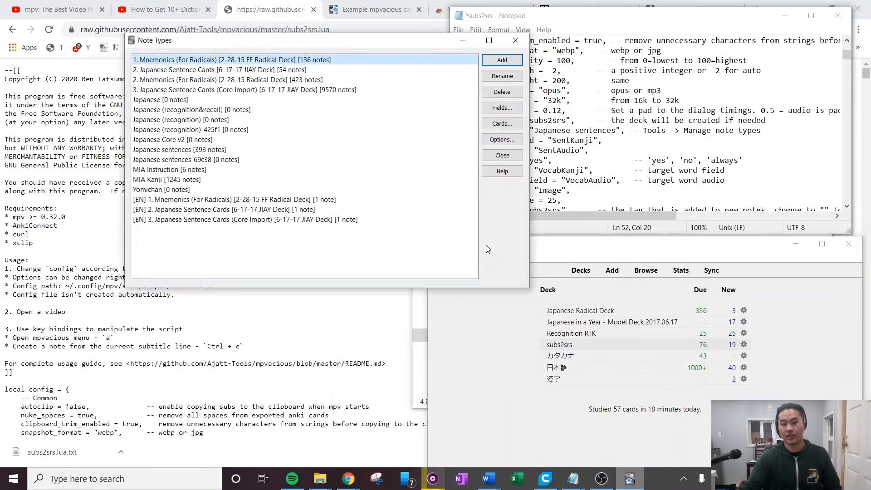
key("Escape")
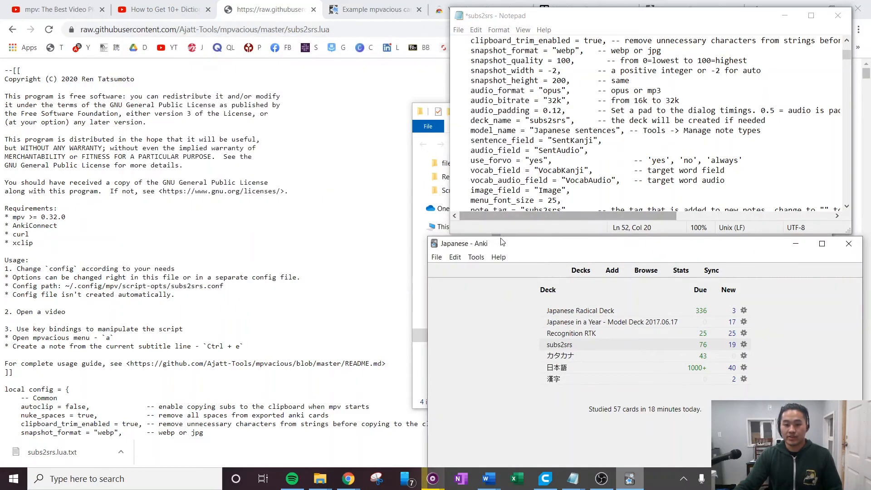
left_click(480, 259)
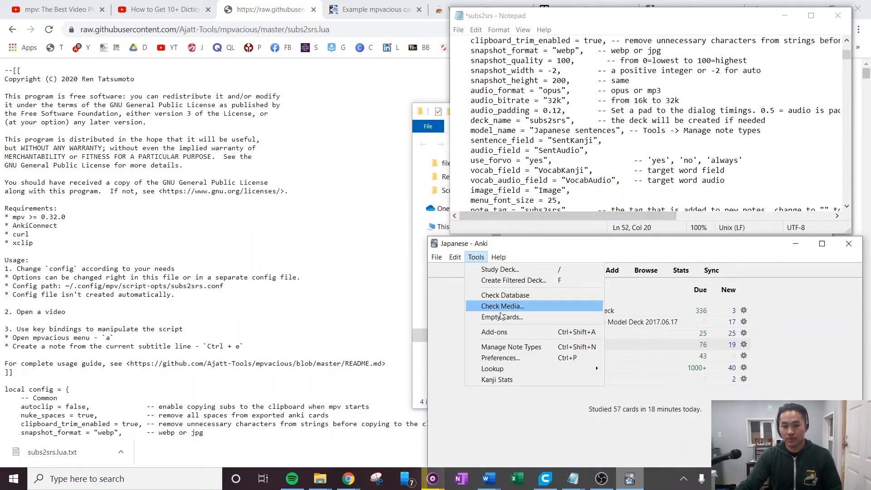
left_click(508, 346)
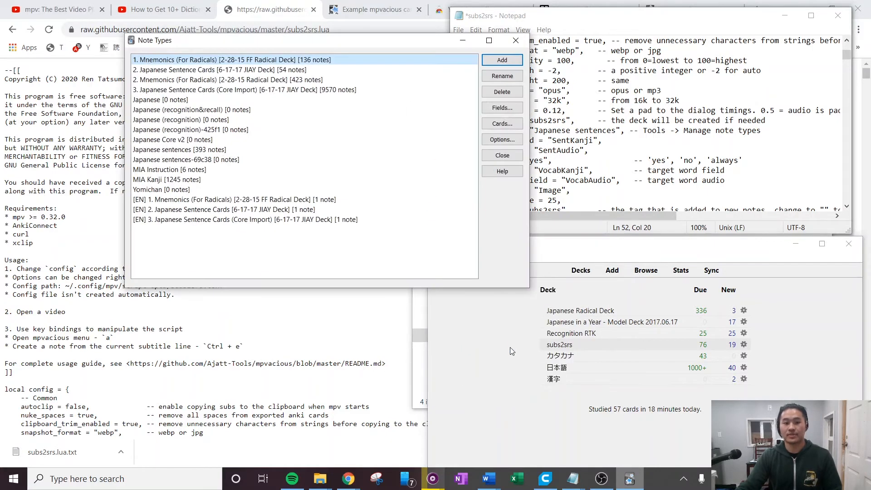
left_click(246, 154)
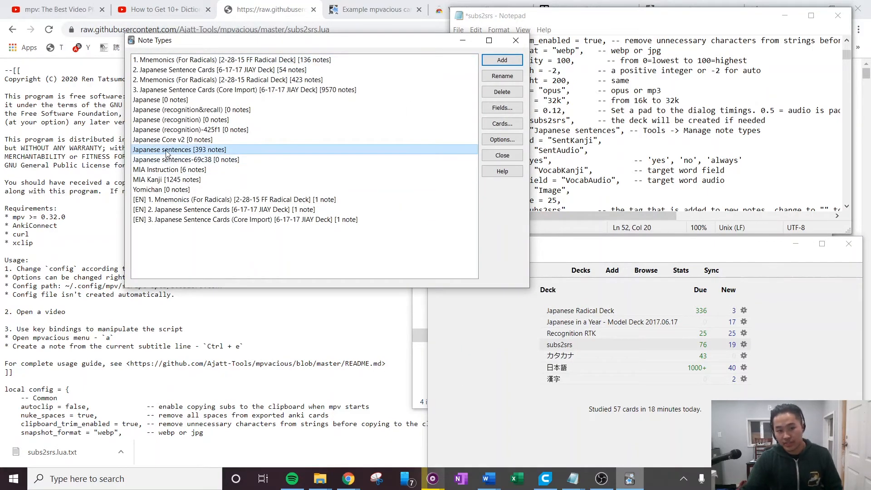
Step: Delete the duplicate note type Japanese sentences-69c38 and select the Japanese sentences note type
left_click(201, 162)
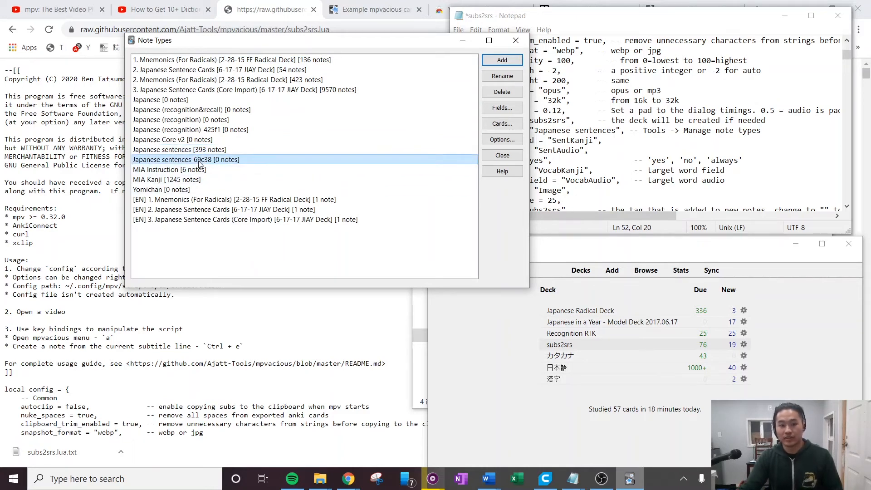
left_click(514, 97)
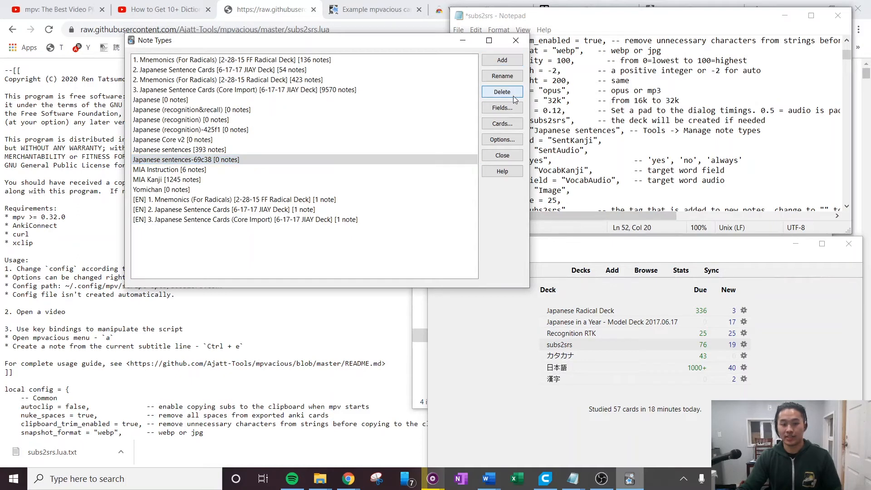
left_click(320, 181)
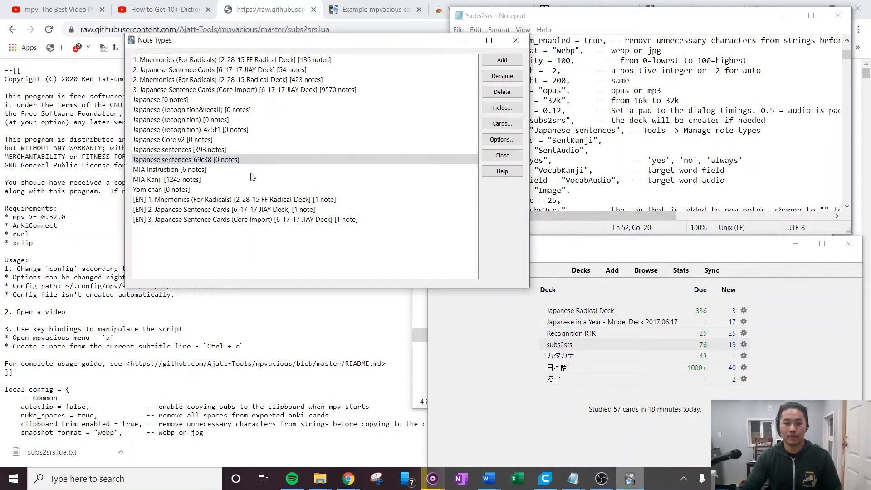
left_click(185, 151)
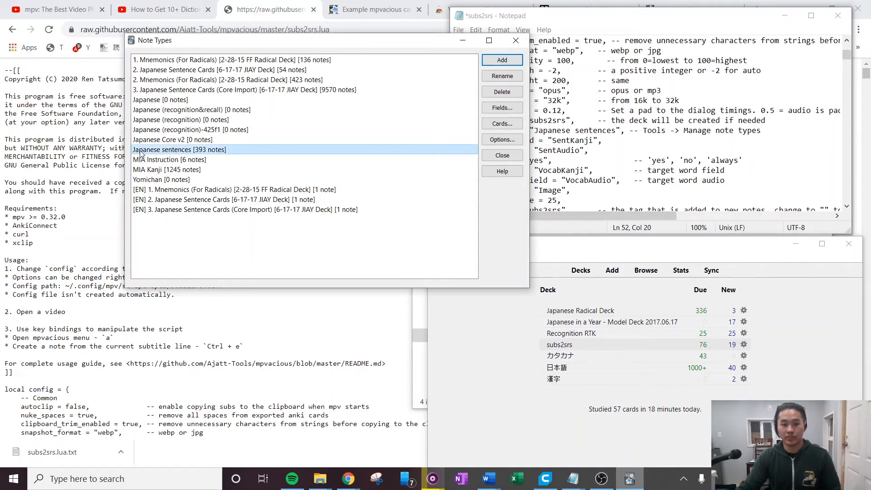
Step: Close Anki's note type manager and check the model_name value in the config
left_click(516, 40)
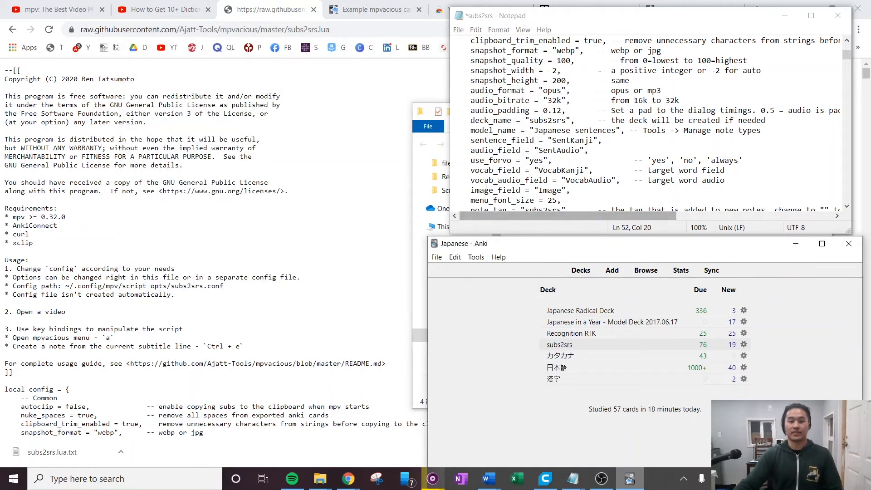
left_click_drag(535, 130, 607, 132)
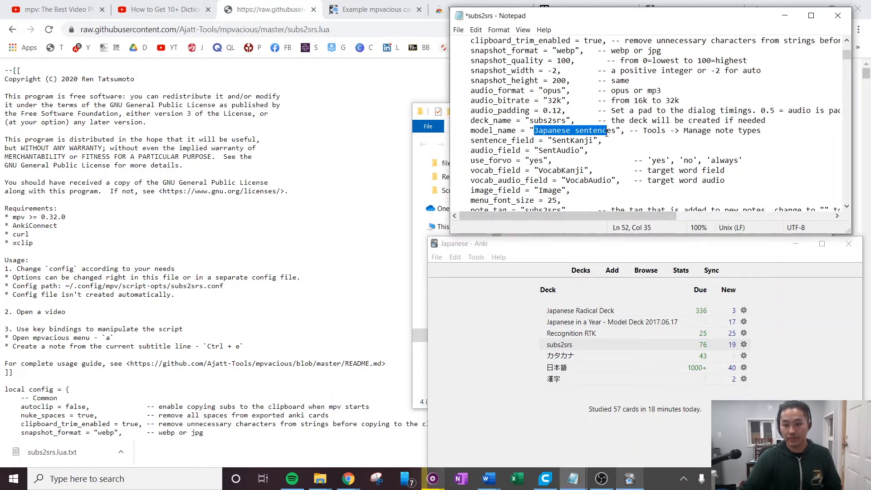
left_click(606, 148)
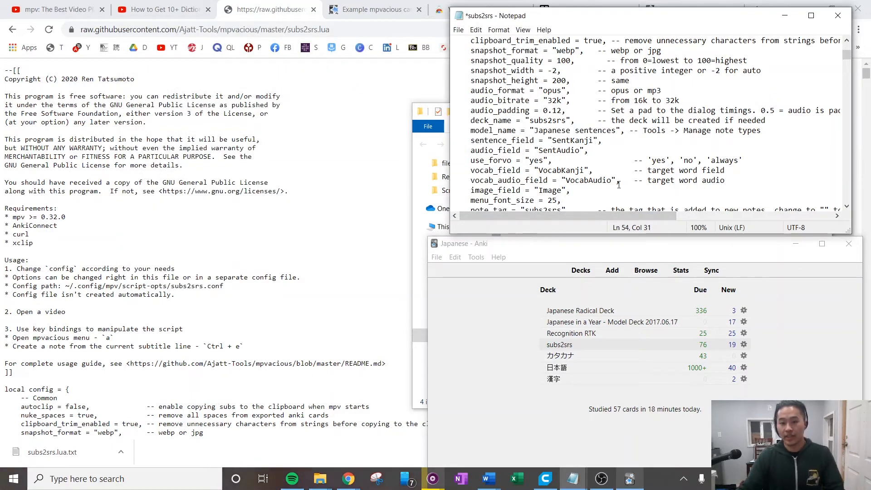
Step: Examine the sentence, audio and vocab field settings and the use_forvo option in the config
left_click_drag(618, 184, 475, 141)
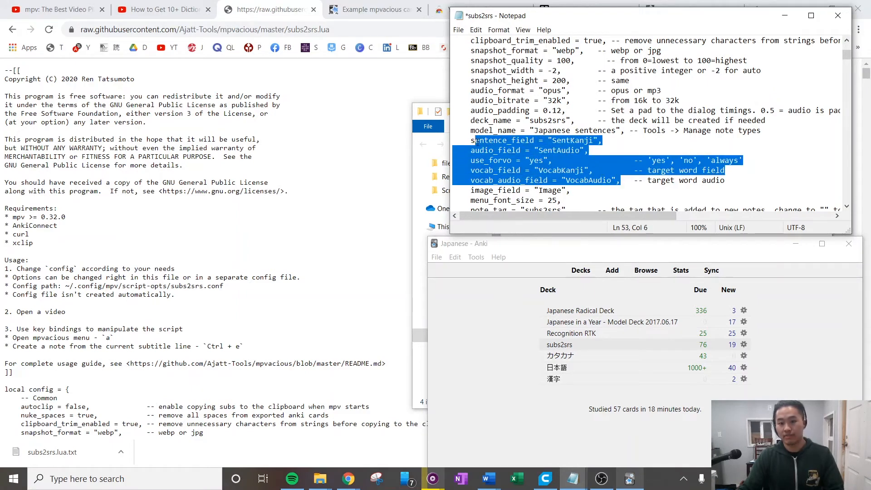
left_click(584, 161)
scroll(581, 172, "down", 1)
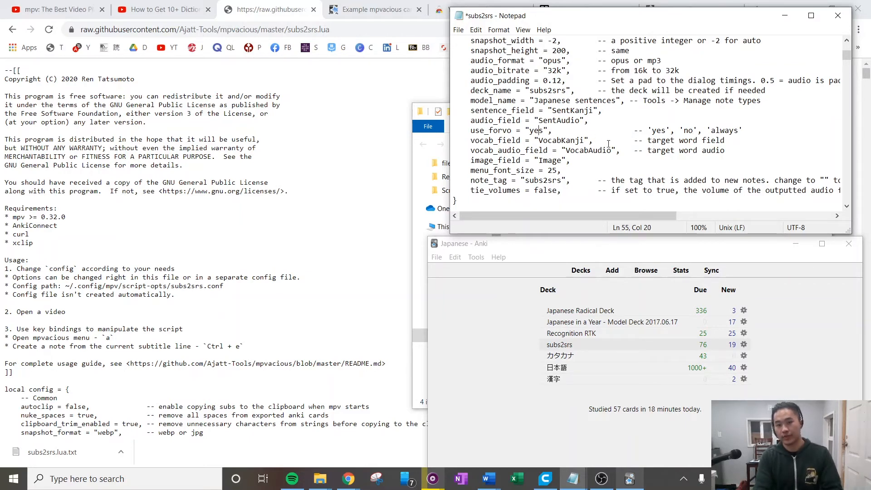
key("Right")
key("Right")
key("Left")
key("Left")
key("Left")
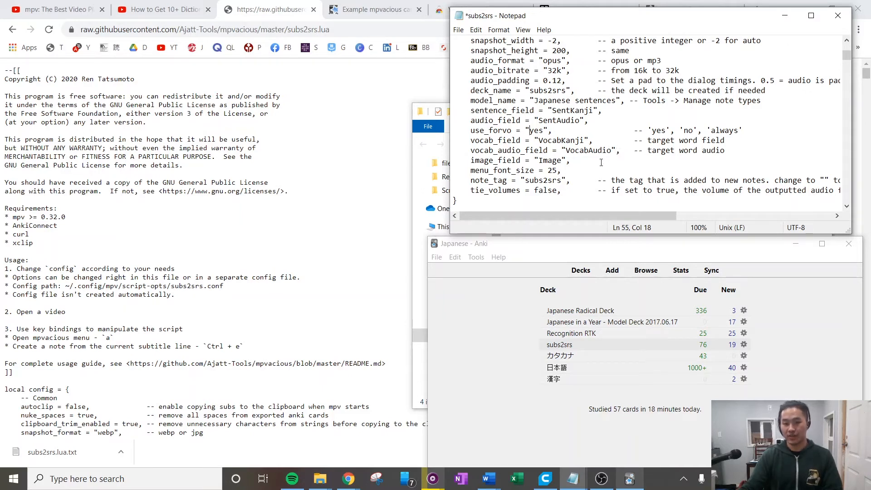
scroll(597, 158, "down", 1)
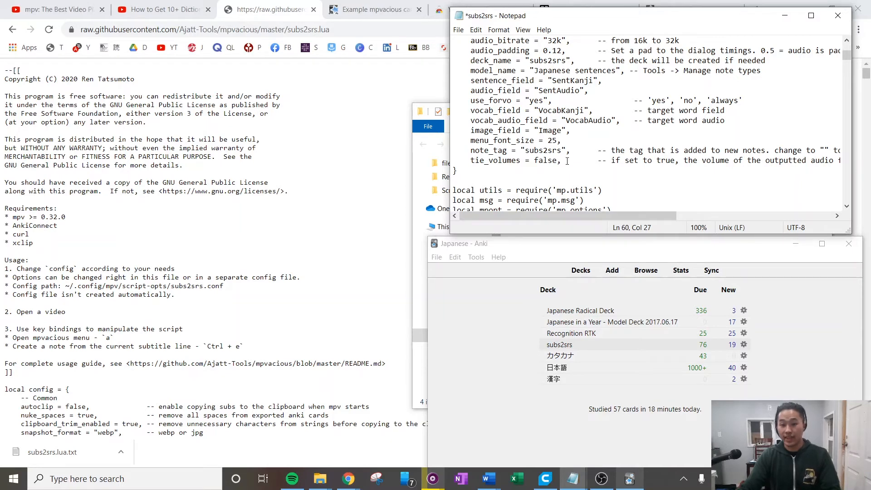
Step: Examine the snapshot_quality setting near the start of the config block
scroll(569, 158, "up", 4)
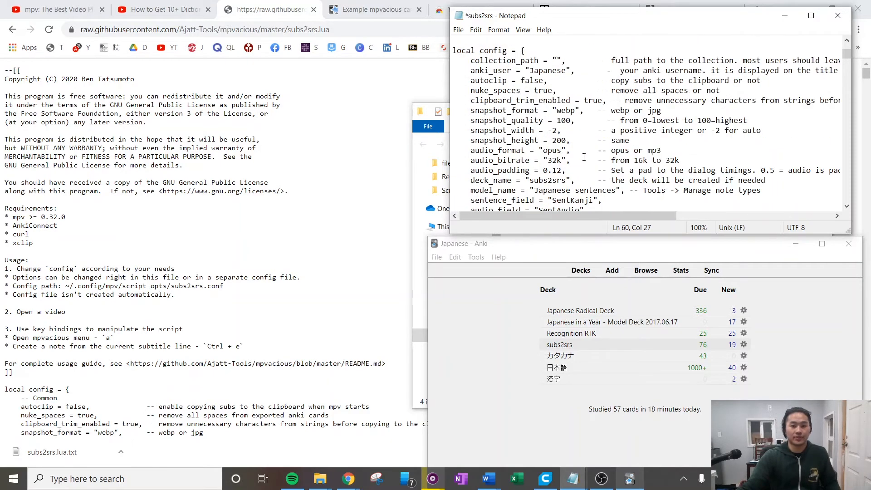
mouse_move(577, 121)
left_mouse_down()
mouse_move(552, 120)
mouse_move(563, 120)
left_mouse_up()
left_click(580, 122)
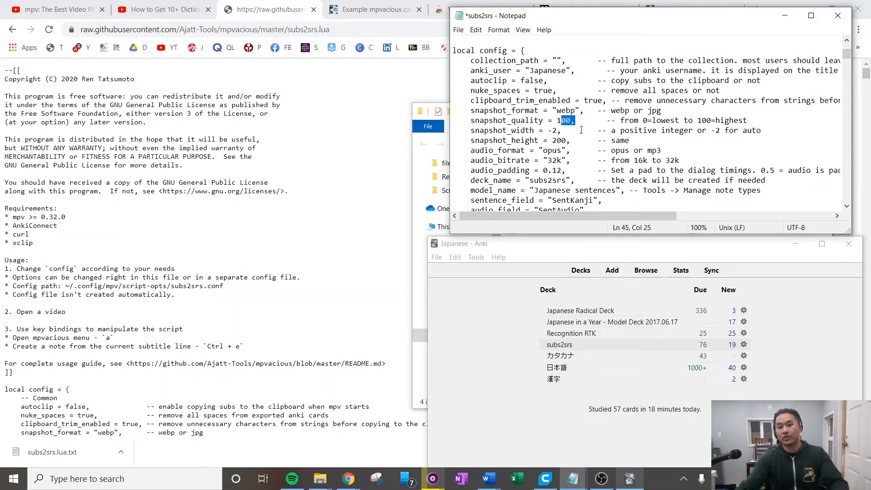
left_click(580, 122)
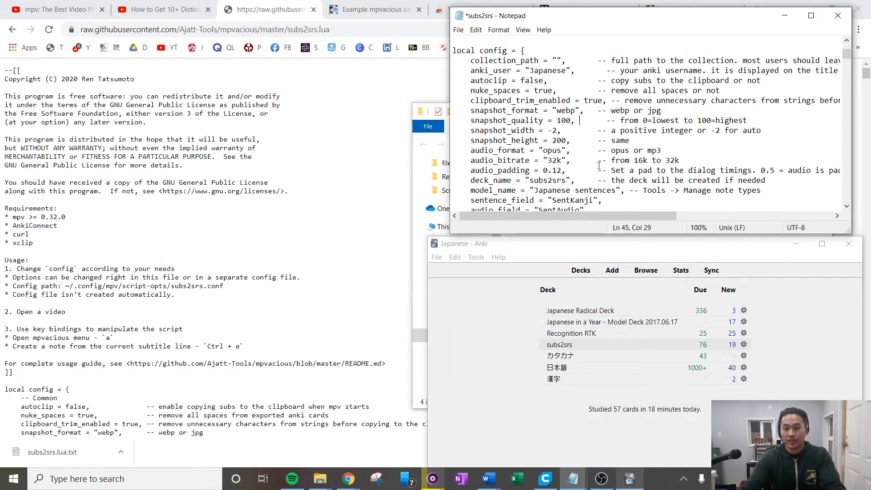
Step: Examine the audio_bitrate and audio_format settings in the config
left_click_drag(571, 160, 542, 160)
left_click(573, 163)
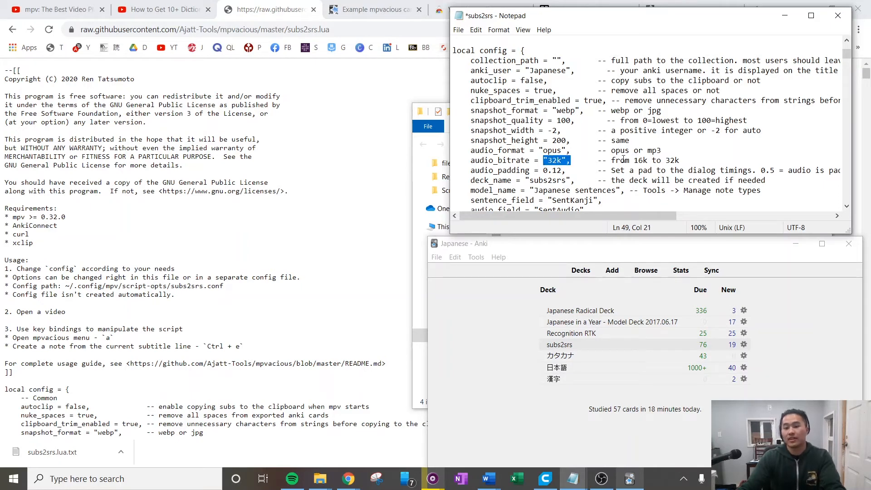
left_click(599, 161)
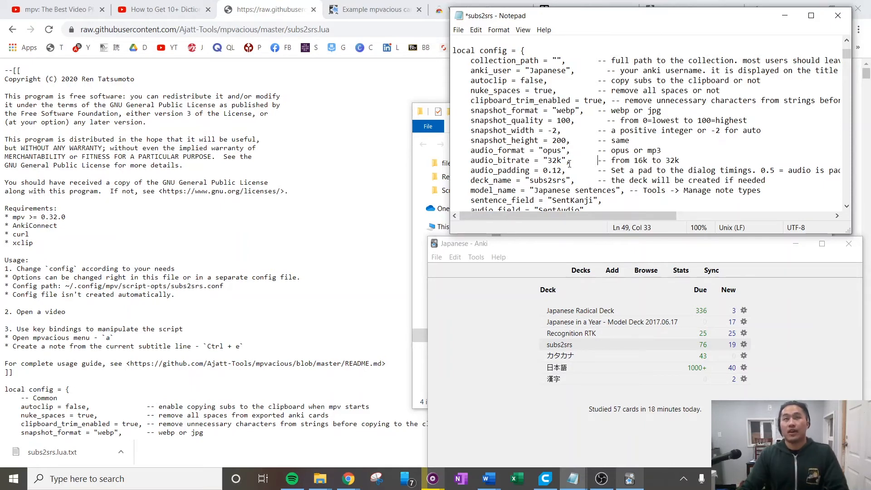
left_click_drag(559, 154, 554, 159)
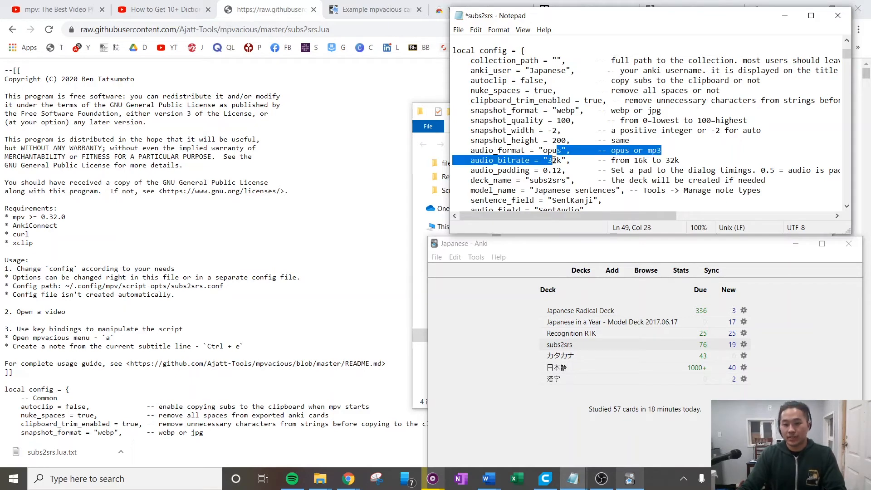
left_click(572, 163)
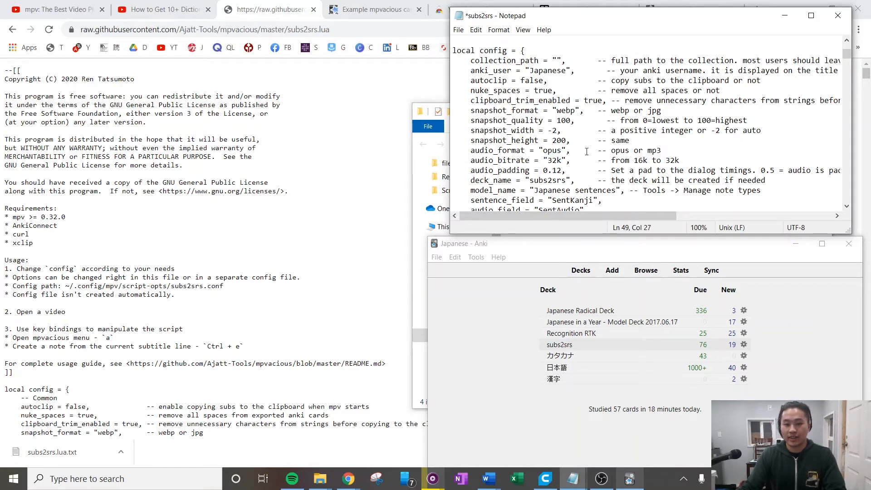
Step: Close subs2srs.lua without saving its changes and open the parent mpv folder
left_click_drag(586, 151, 527, 114)
left_click(524, 109)
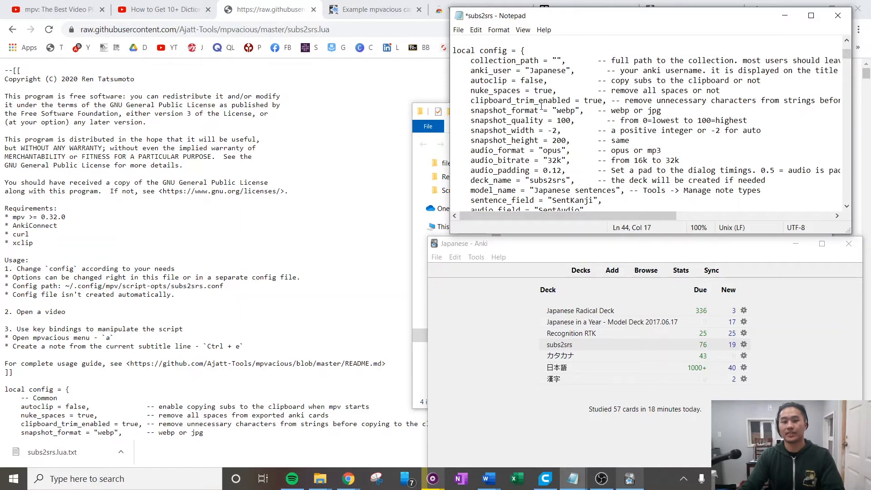
scroll(541, 107, "up", 4)
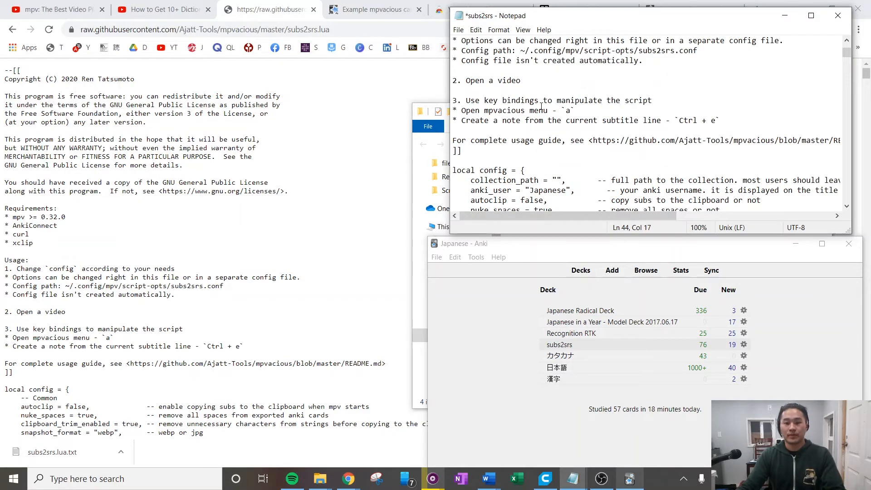
scroll(541, 107, "up", 8)
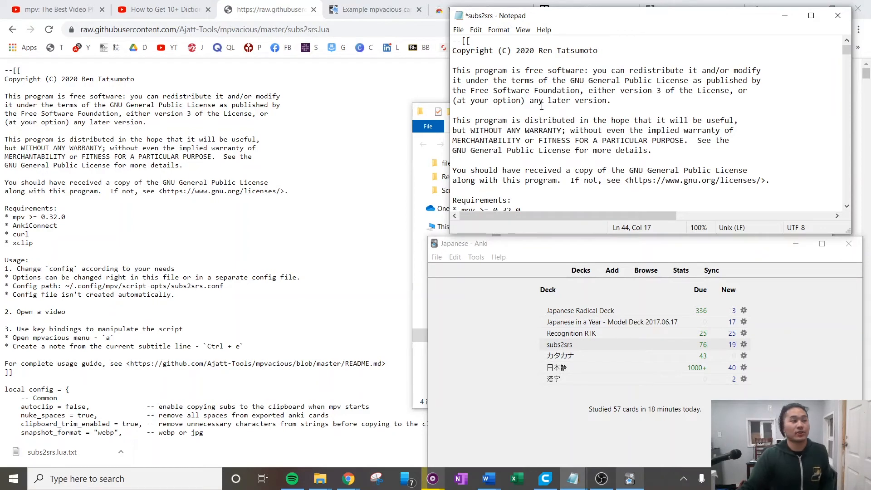
left_click(837, 16)
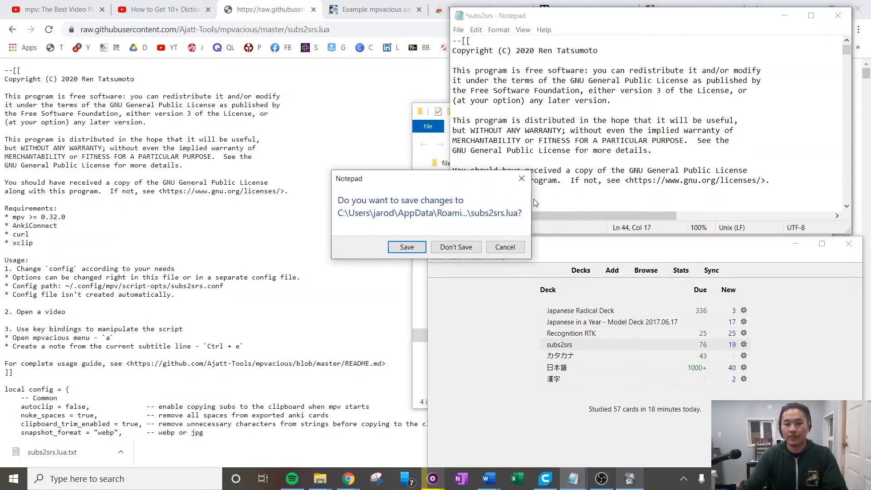
left_click(456, 246)
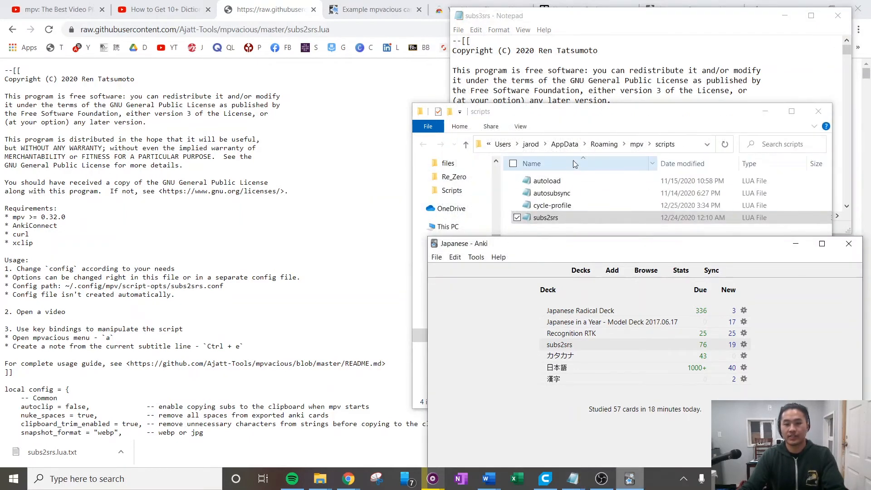
left_click(636, 144)
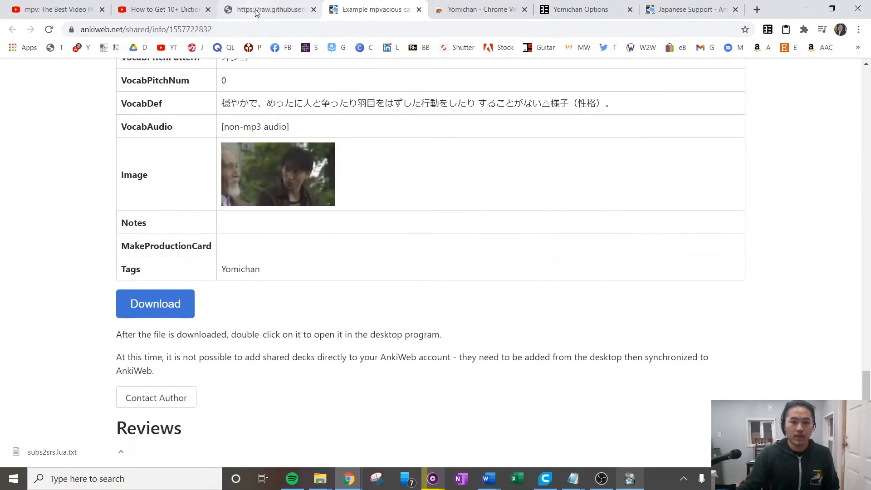
Step: Return to the mpvacious GitHub page and look through its readme down to the additional mpv key bindings
left_click(256, 11)
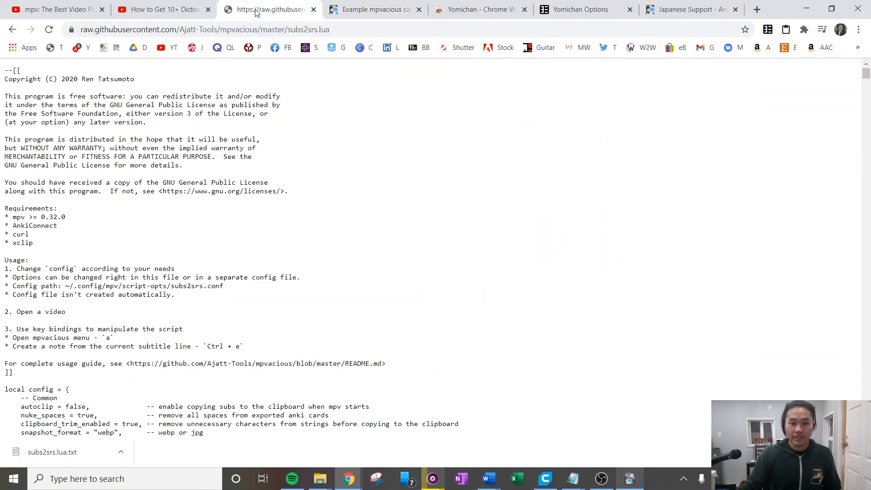
left_click(12, 29)
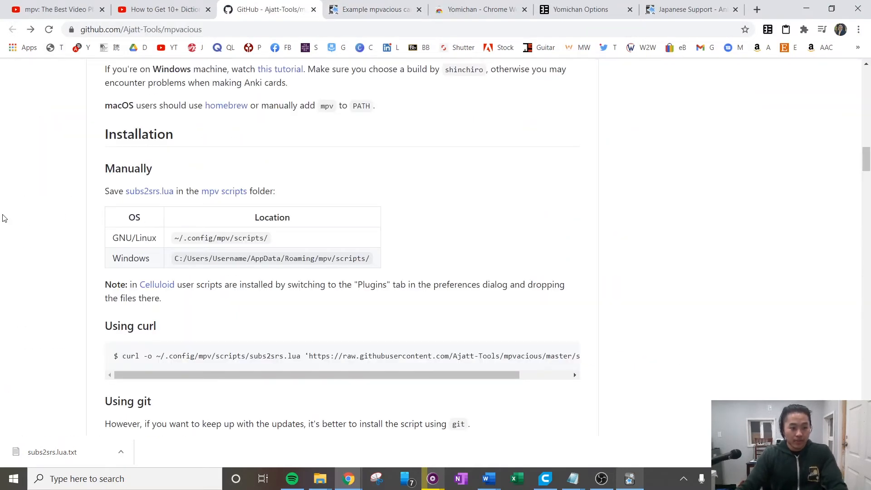
scroll(39, 231, "down", 8)
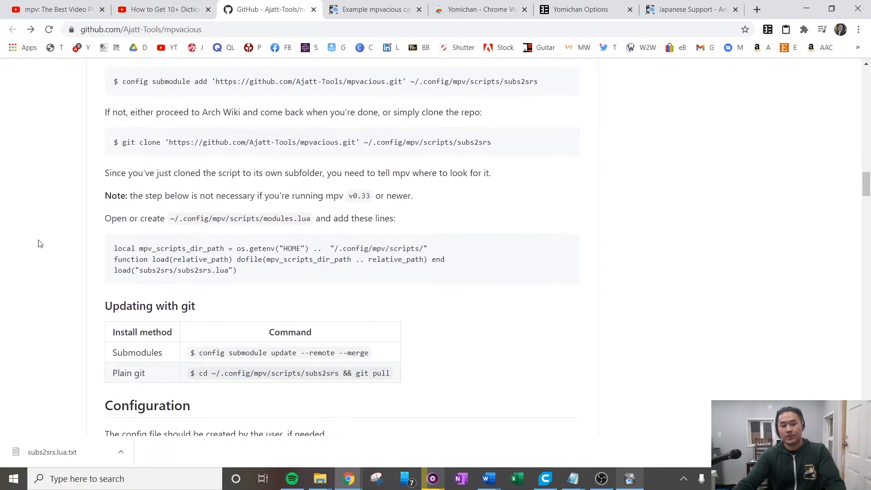
scroll(39, 244, "down", 20)
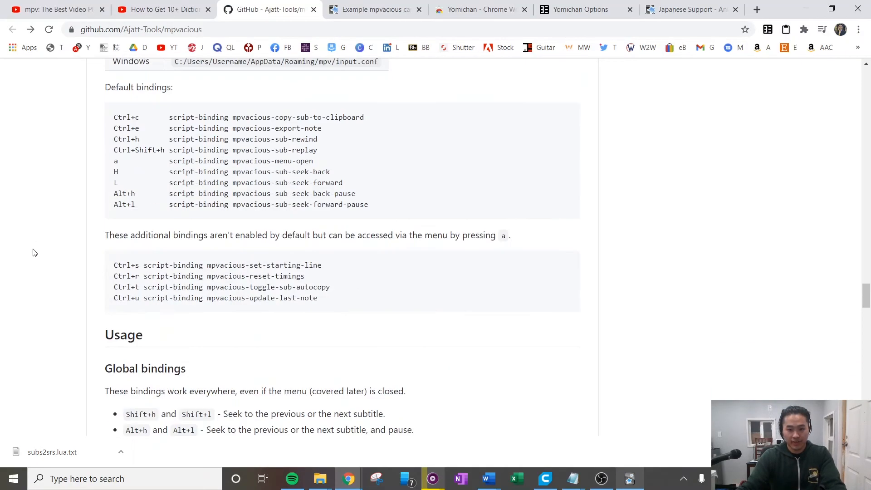
scroll(35, 252, "down", 20)
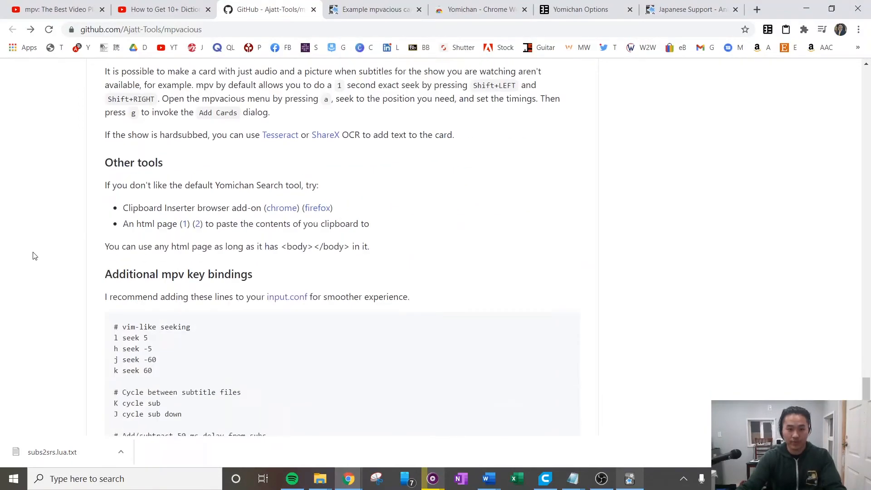
scroll(35, 257, "down", 2)
scroll(34, 257, "down", 5)
scroll(33, 258, "up", 8)
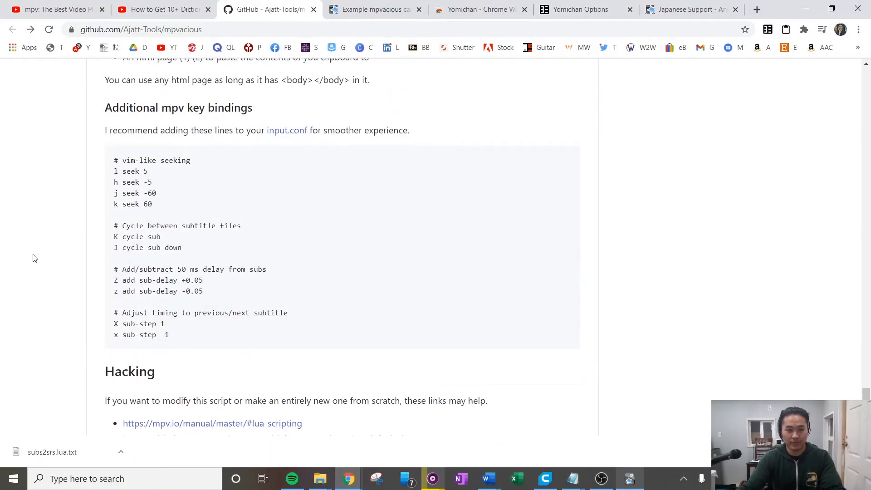
scroll(34, 264, "up", 2)
scroll(35, 265, "down", 3)
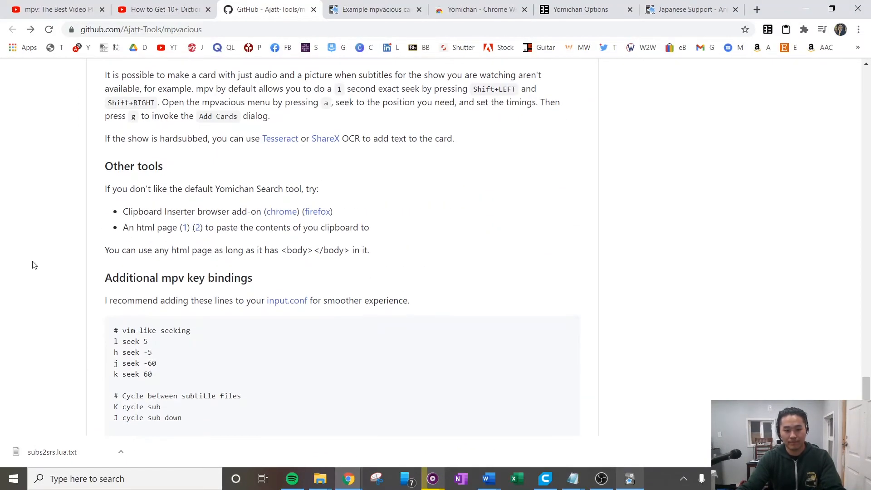
scroll(32, 267, "down", 3)
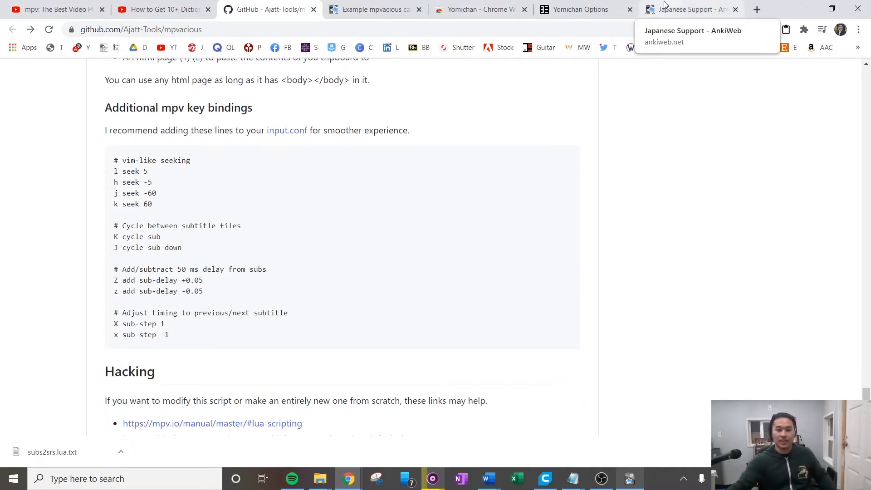
Step: Review the Dictionaries and Anki Options sections of the Yomichan options page, including the term deck, model and field mapping
left_click(590, 5)
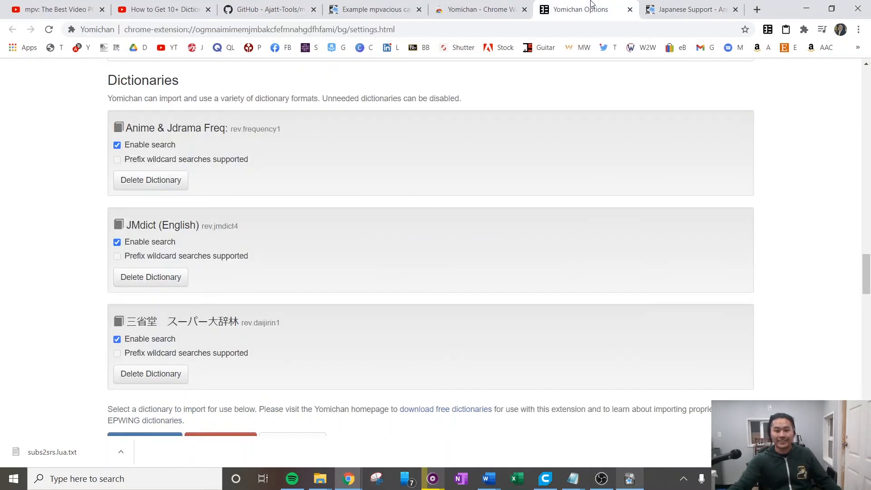
scroll(774, 133, "down", 1)
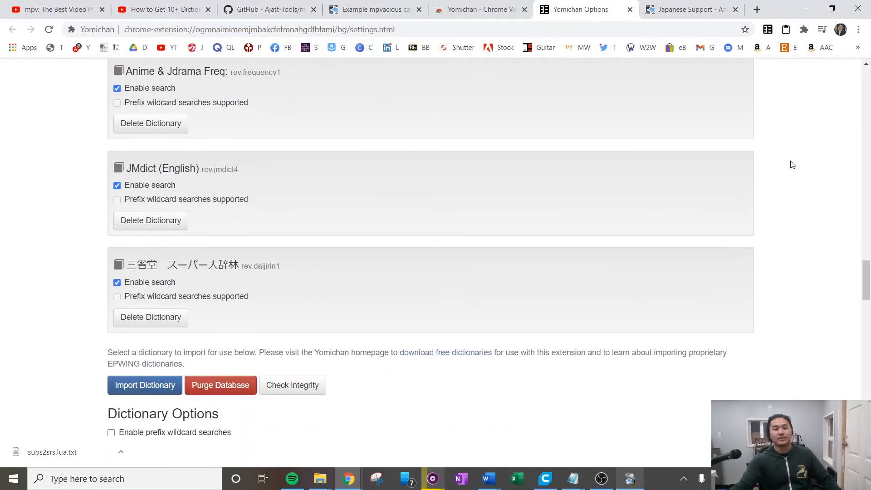
scroll(789, 177, "down", 4)
scroll(791, 177, "up", 3)
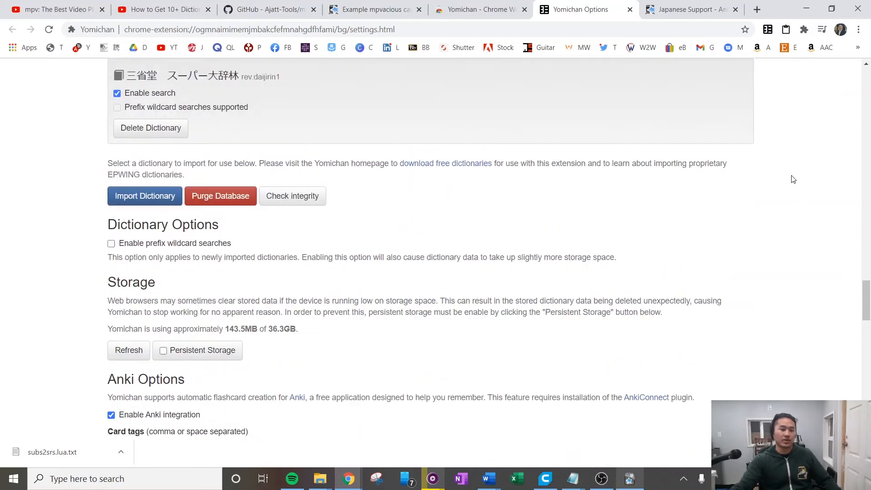
scroll(682, 183, "down", 7)
scroll(134, 164, "down", 2)
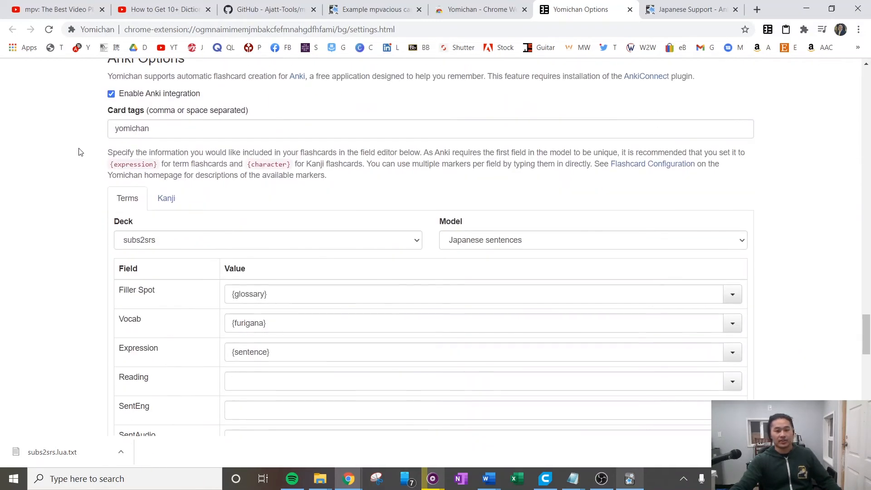
scroll(64, 142, "down", 1)
scroll(67, 143, "up", 1)
scroll(66, 144, "up", 2)
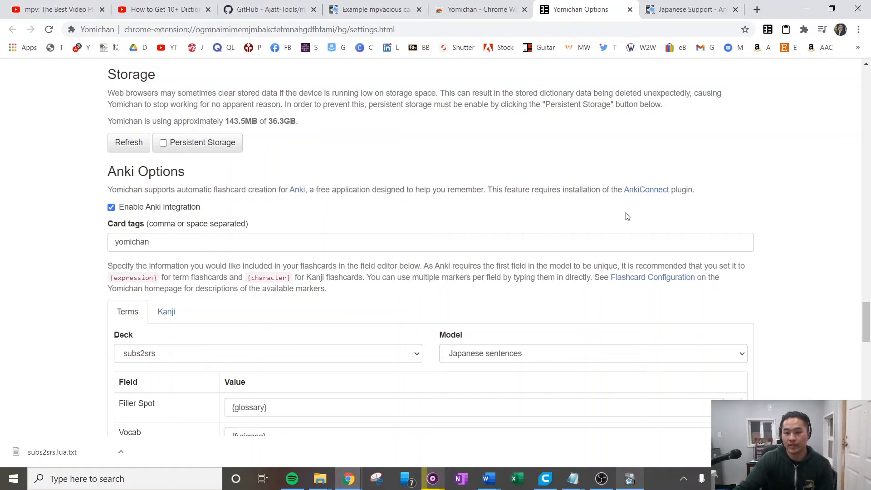
Step: Open the AnkiConnect plugin page linked from Yomichan's Anki Options in a new tab and switch to it
right_click(660, 194)
left_click(667, 199)
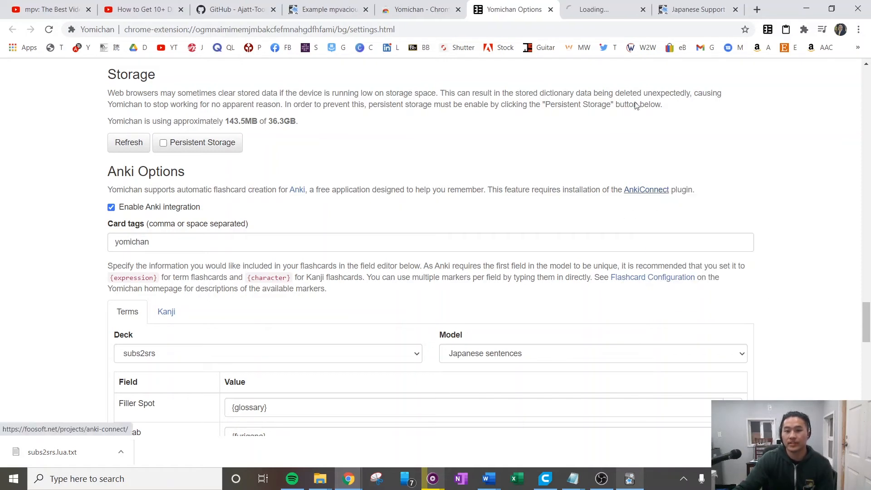
left_click(605, 9)
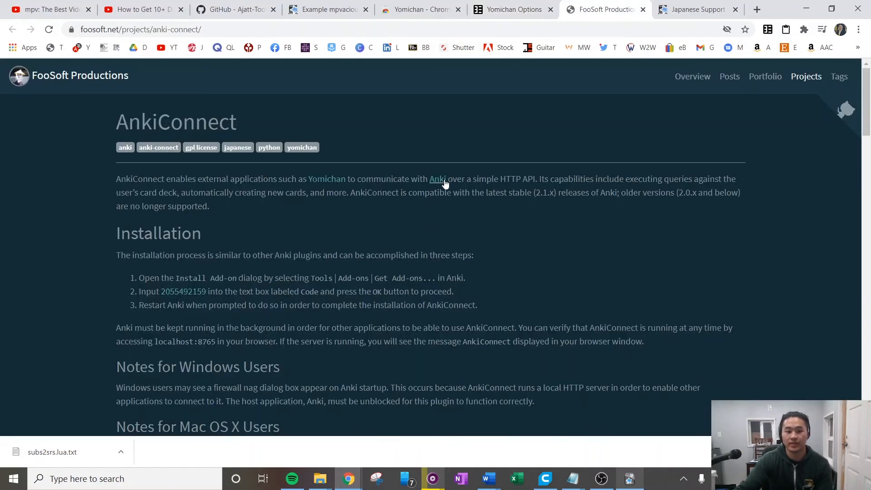
scroll(438, 188, "down", 3)
scroll(196, 173, "up", 2)
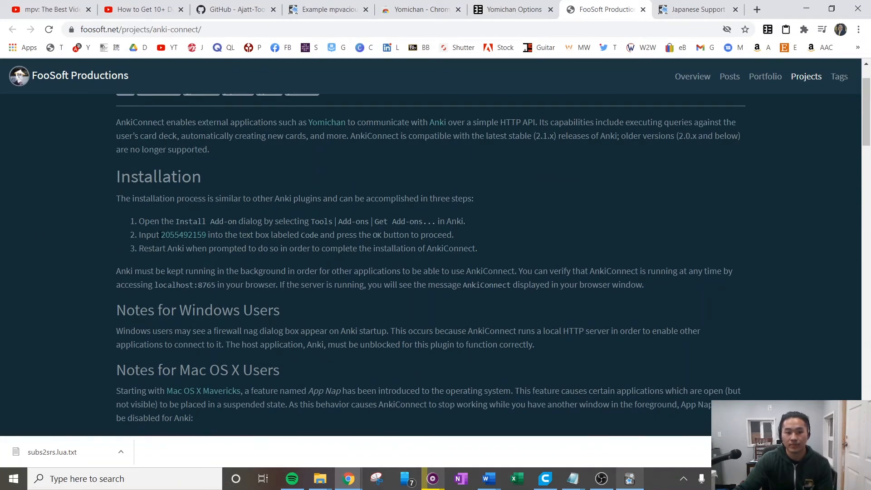
left_click_drag(164, 235, 212, 236)
left_click(629, 478)
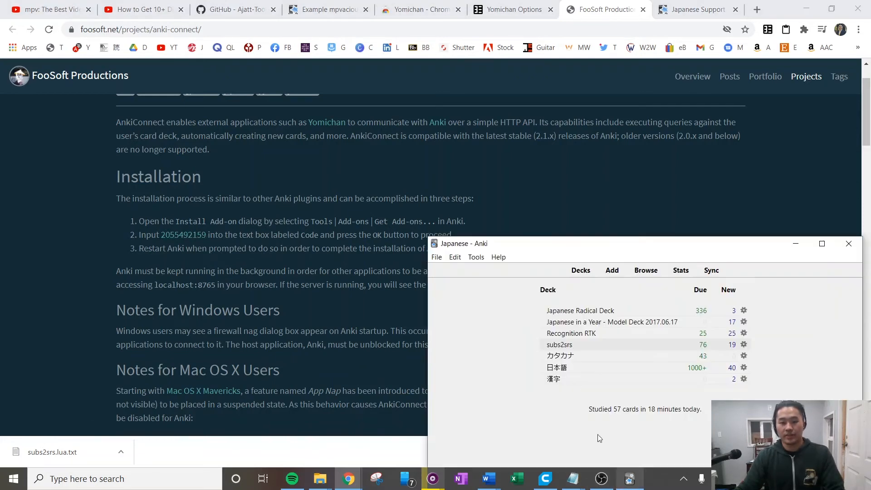
left_click(475, 256)
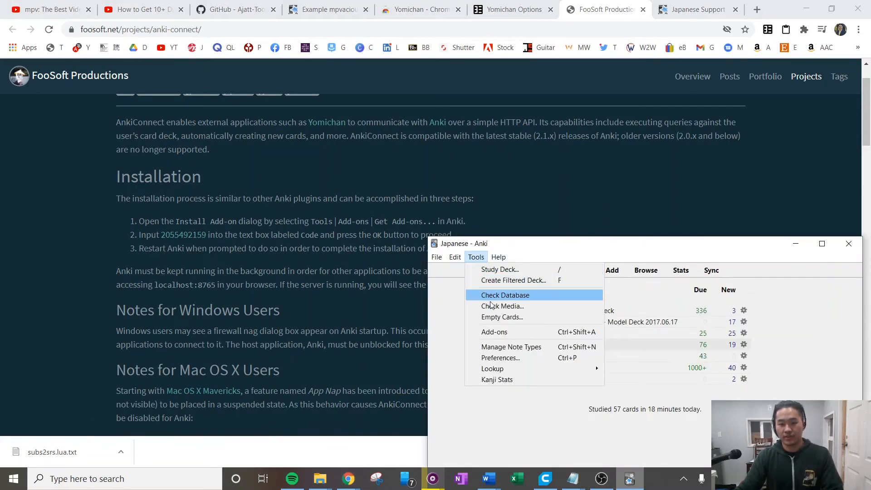
left_click(499, 332)
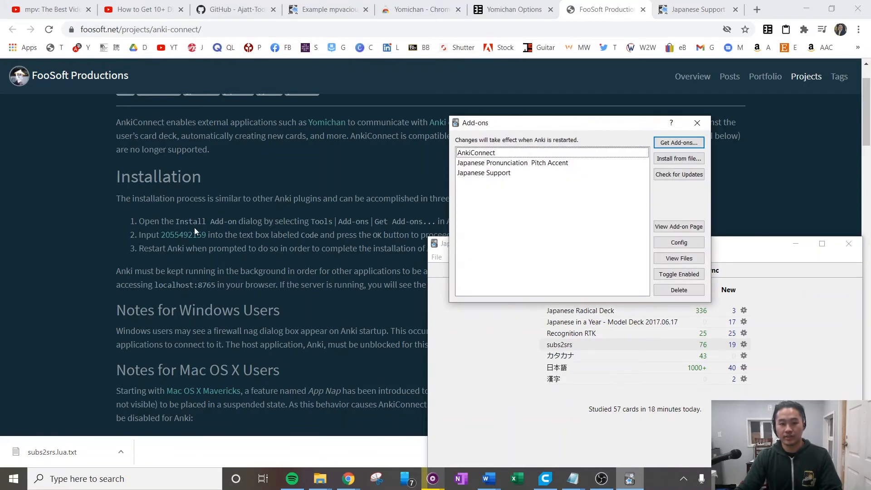
left_click(686, 143)
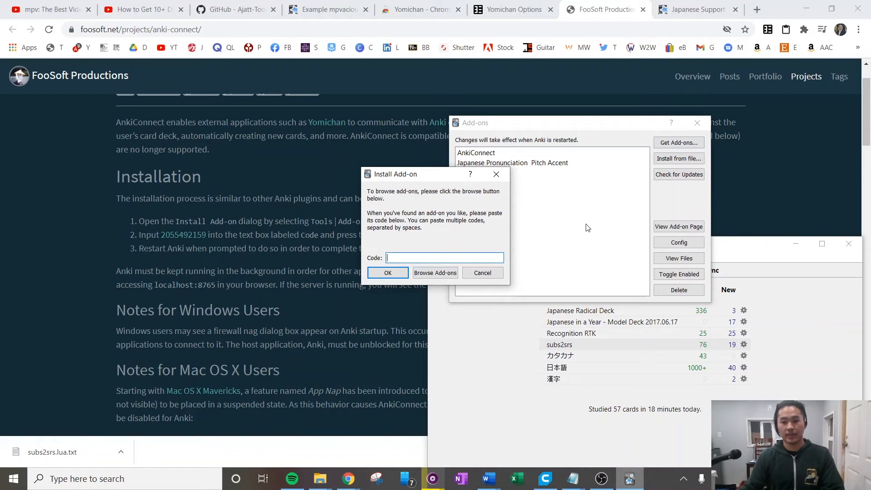
Step: Close Anki's add-on dialogs without installing anything, minimize Anki and close the AnkiConnect page
left_click(492, 176)
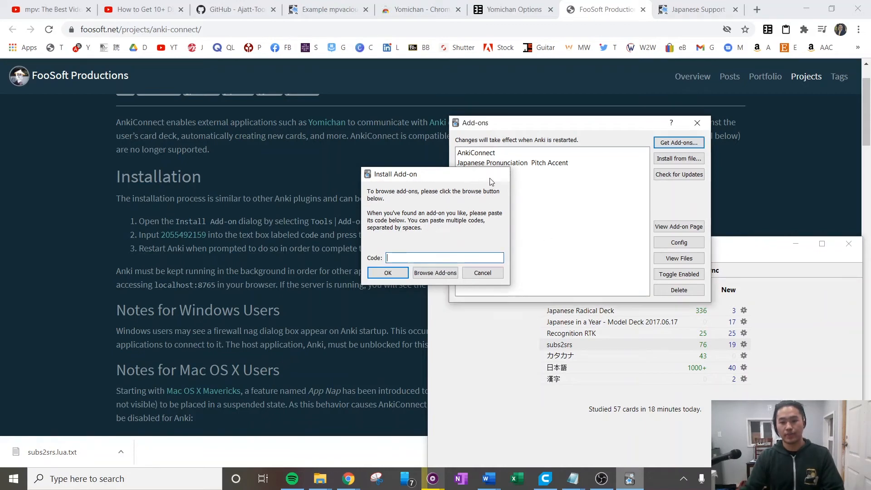
left_click(489, 154)
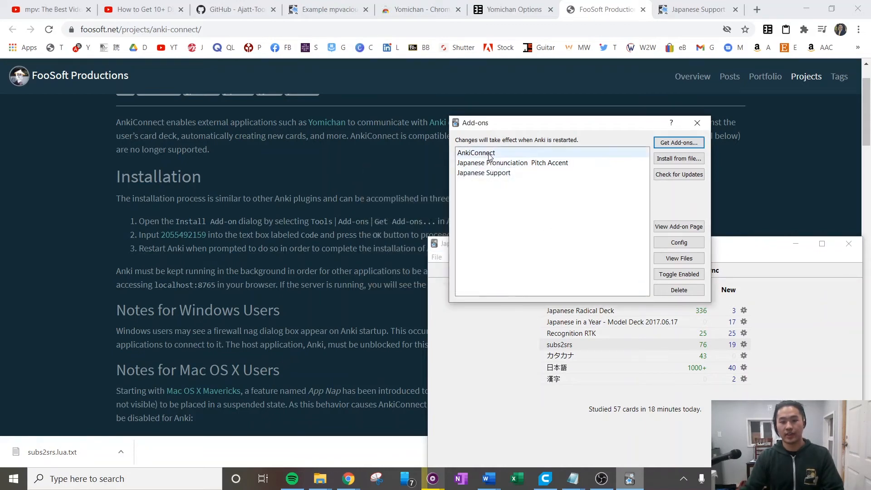
left_click(695, 124)
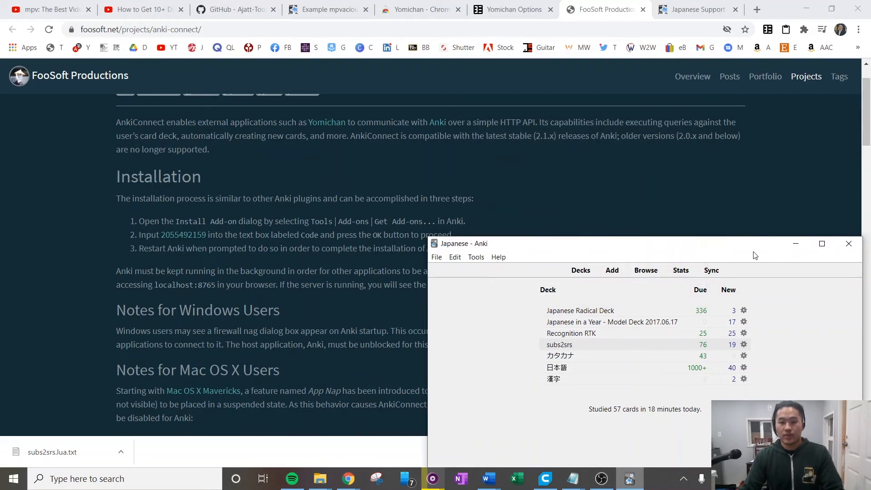
left_click(796, 244)
left_click(643, 10)
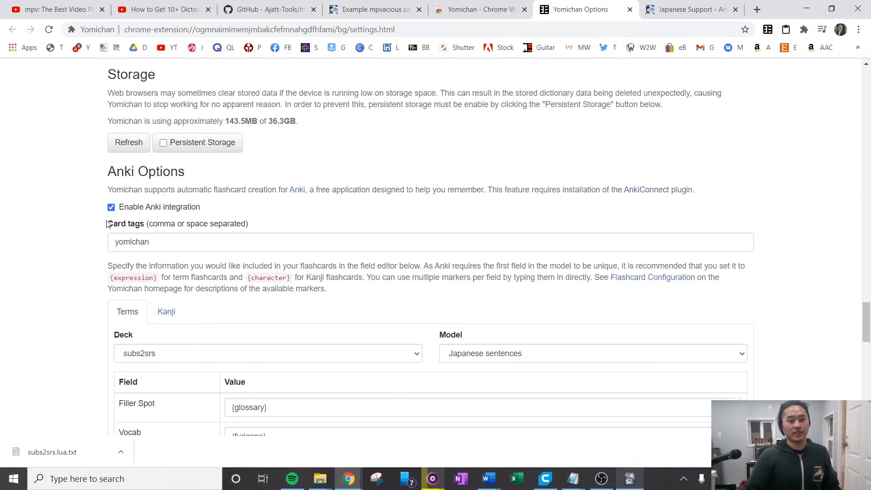
Step: Review the card tags setting in Yomichan's Anki Options and continue to the term deck and model settings
left_click(159, 251)
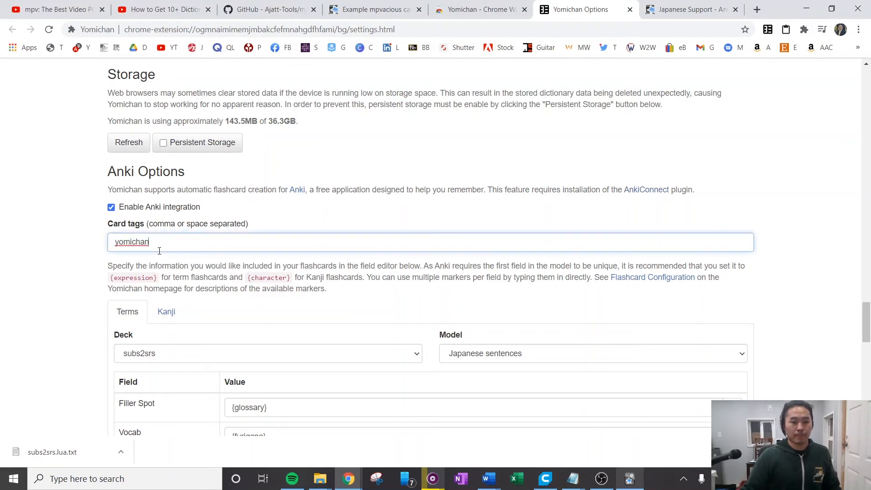
scroll(145, 195, "down", 1)
left_click(55, 198)
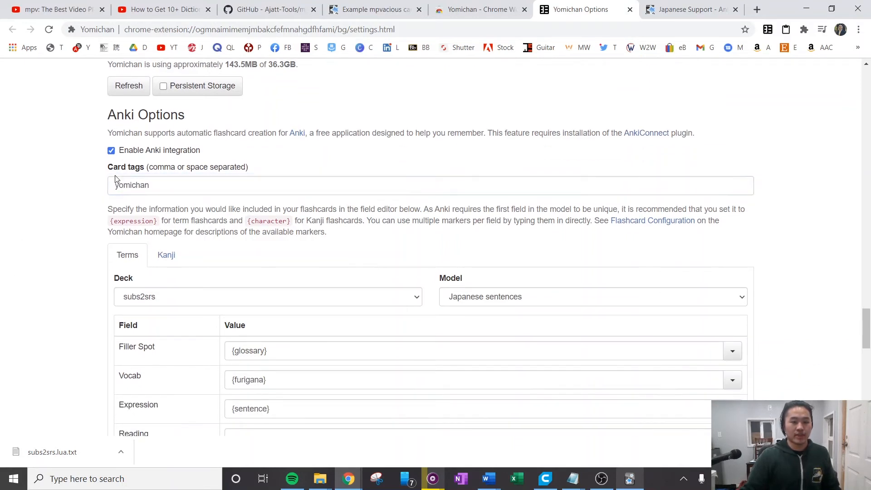
left_click_drag(166, 184, 19, 228)
left_click(70, 198)
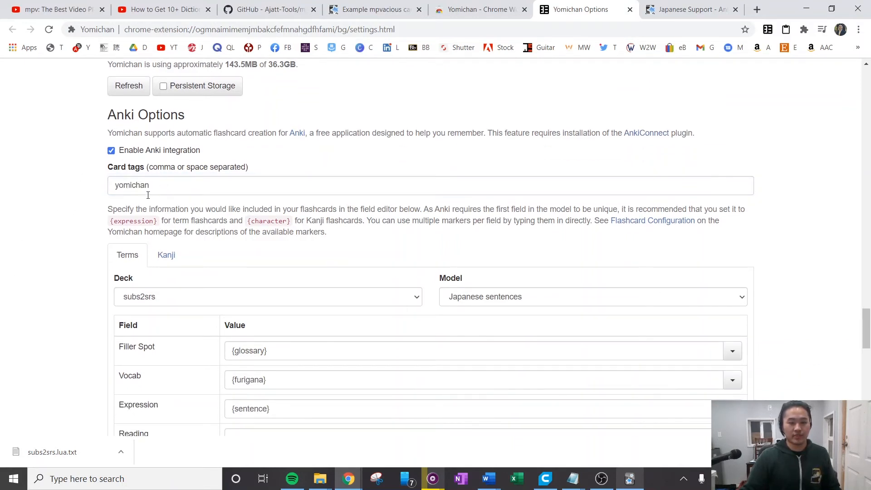
scroll(89, 224, "down", 1)
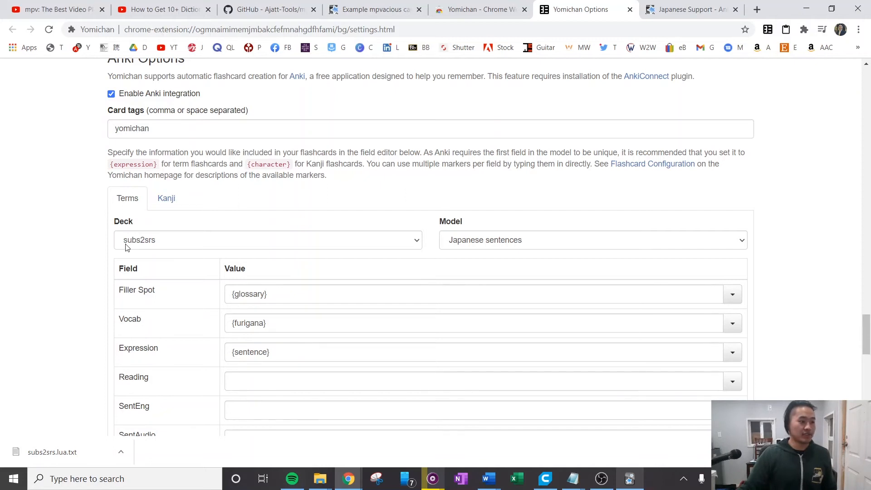
scroll(126, 247, "down", 1)
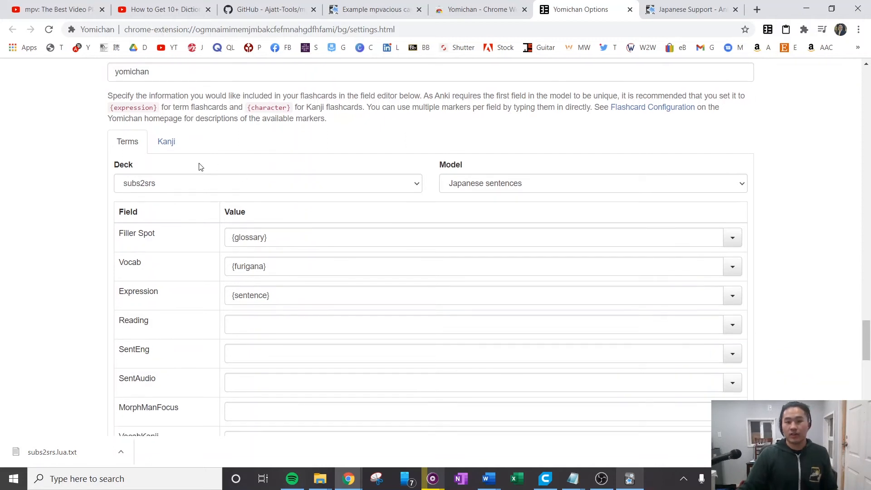
Step: Choose subs2srs as the deck for term cards and look through the available card models
left_click(166, 184)
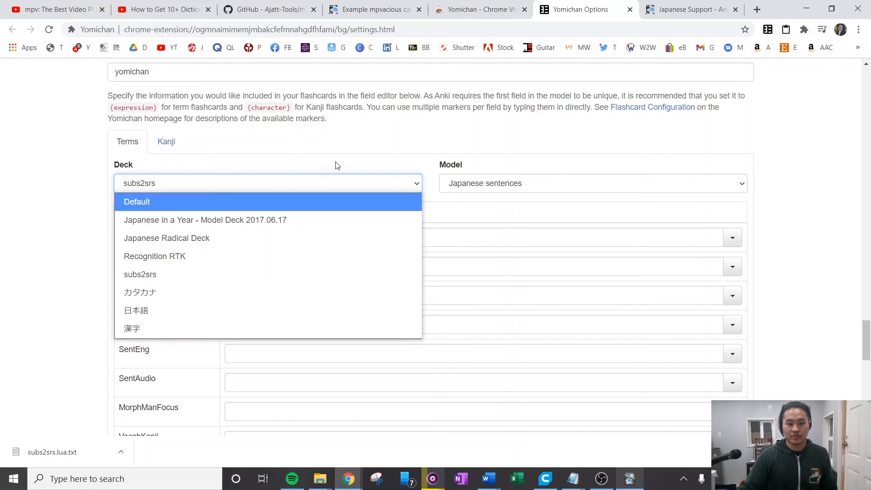
left_click(302, 171)
left_click(293, 186)
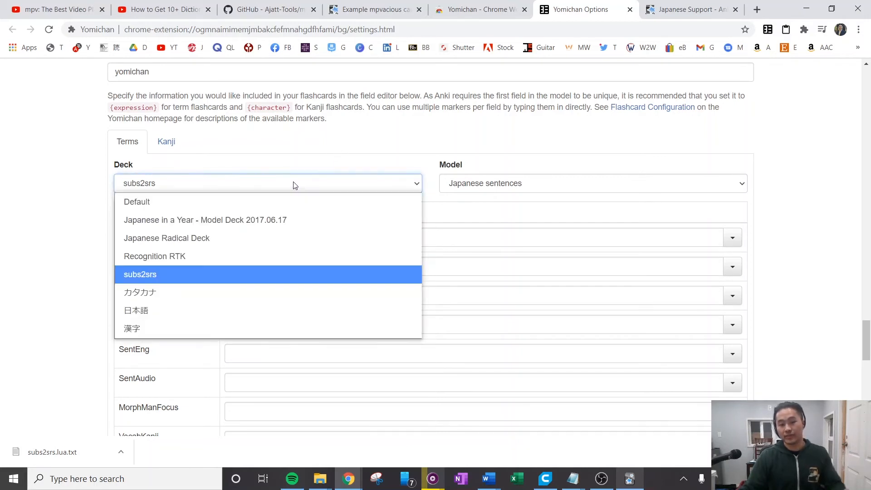
left_click(260, 272)
left_click(510, 187)
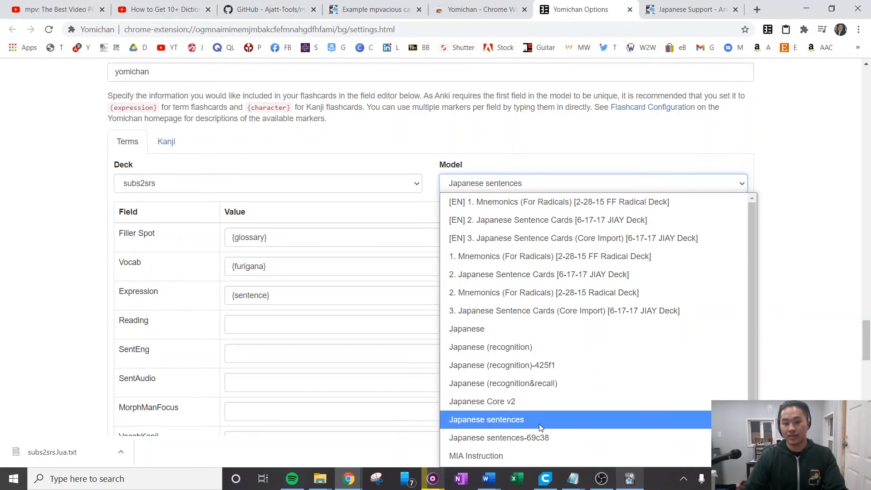
left_click(359, 208)
Step: Examine the markers available for the Filler Spot and Vocab fields of the term cards
scroll(311, 194, "down", 1)
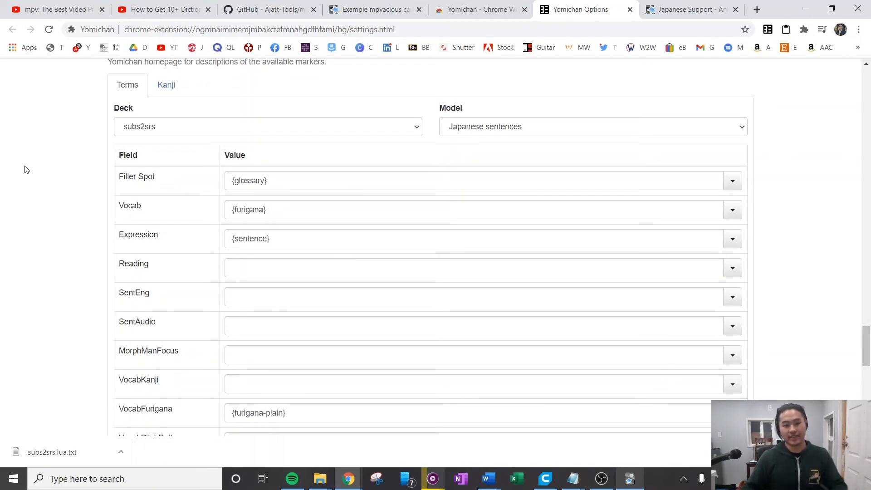
left_click(734, 185)
left_click(752, 190)
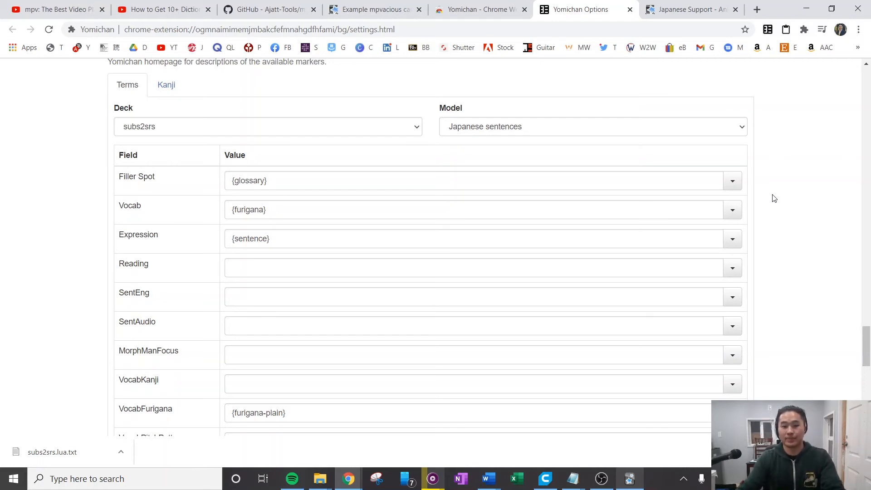
left_click(741, 186)
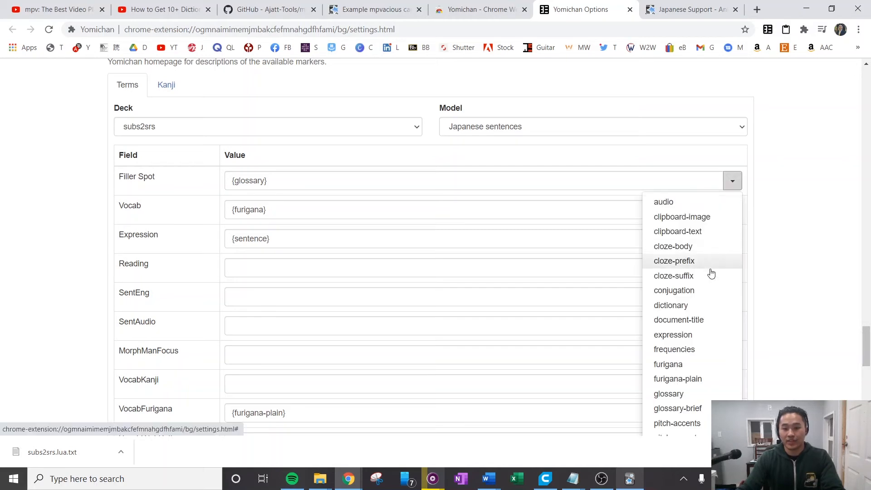
scroll(711, 272, "down", 2)
scroll(781, 237, "up", 1)
left_click(784, 224)
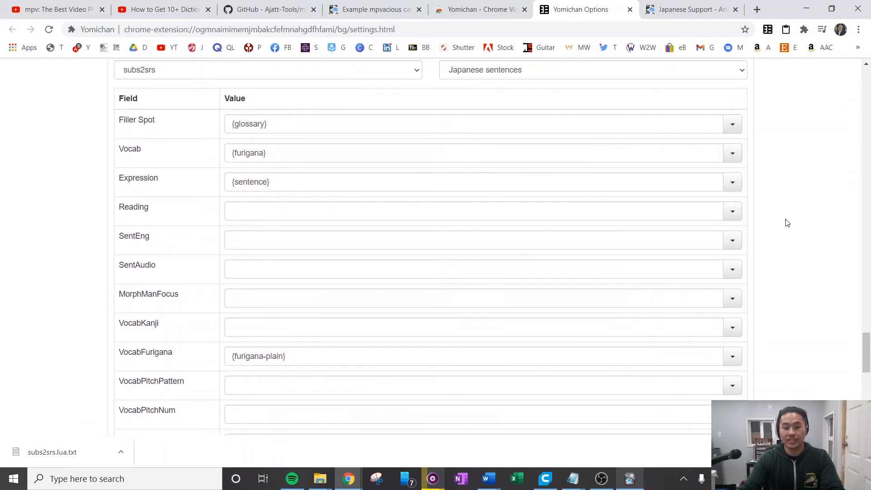
left_click(732, 153)
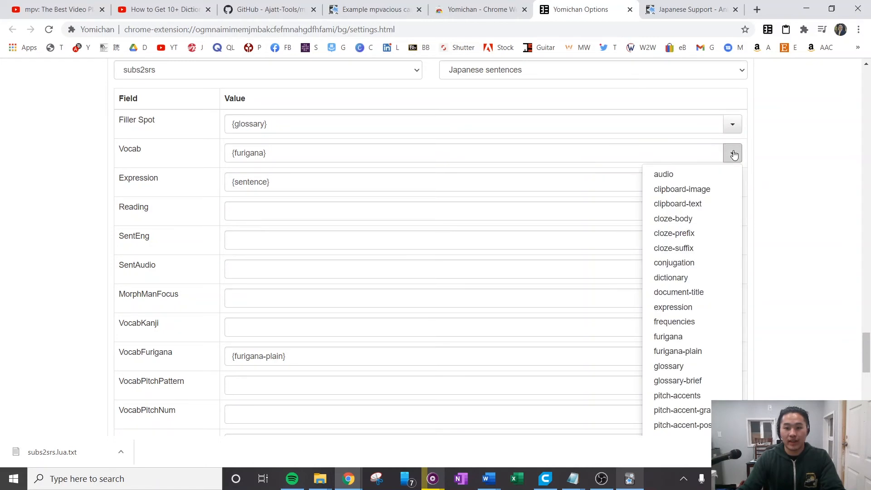
left_click(788, 205)
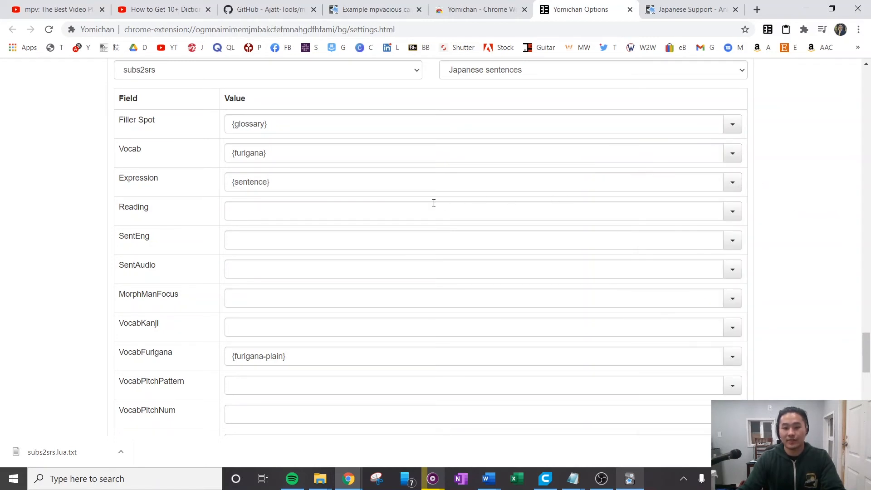
Step: Review the remaining term field mapping from Expression to MakeProductionCard, including the markers available for VocabAudio
scroll(183, 229, "down", 1)
scroll(184, 229, "down", 1)
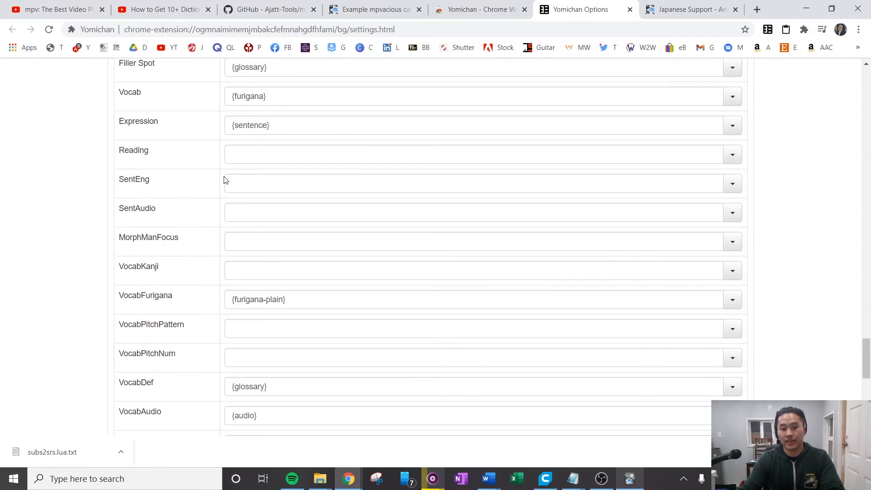
scroll(231, 168, "up", 2)
scroll(298, 290, "down", 1)
scroll(299, 290, "down", 2)
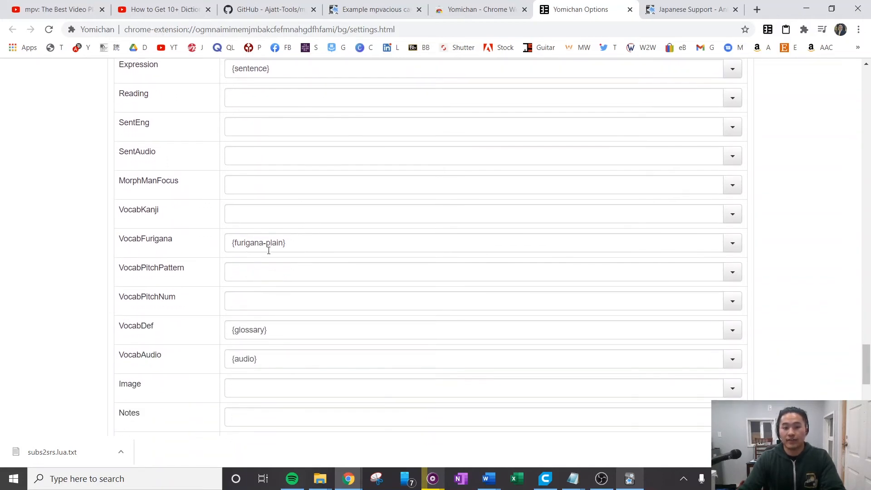
scroll(220, 272, "down", 2)
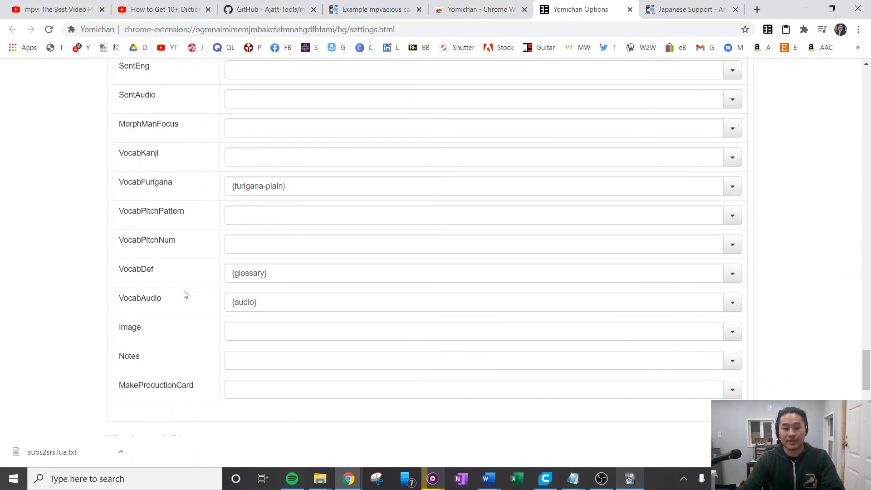
left_click(441, 311)
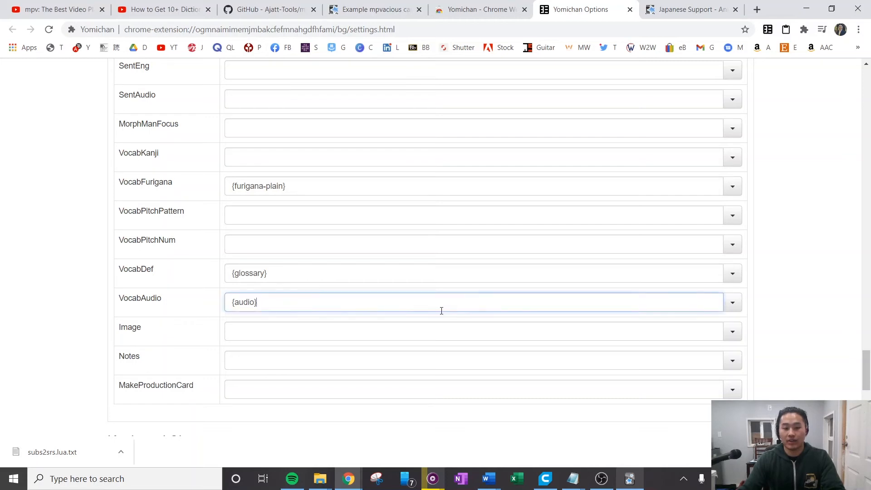
left_click(732, 303)
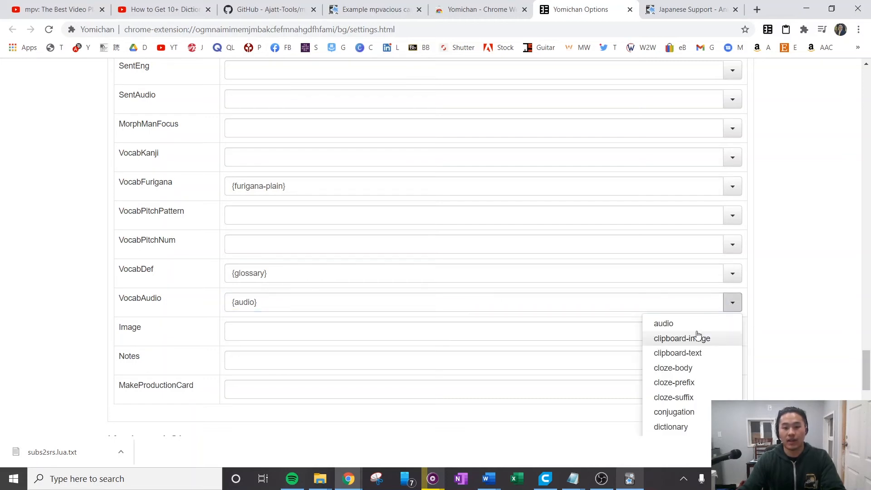
left_click(783, 305)
scroll(169, 278, "down", 1)
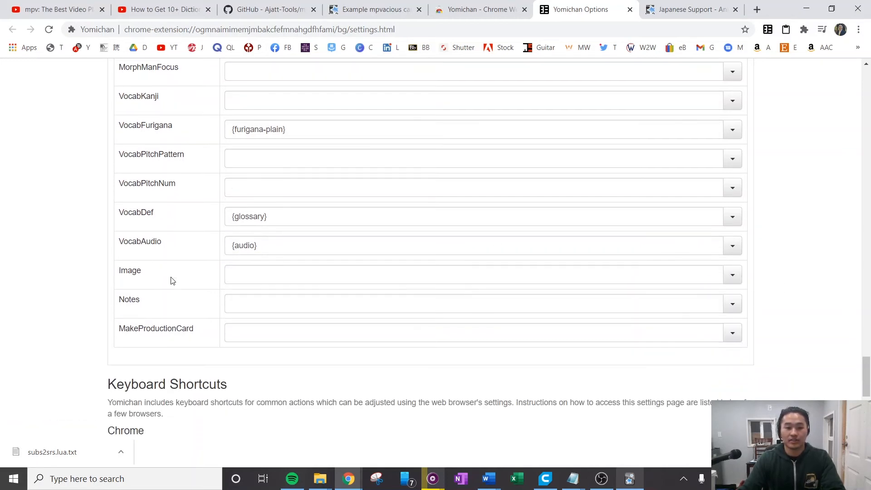
Step: Look over the rest of the Yomichan options, including Keyboard Shortcuts and Backup, and return to Anki Options
scroll(173, 278, "down", 3)
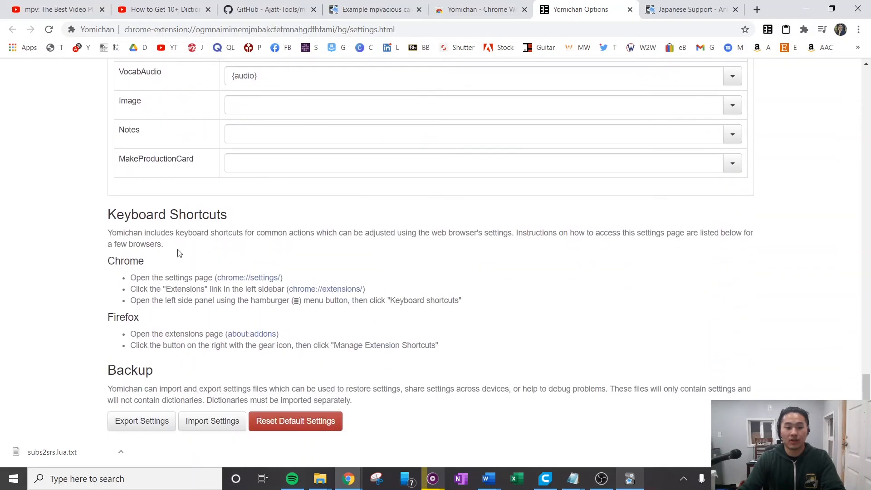
scroll(590, 305, "up", 2)
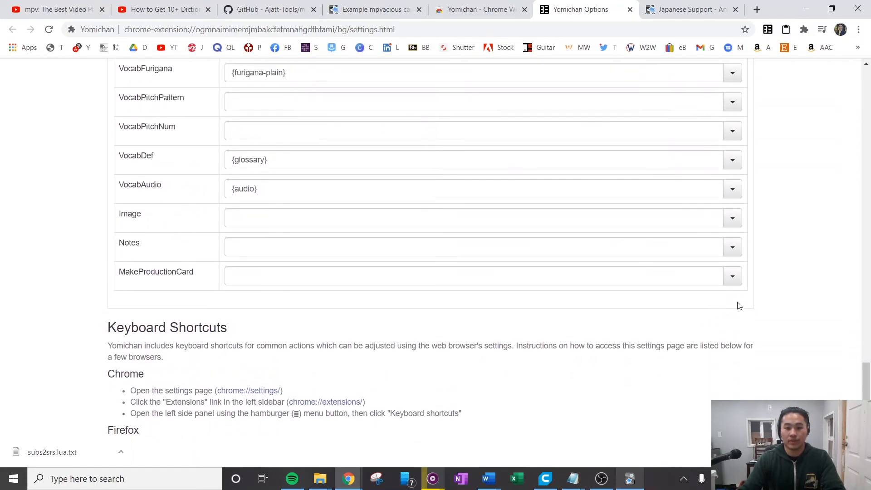
left_click(732, 276)
scroll(772, 272, "up", 8)
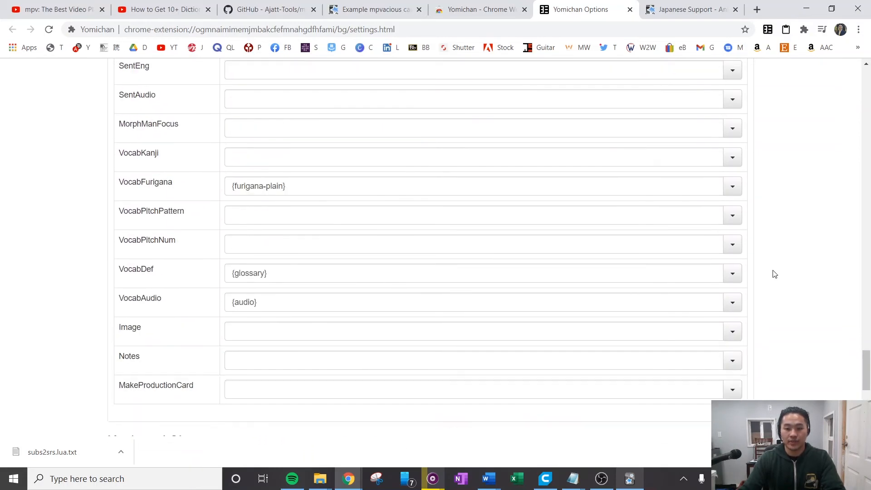
scroll(771, 299, "up", 10)
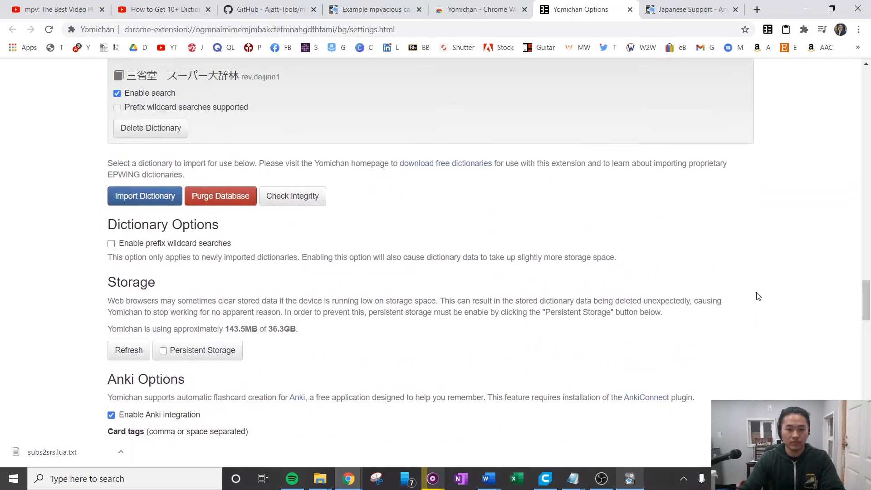
scroll(778, 301, "down", 20)
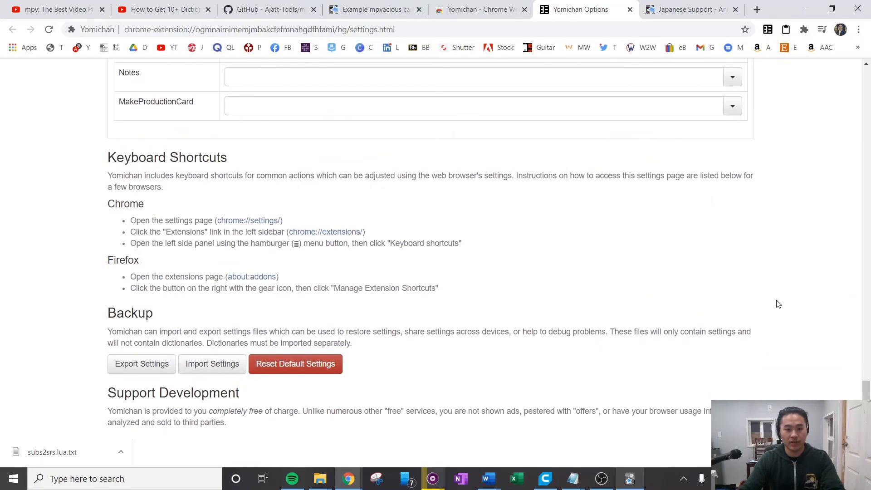
scroll(778, 303, "up", 15)
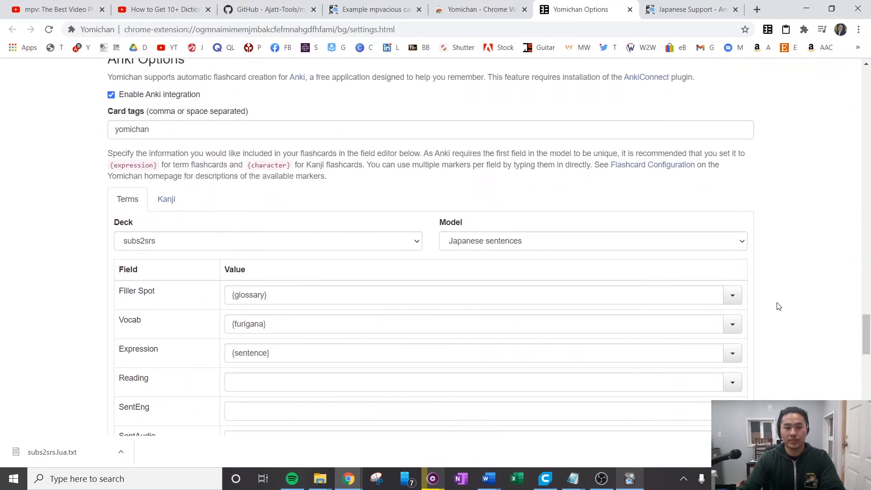
Step: Switch from the Yomichan options to mpv and close the mpvacious options menu over the Re_Zero_2.mkv video
scroll(779, 306, "up", 20)
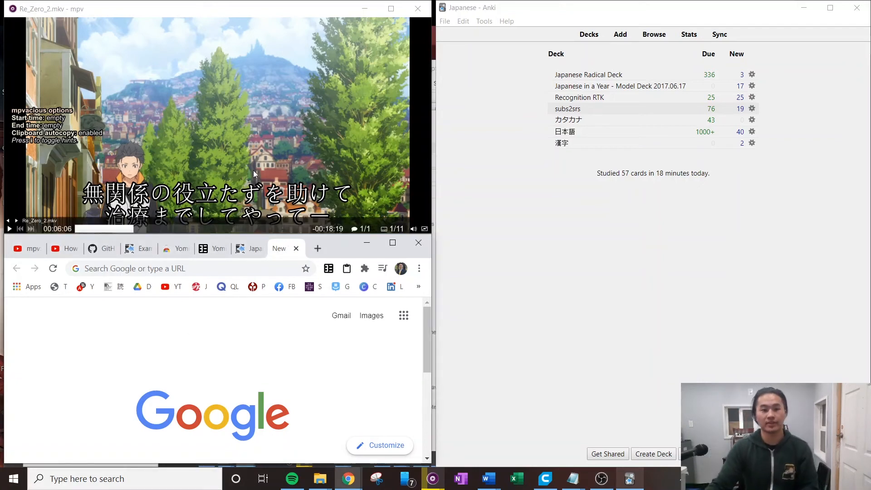
left_click(255, 152)
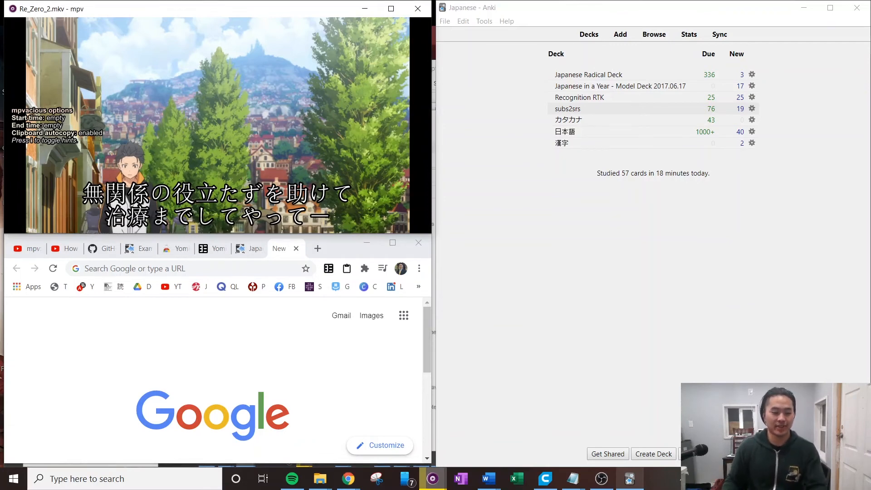
key("a")
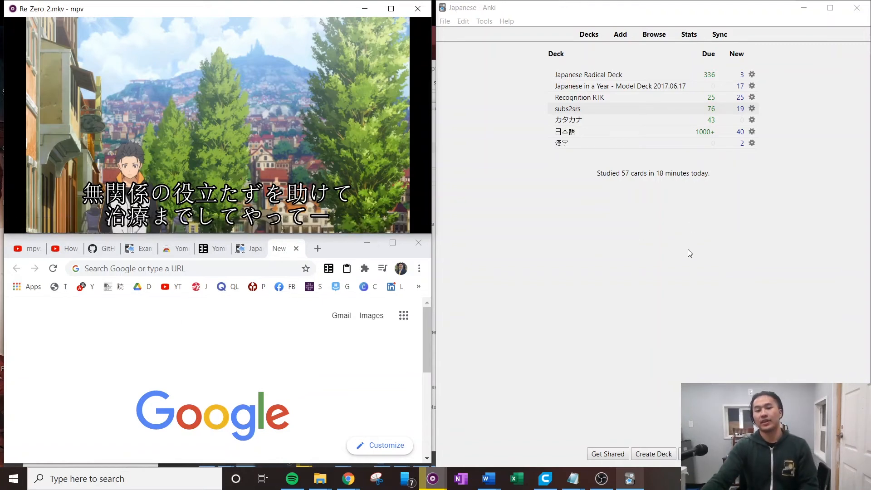
left_click(697, 271)
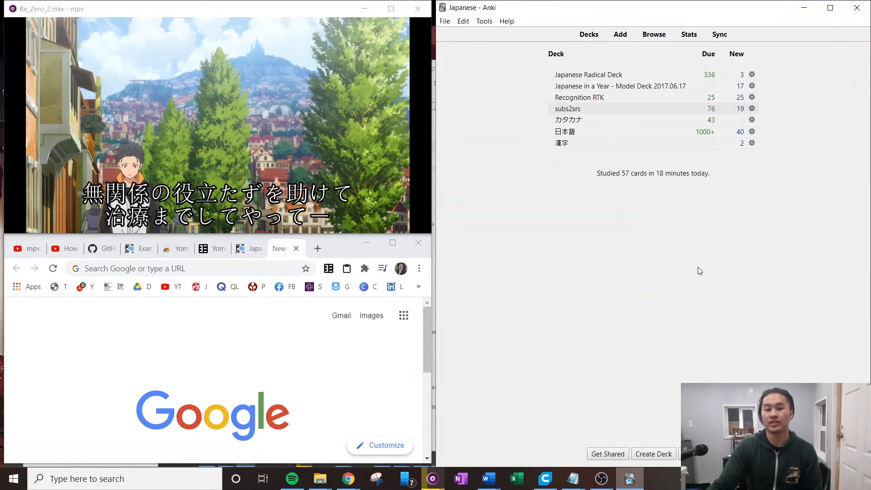
Step: Open Yomichan Search in Chrome and turn on its clipboard monitor
left_click(316, 365)
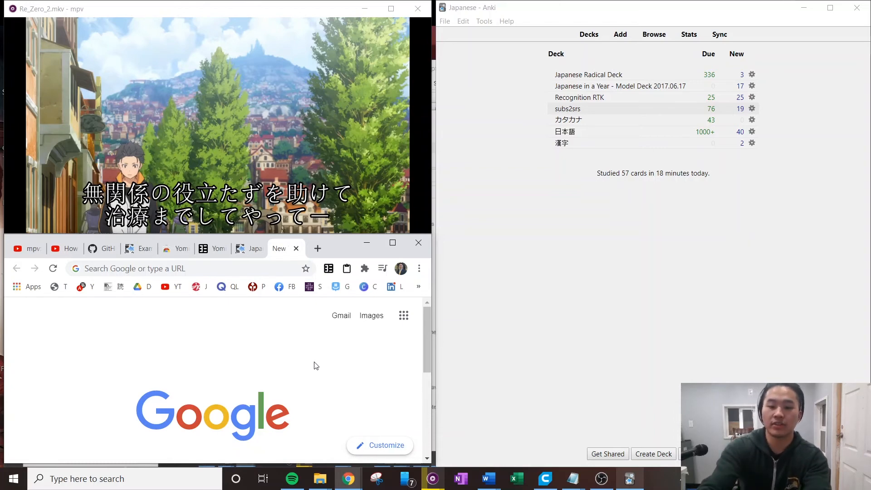
key("alt+Insert")
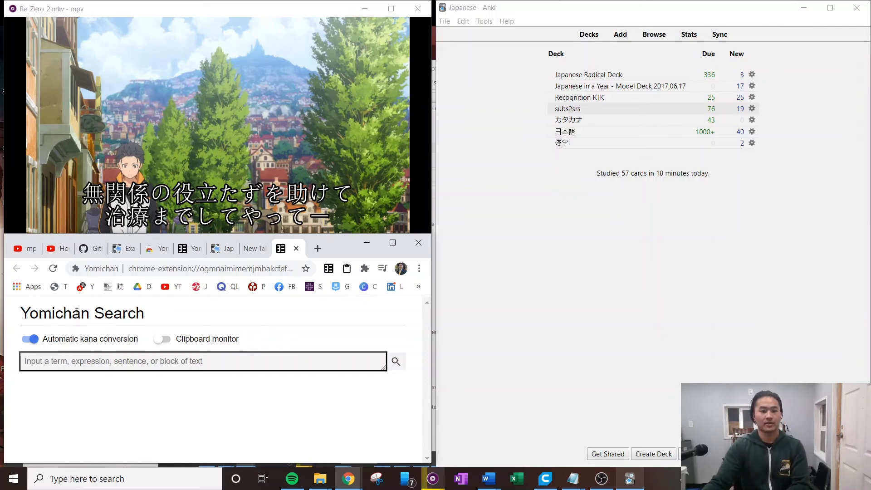
left_click(163, 342)
left_click(164, 342)
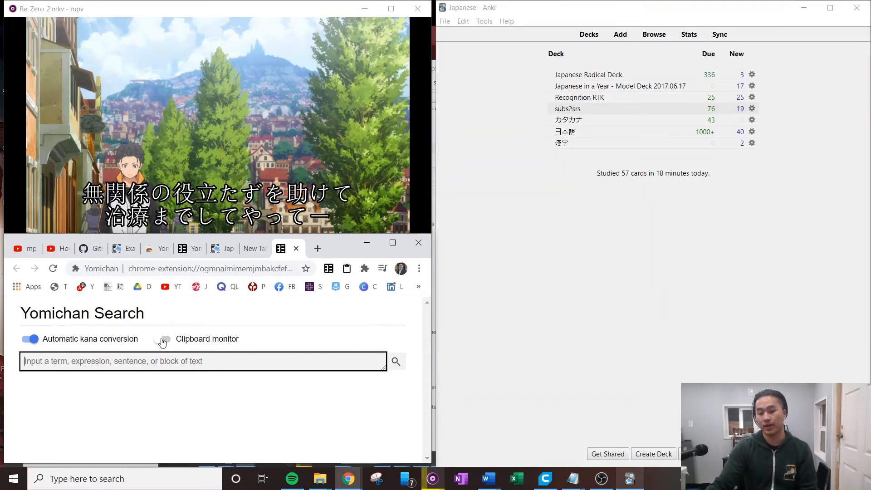
left_click(163, 342)
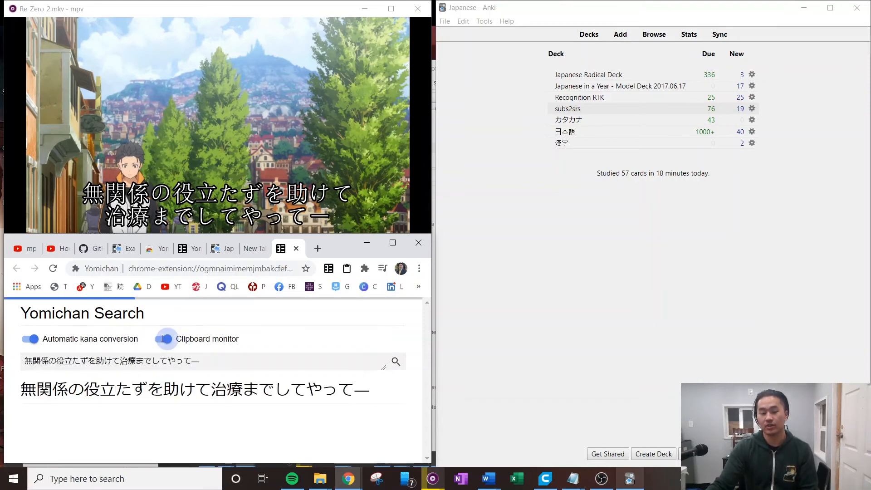
Step: In mpv, open the mpvacious options, review the binding hints and set the timings to the current subtitle
left_click(262, 132)
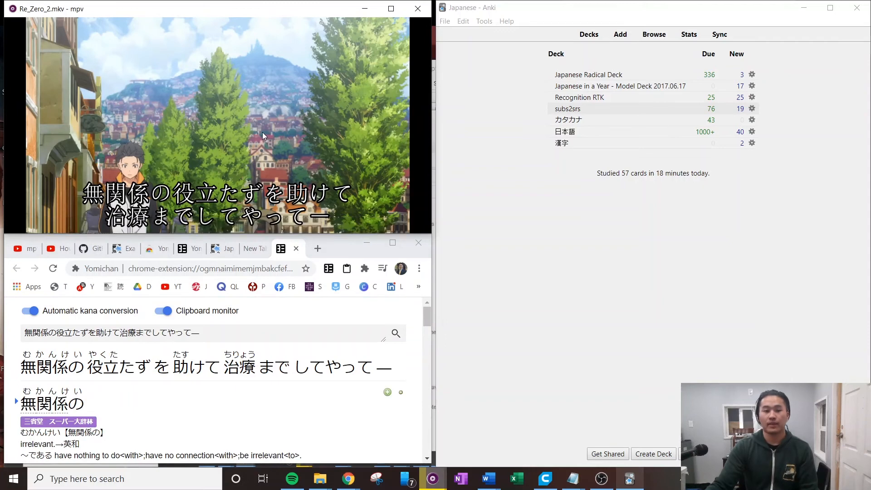
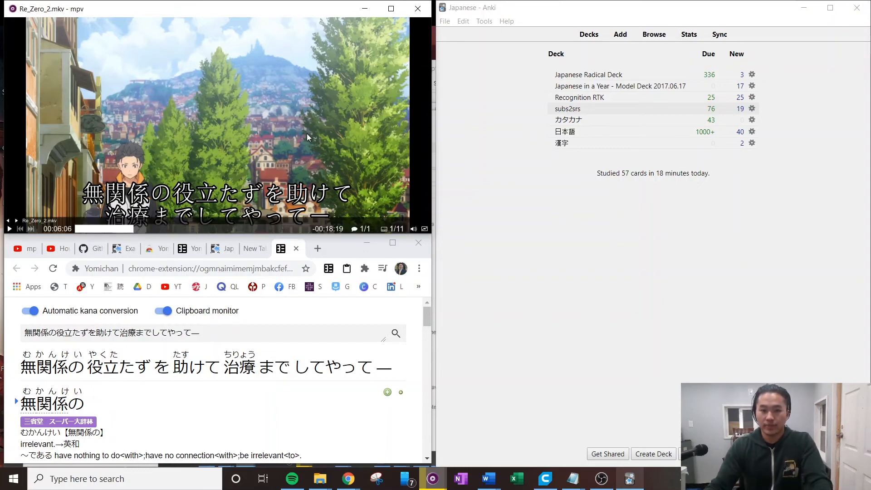
key("a")
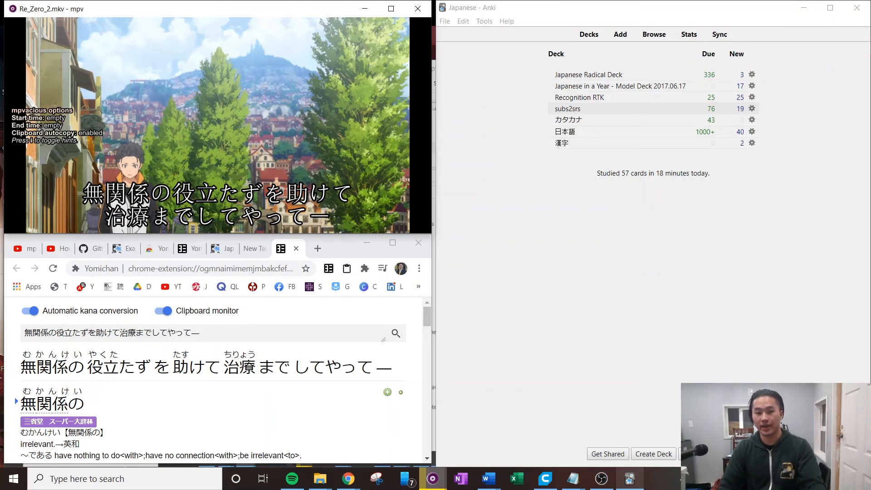
key("Escape")
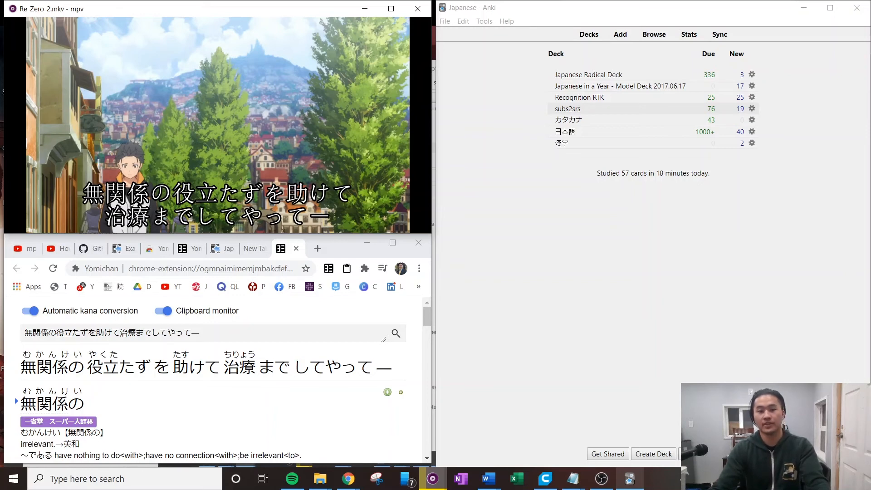
key("a")
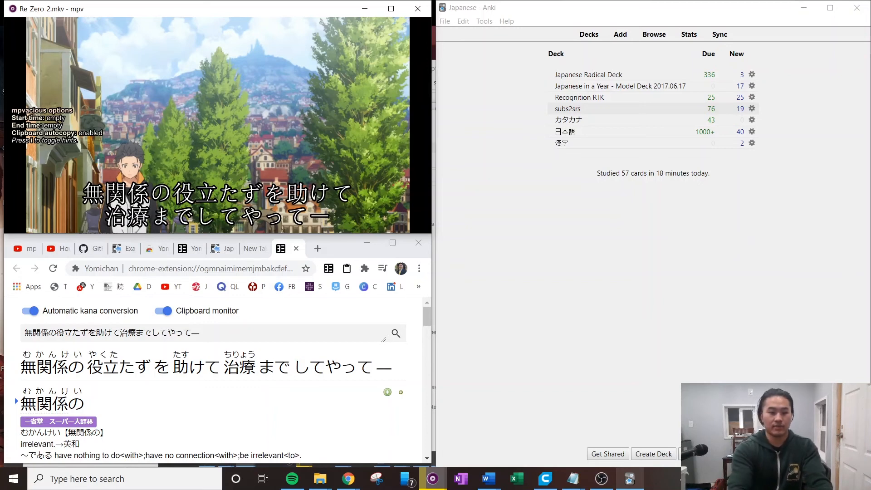
key("i")
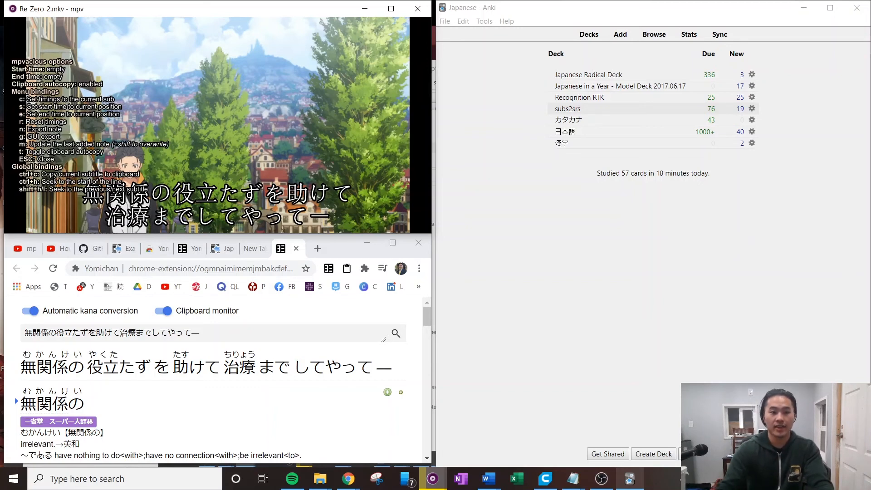
mouse_move(329, 161)
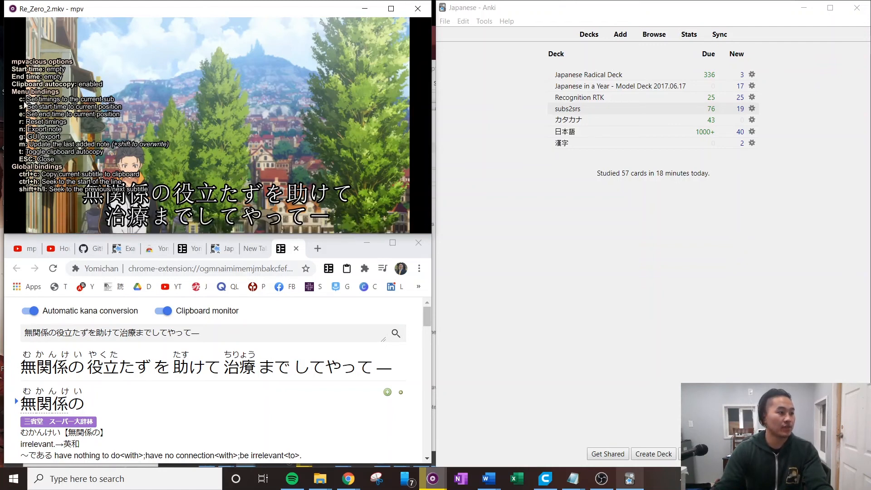
mouse_move(30, 113)
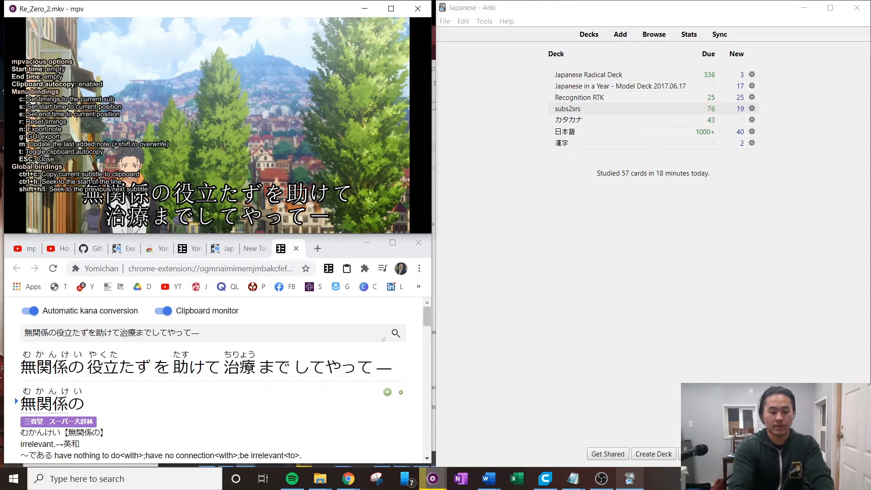
key("i")
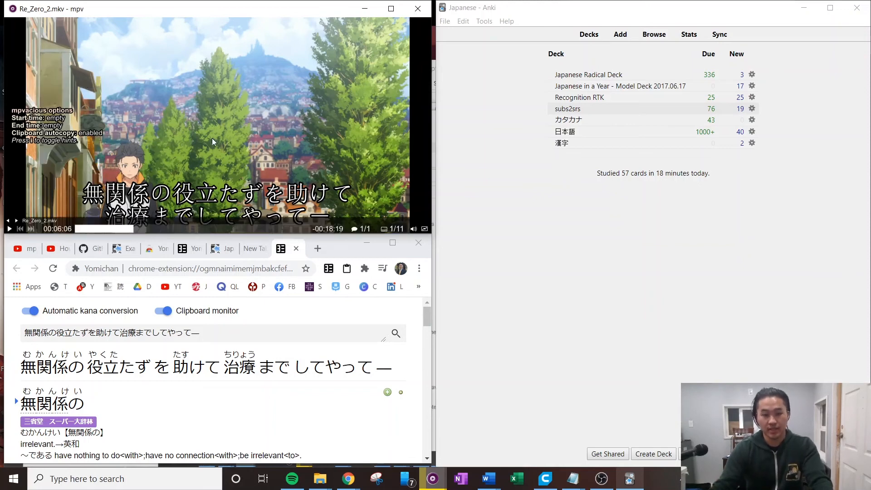
key("c")
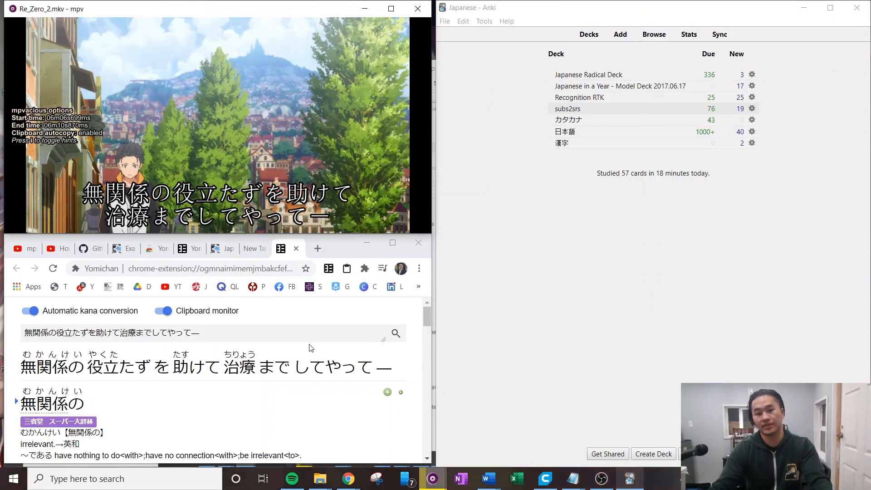
Step: Look up 助けて from the captured subtitle sentence in Yomichan Search and add its first entry to Anki as an expression
left_click(355, 404)
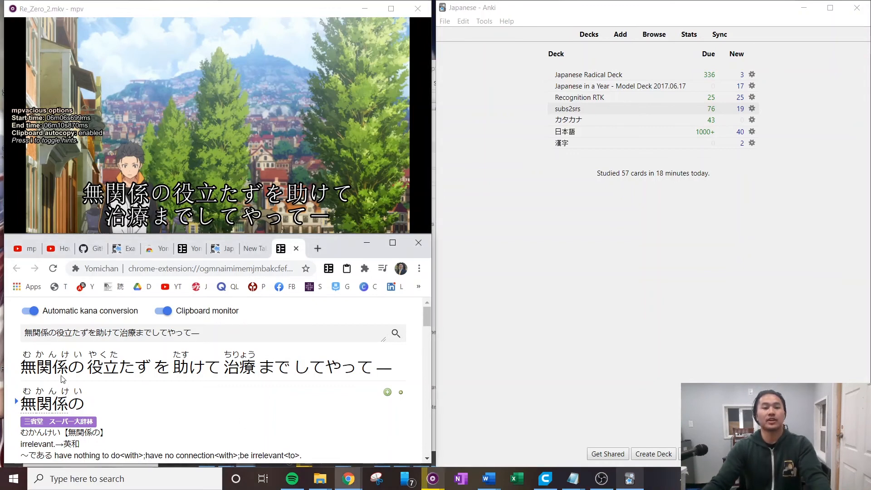
left_click(176, 371)
scroll(240, 380, "down", 1)
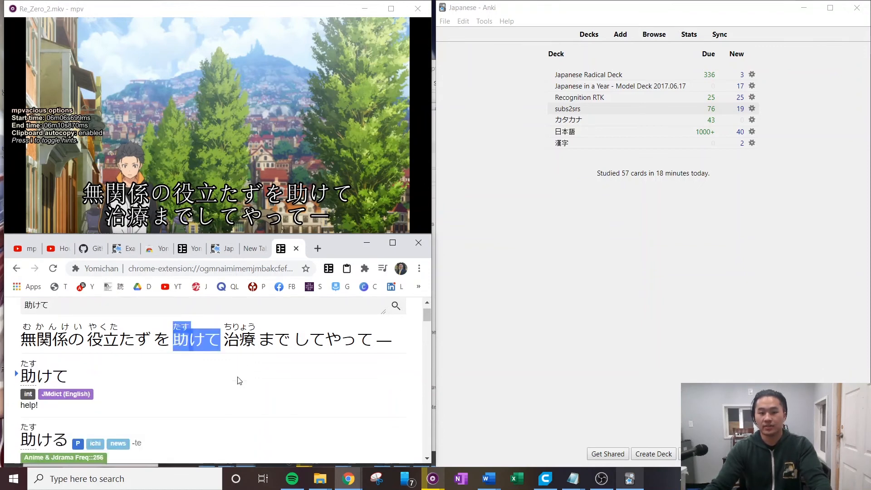
scroll(239, 380, "down", 1)
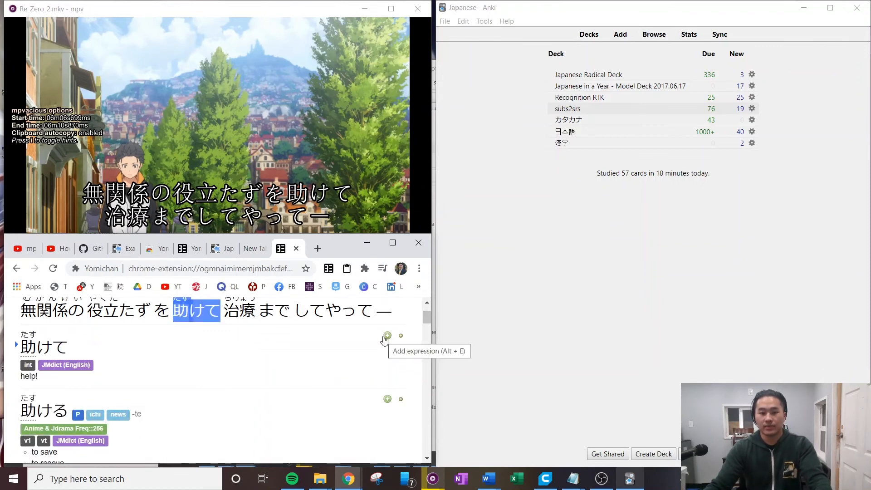
scroll(385, 340, "up", 1)
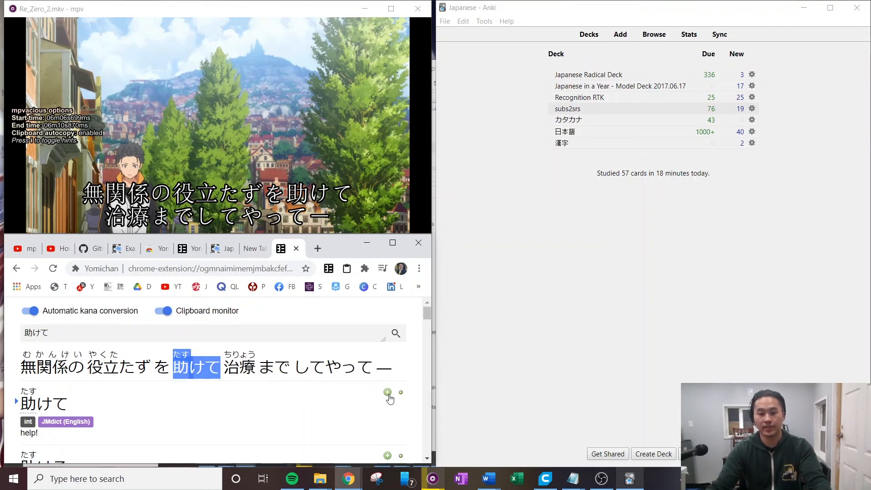
left_click(388, 393)
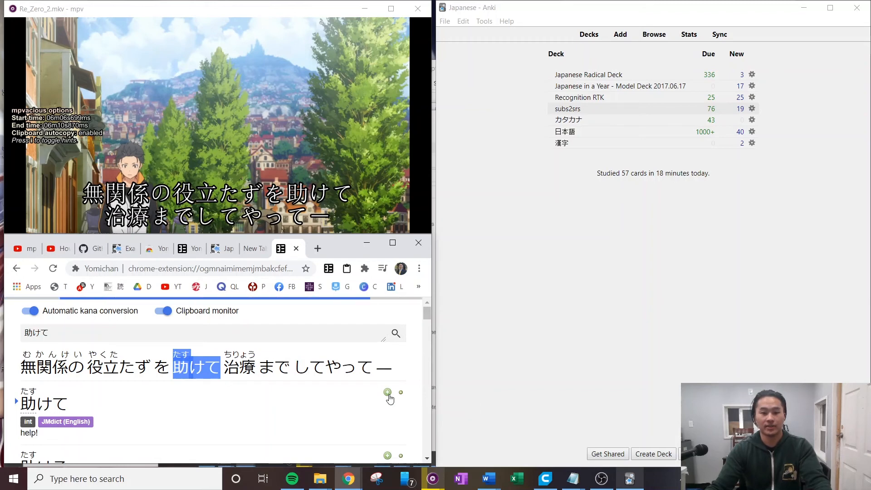
Step: Return to mpv, set the timings to the current subtitle again and update the last added note through mpvacious
left_click(271, 146)
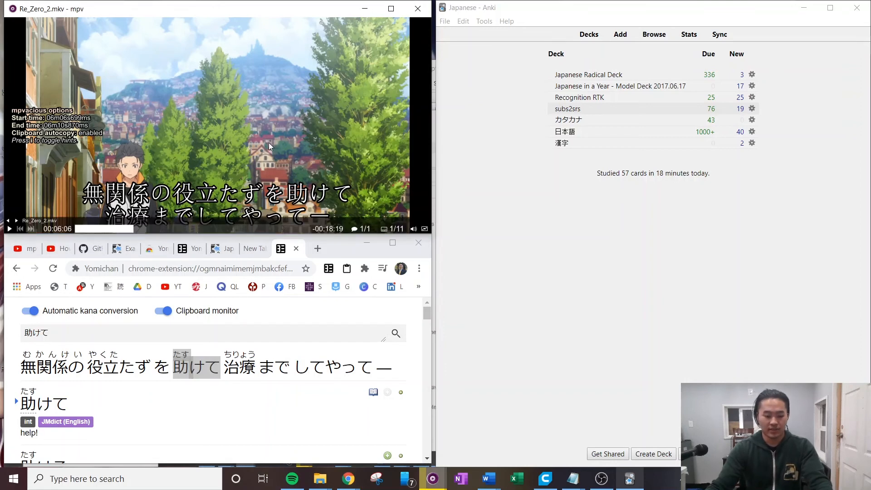
key("c")
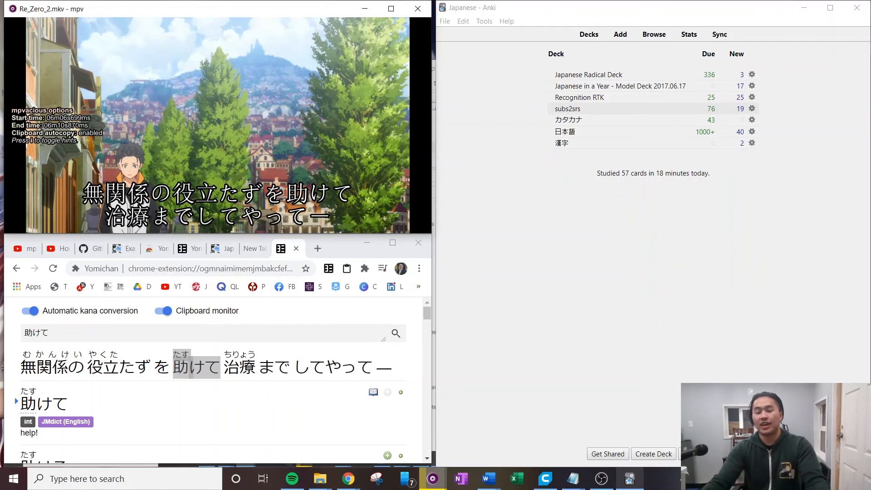
key("m")
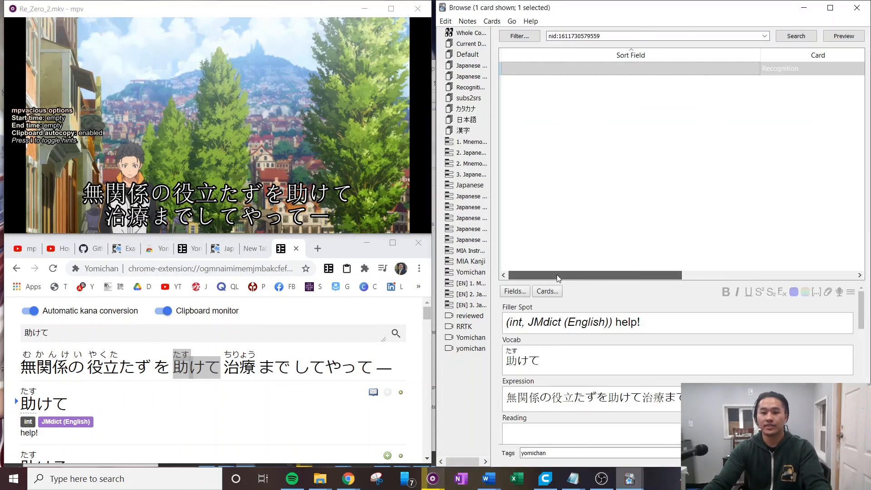
Step: Examine the updated note in the Anki browser, from the Filler Spot, Vocab and Expression fields through SentAudio, the image and Notes
left_click(571, 73)
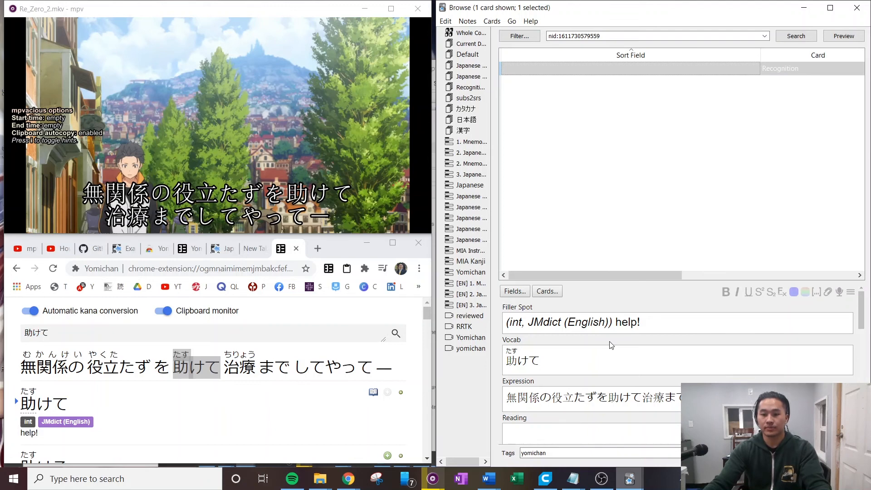
left_click(674, 322)
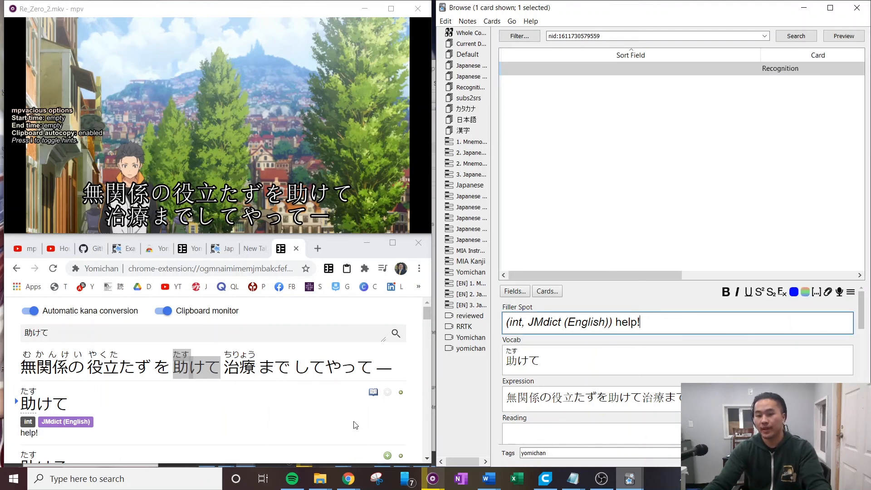
left_click_drag(653, 320, 484, 322)
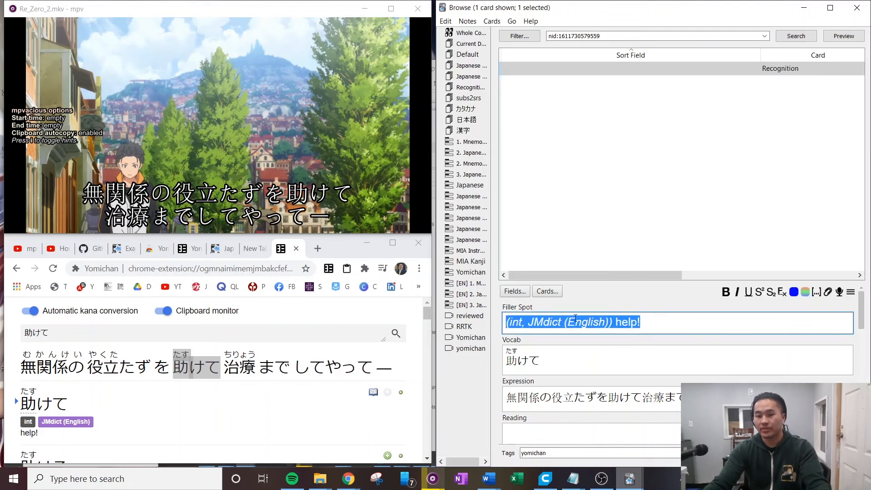
left_click(656, 323)
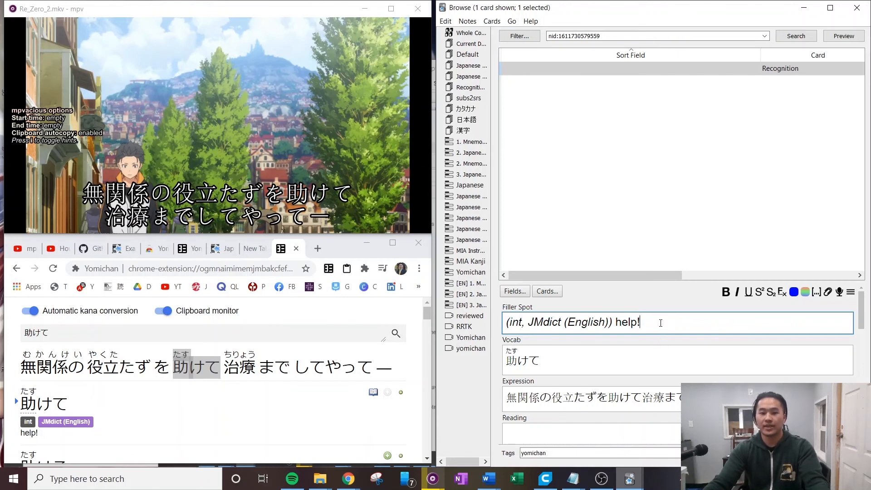
left_click(663, 344)
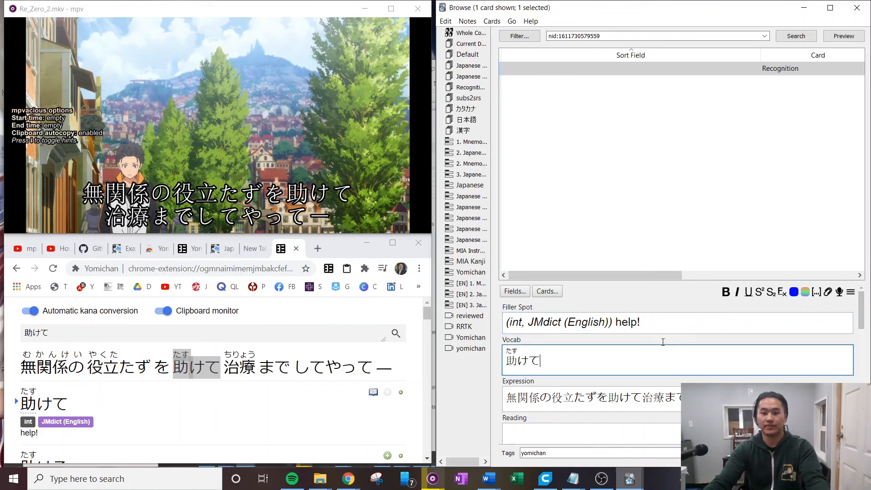
left_click(667, 317)
left_click(664, 363)
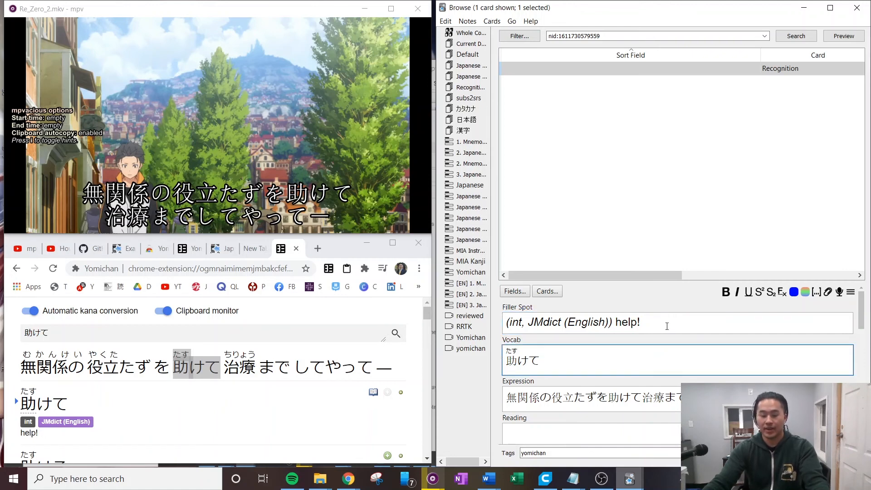
left_click(667, 325)
left_click(671, 370)
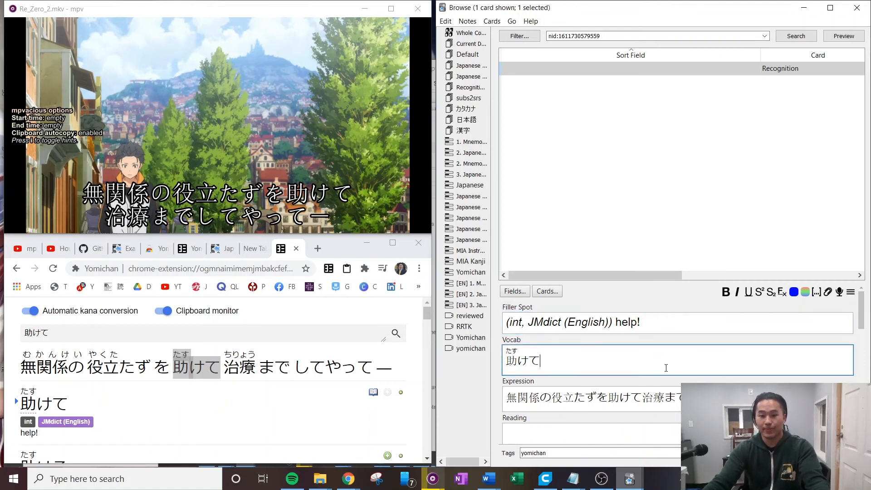
scroll(665, 366, "down", 1)
scroll(684, 365, "down", 10)
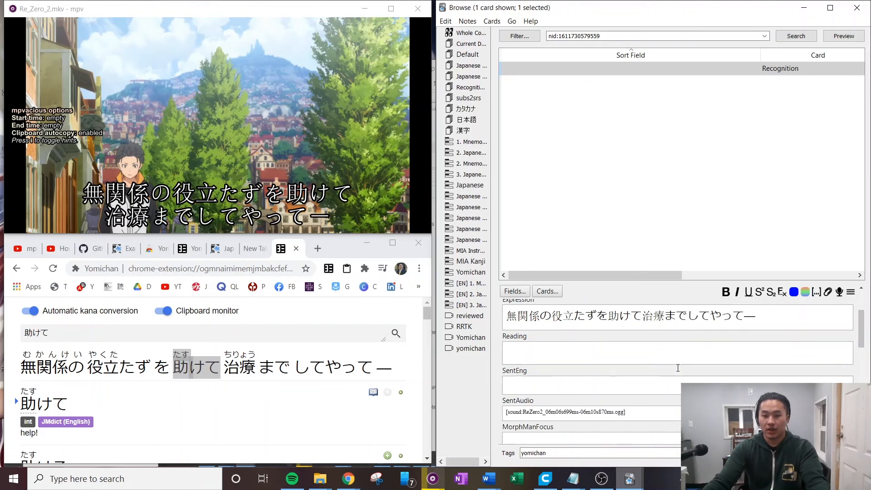
scroll(679, 366, "down", 4)
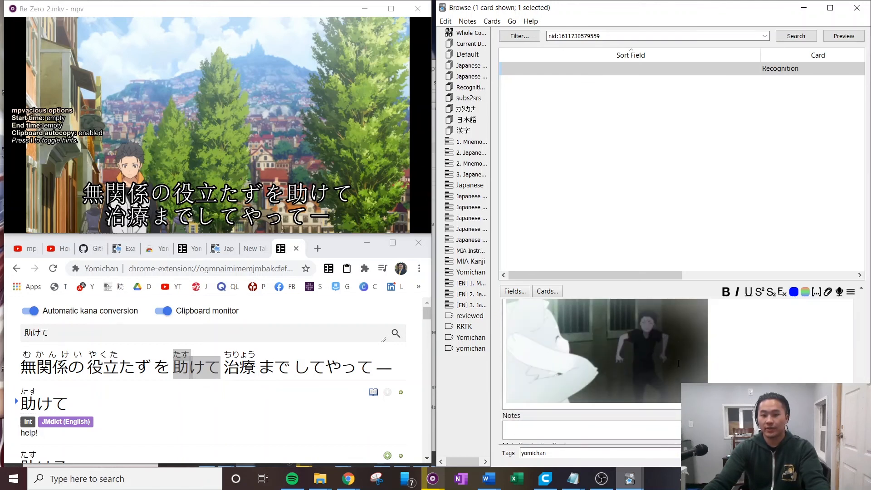
Step: Make 助けて bold in the note's Expression field and leave the field to generate its Reading
scroll(679, 367, "up", 15)
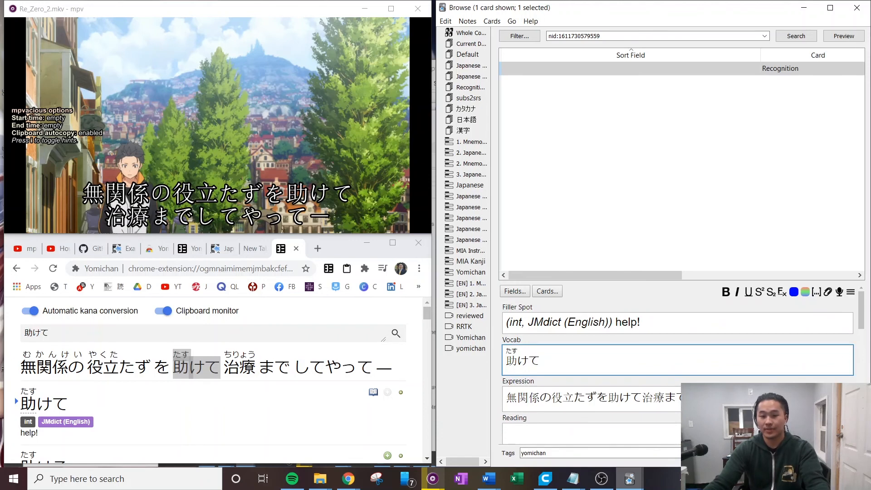
left_click(635, 399)
scroll(710, 369, "down", 1)
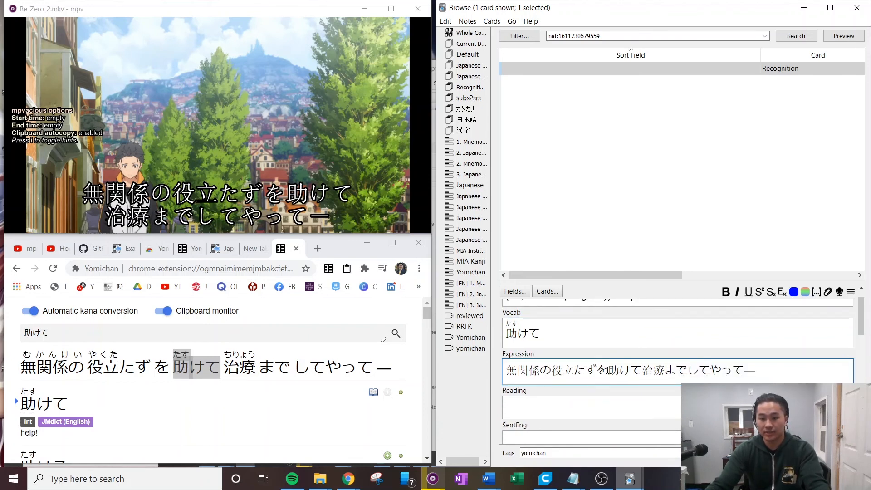
left_click_drag(608, 370, 642, 371)
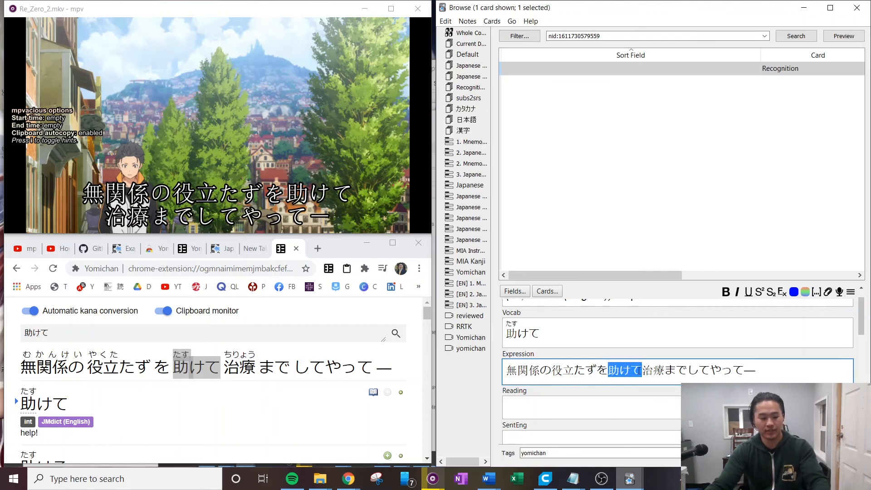
key("ctrl+b")
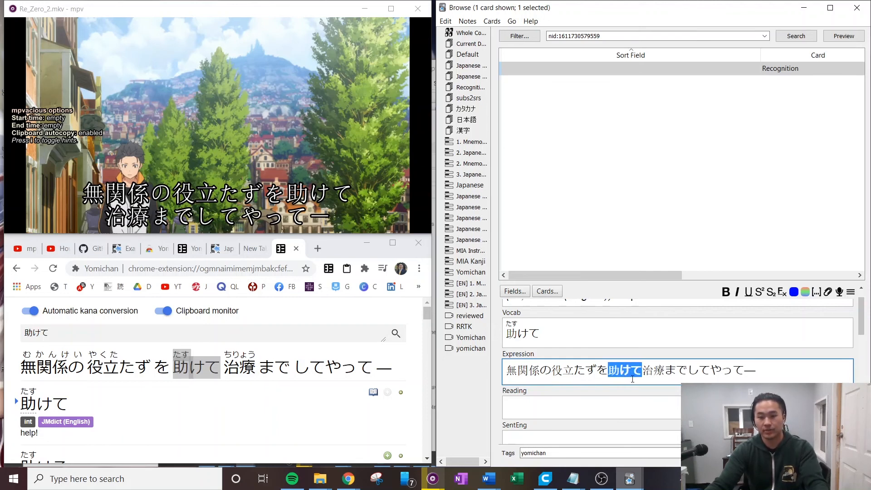
left_click(677, 371)
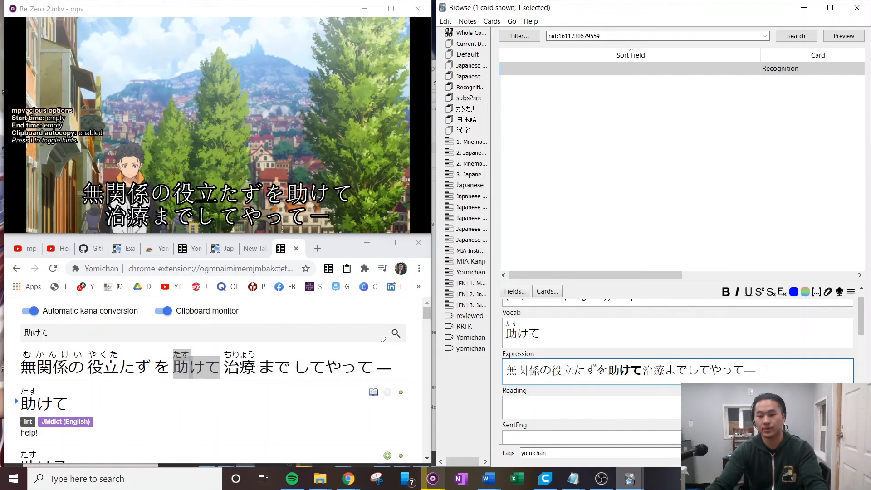
key("Tab")
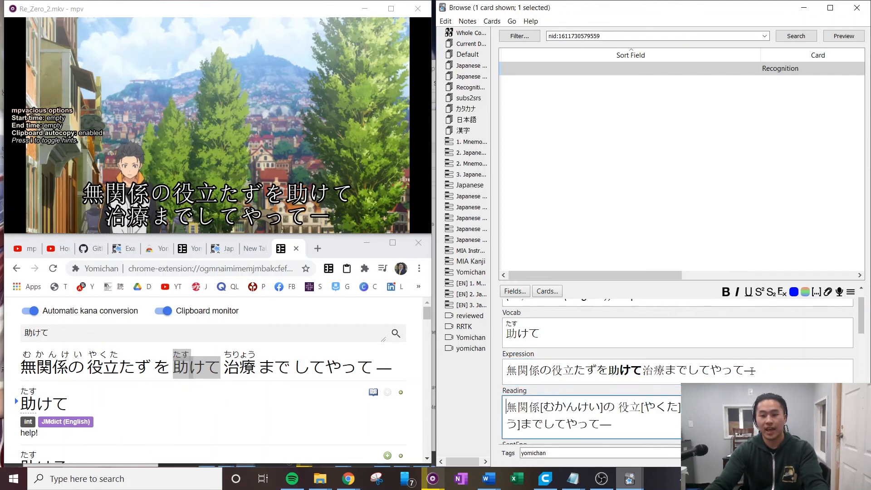
Step: Enter y in the note's MakeProductionCard field to enable a production card
scroll(602, 396, "down", 2)
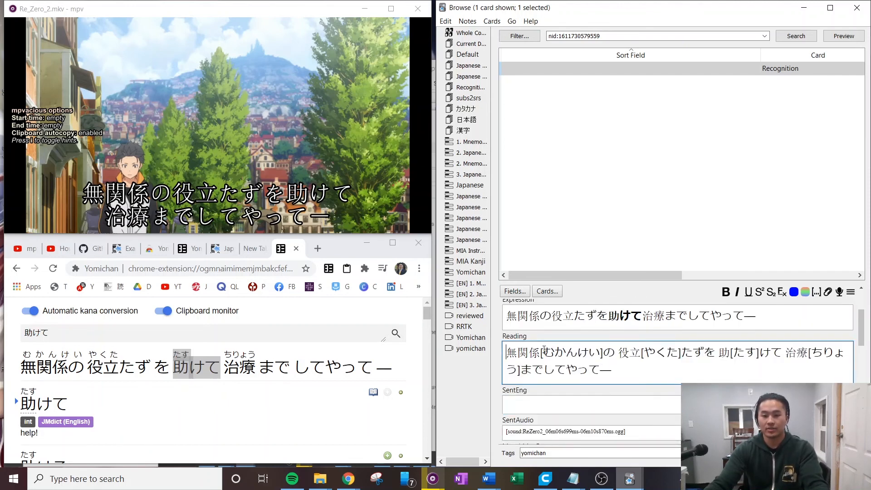
scroll(618, 373, "down", 5)
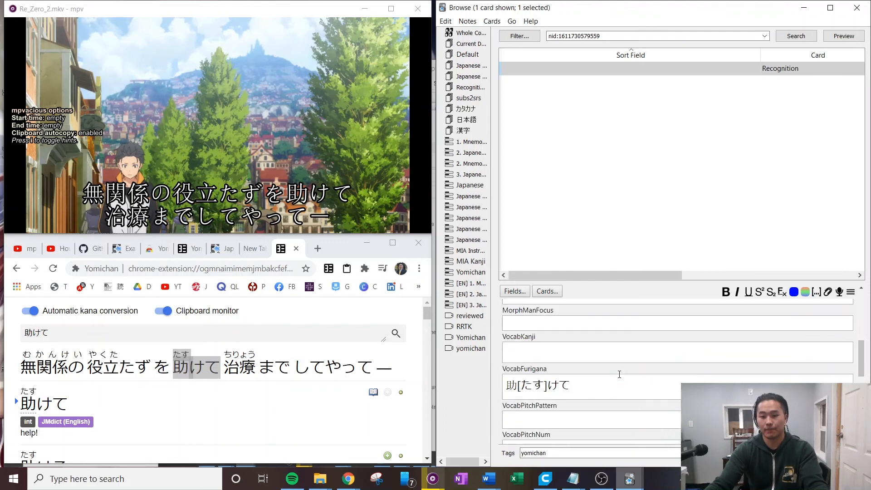
scroll(618, 365, "down", 4)
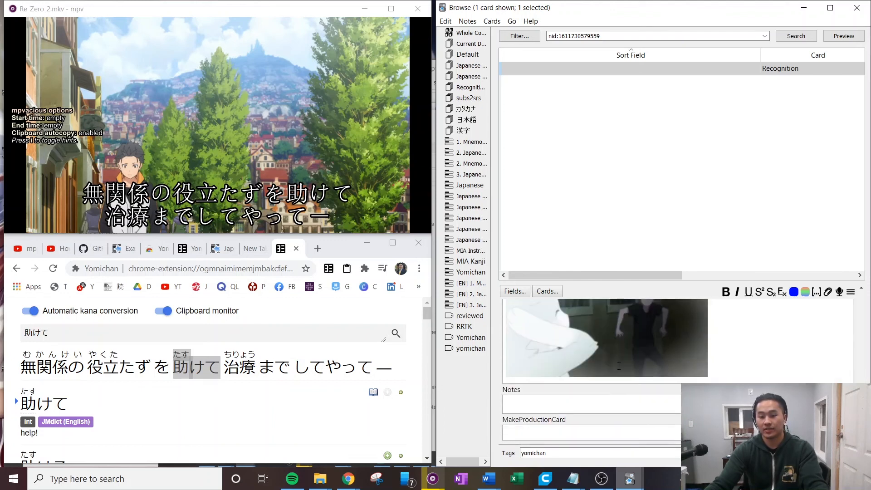
left_click(614, 428)
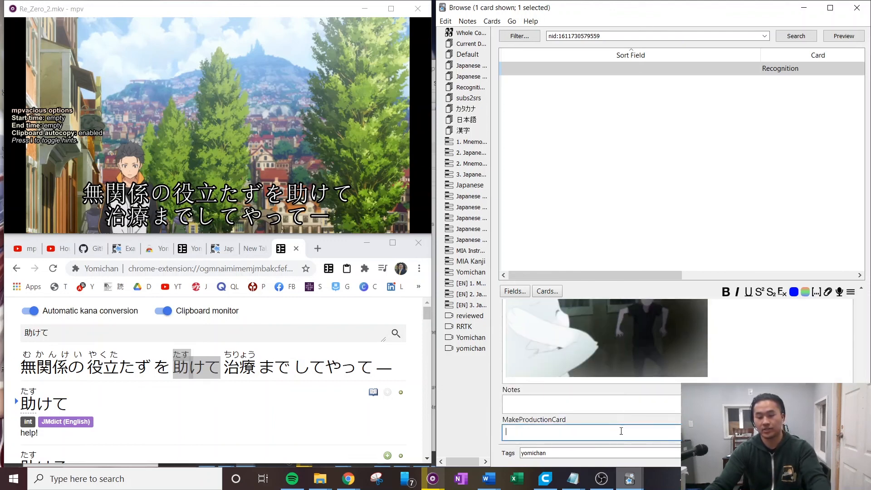
type("y")
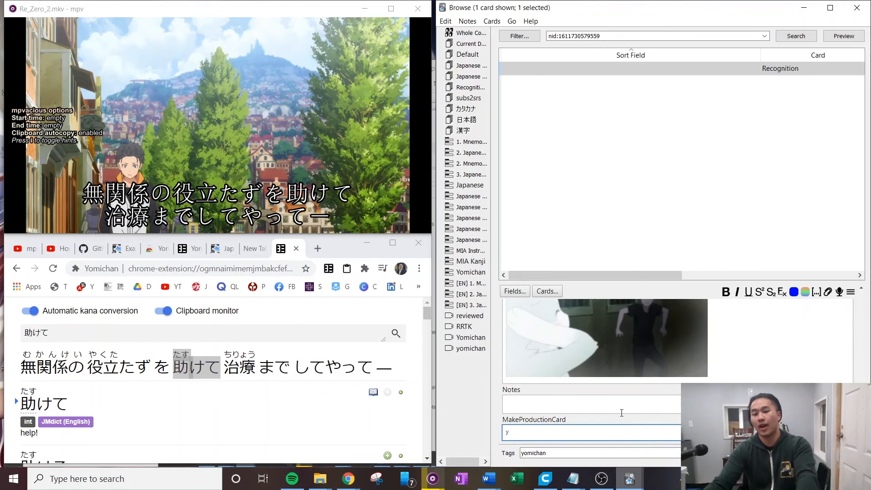
left_click(622, 408)
left_click(620, 427)
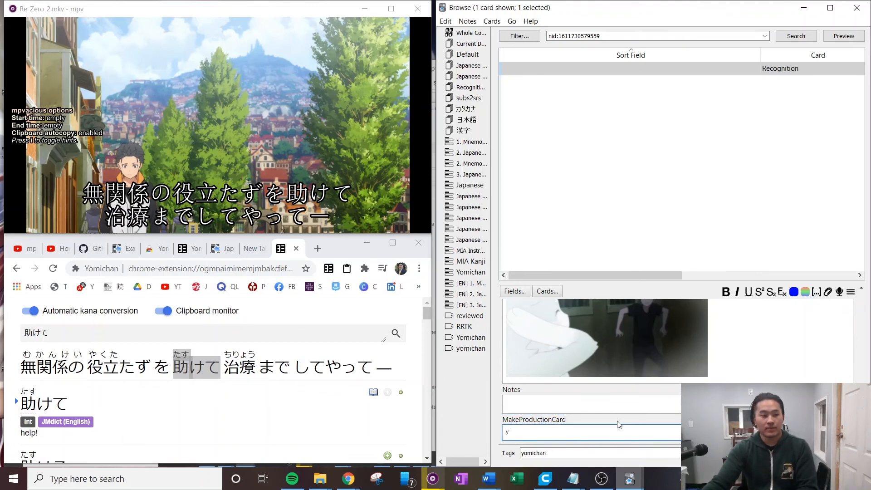
left_click(634, 409)
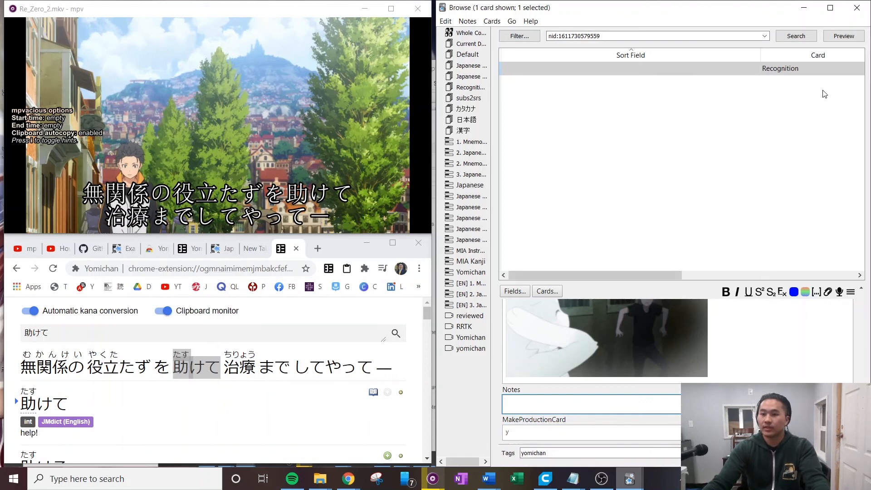
Step: Preview the front and answer sides of the 助けて Recognition card and close the preview
left_click(845, 37)
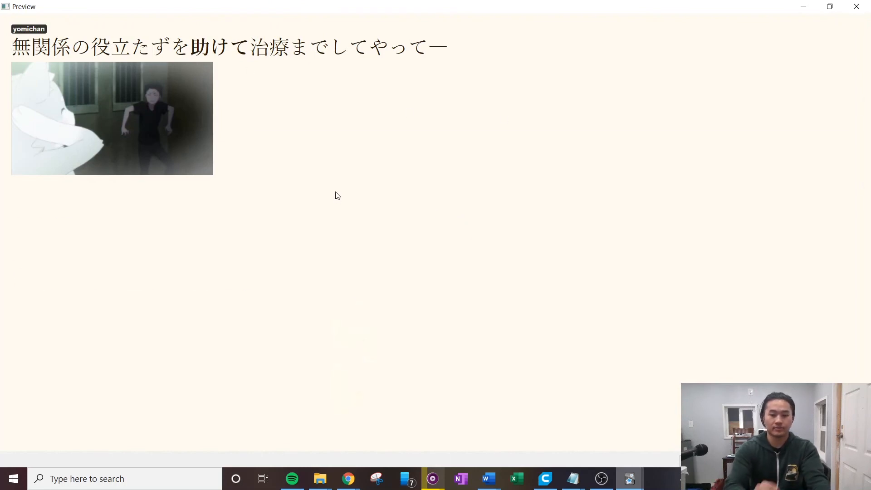
key("Right")
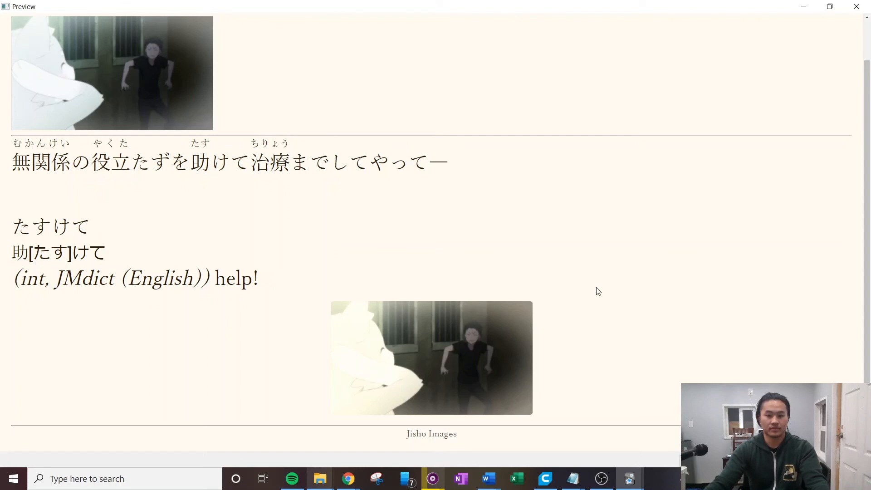
left_click(854, 12)
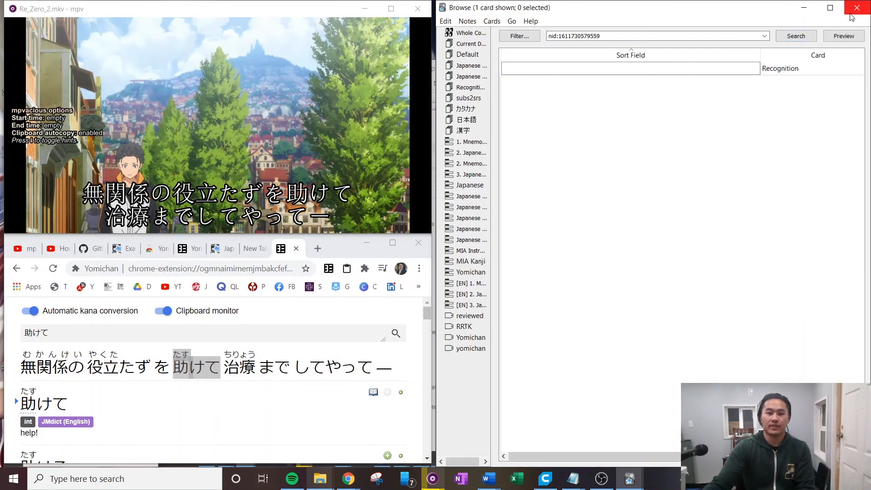
Step: In mpv, go to the cat scene within the same subtitle, reopen the mpvacious options and set the timings to the current subtitle
left_click(320, 106)
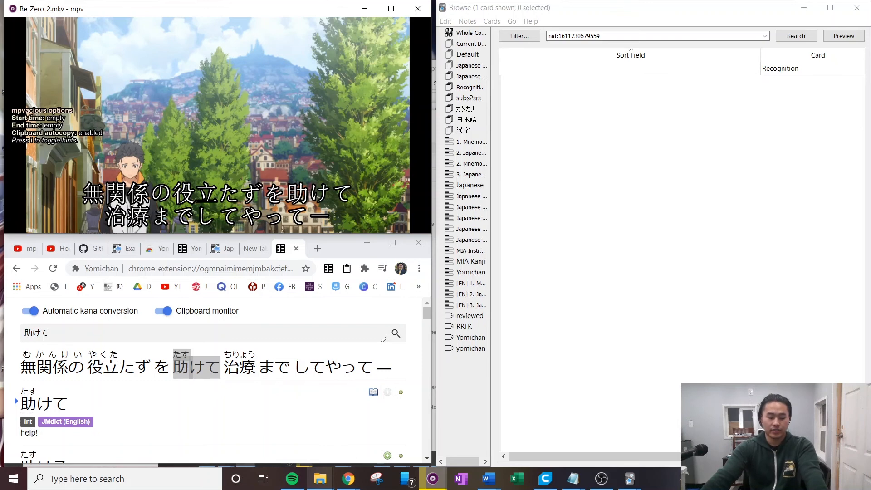
key("Escape")
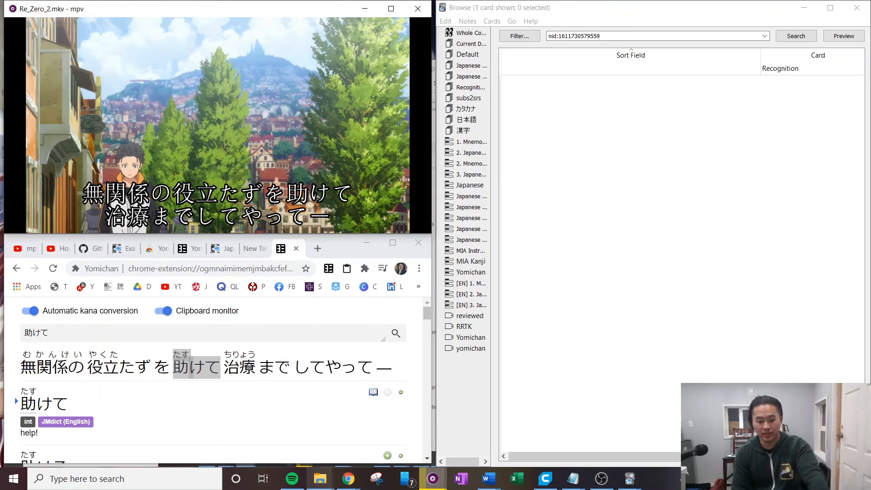
key("a")
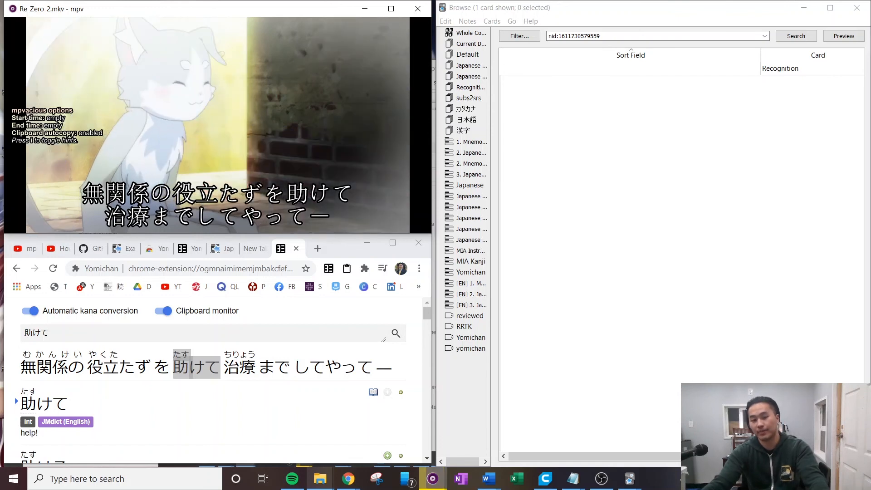
key("c")
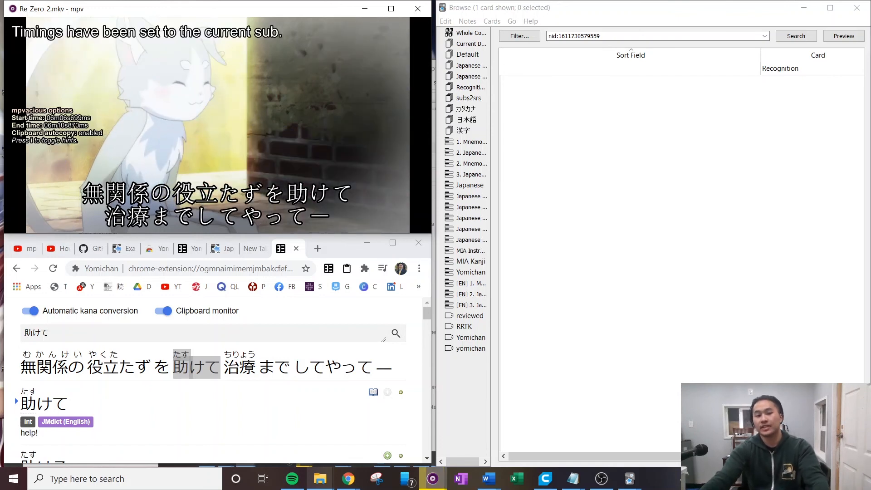